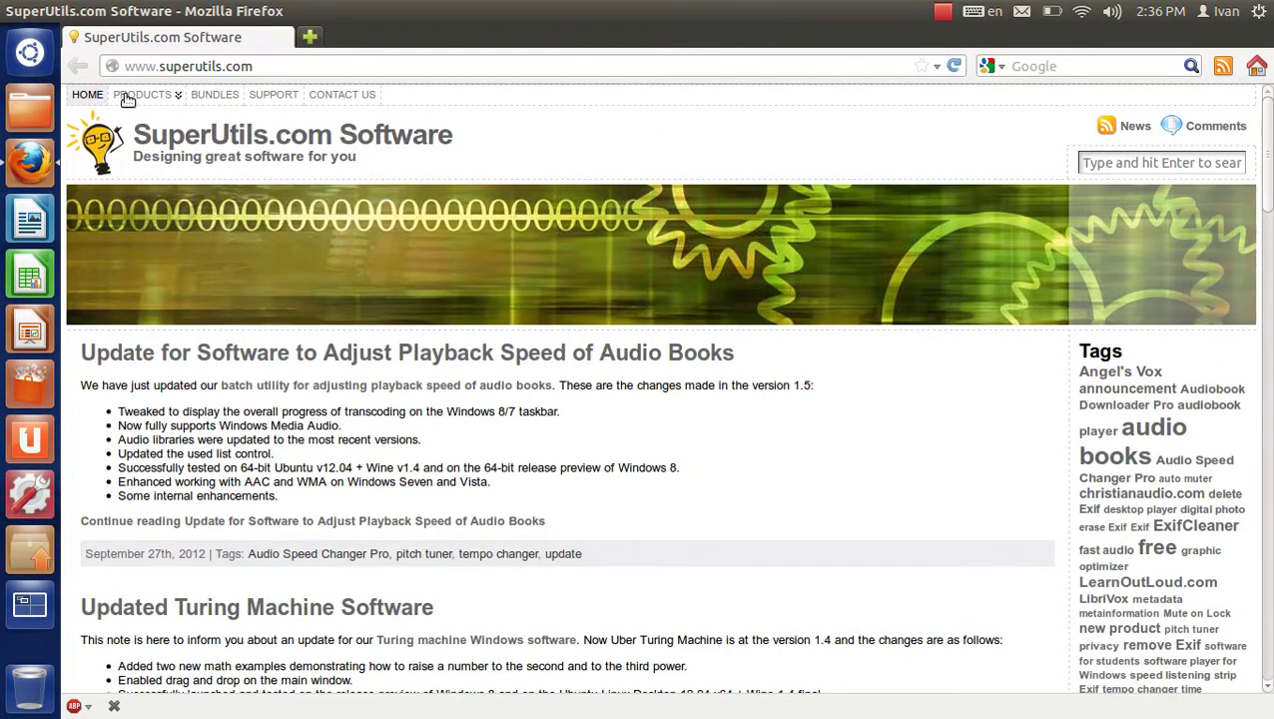
Open the Audio Speed Changer Pro product page and review its key features, highlighting the line on supported operating systems.
click(168, 136)
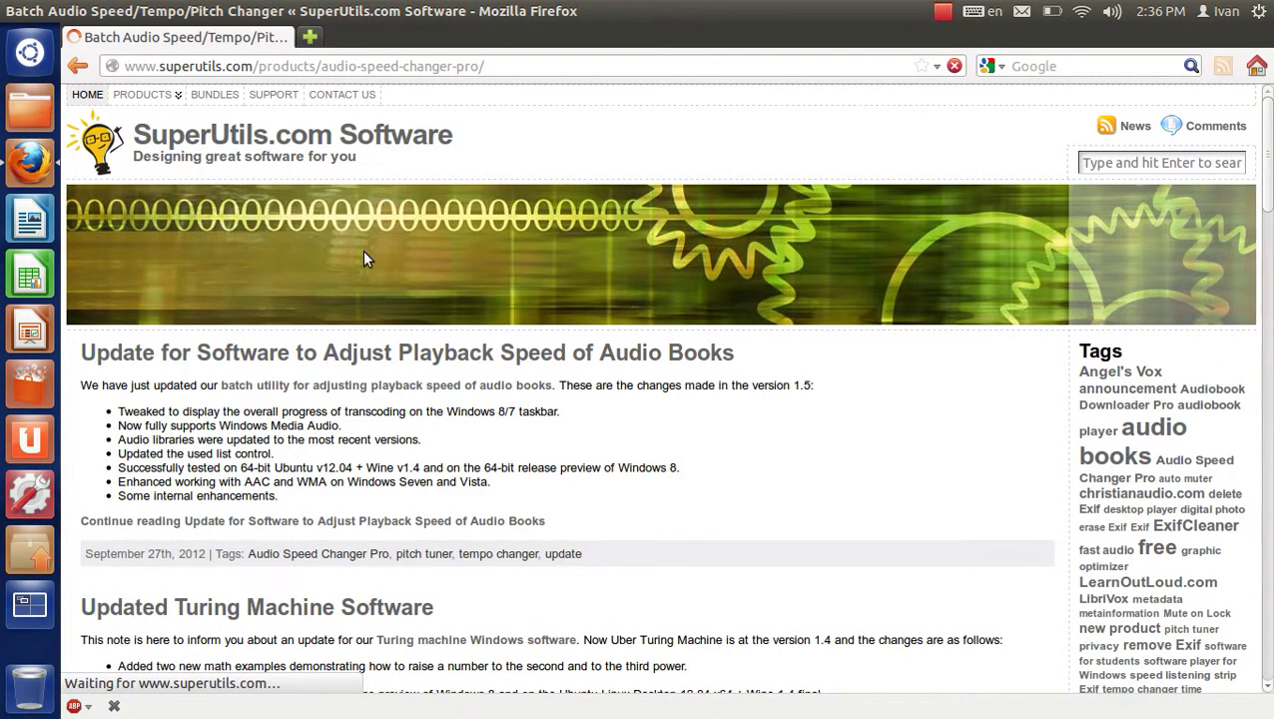
scroll(364, 253, down, 3)
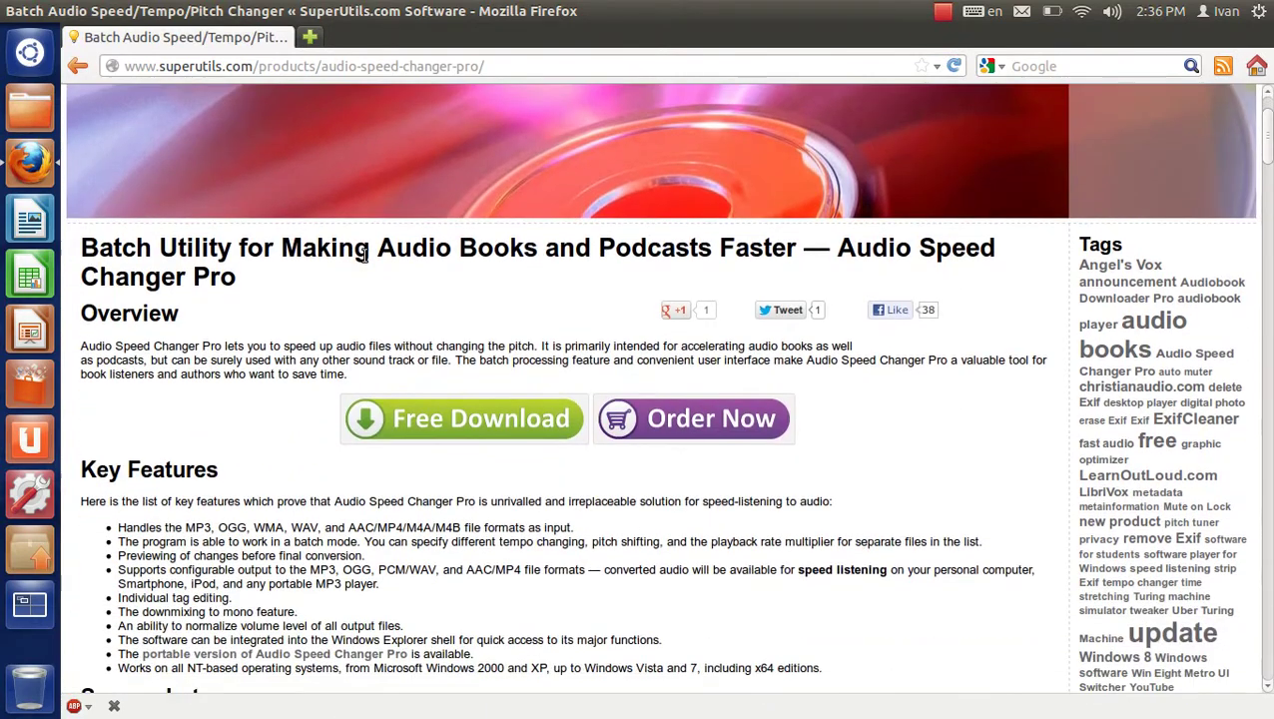
scroll(364, 253, down, 4)
scroll(341, 369, down, 4)
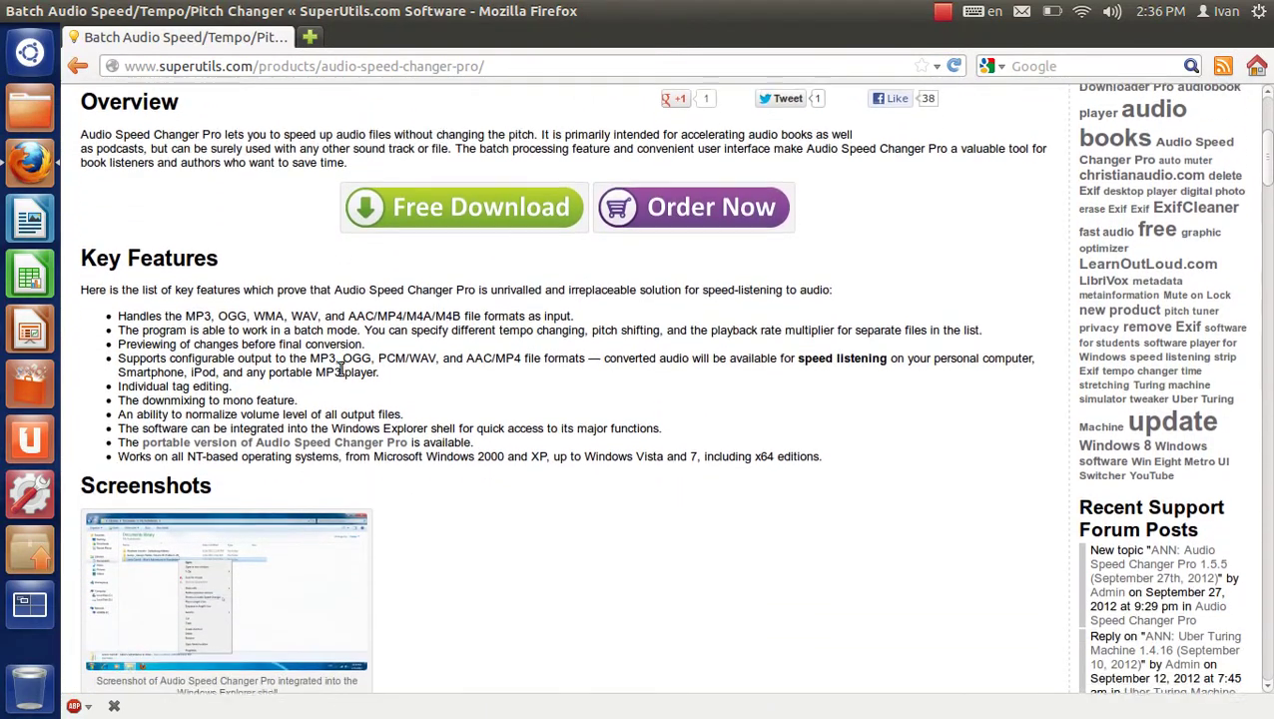
drag(121, 455, 821, 455)
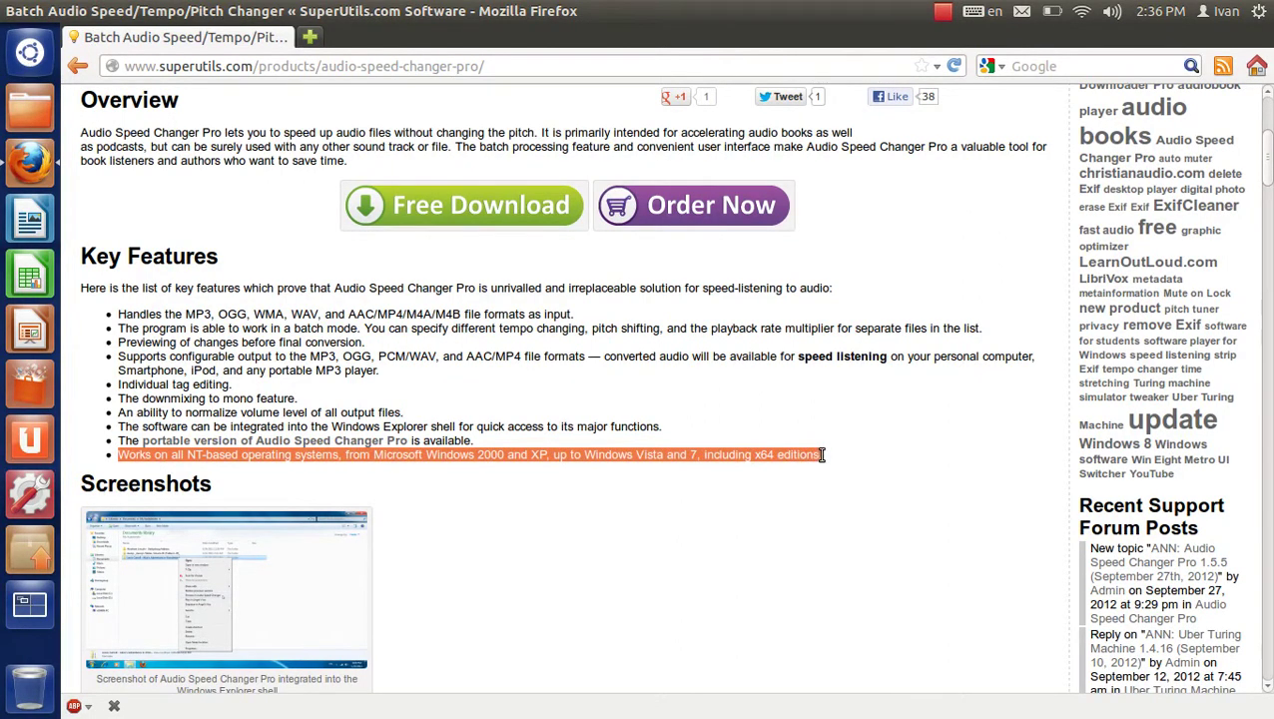
Download and save audio-speed-changer-pro-setup.exe, clear the download list and close the browser.
click(478, 215)
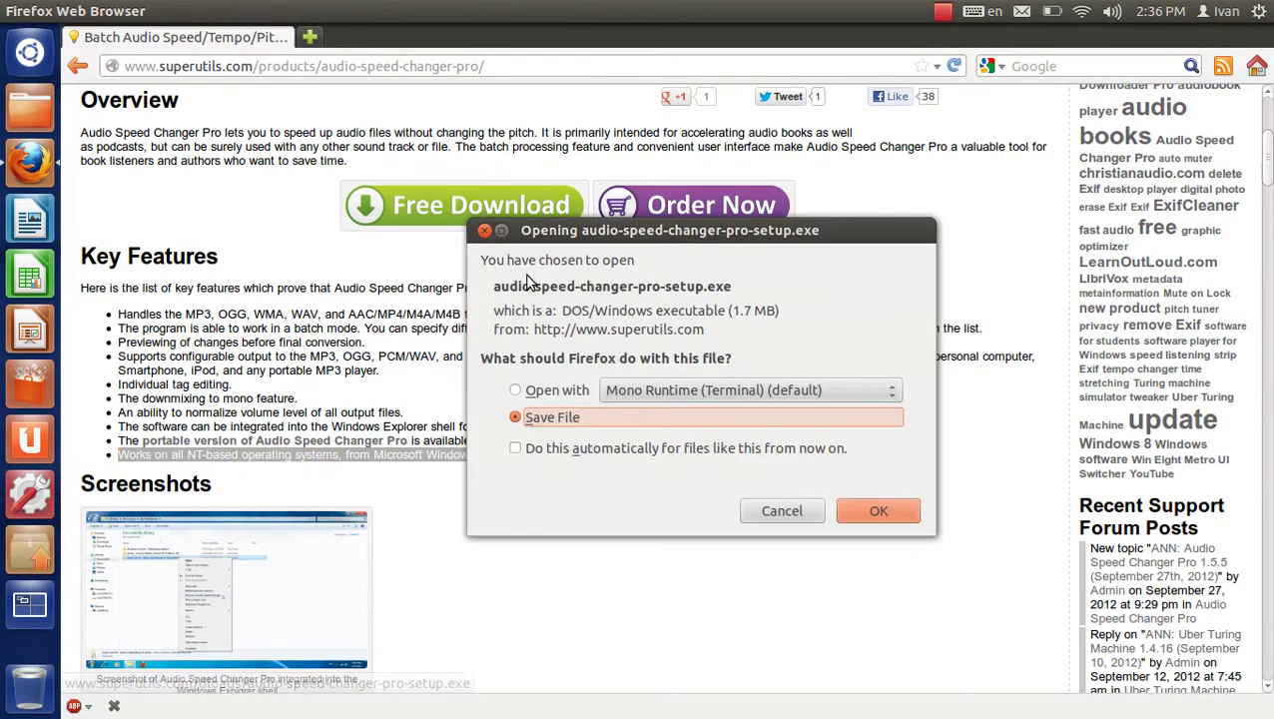
click(854, 512)
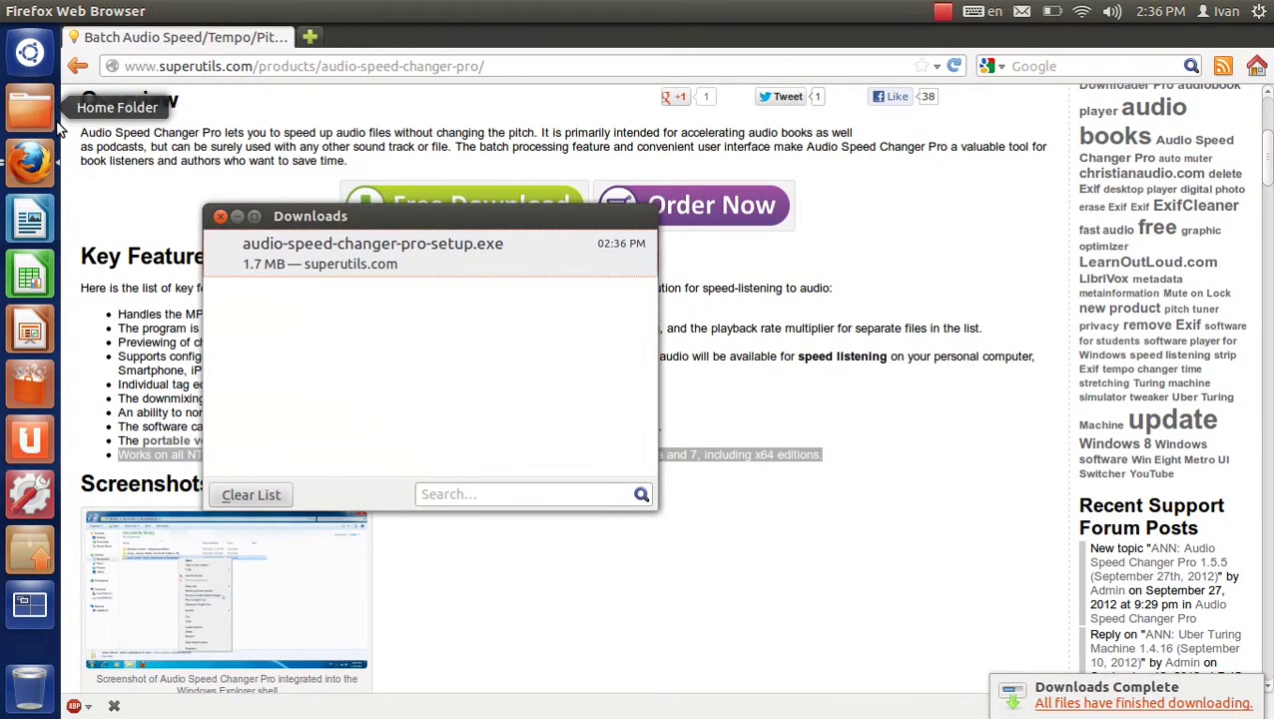
click(278, 496)
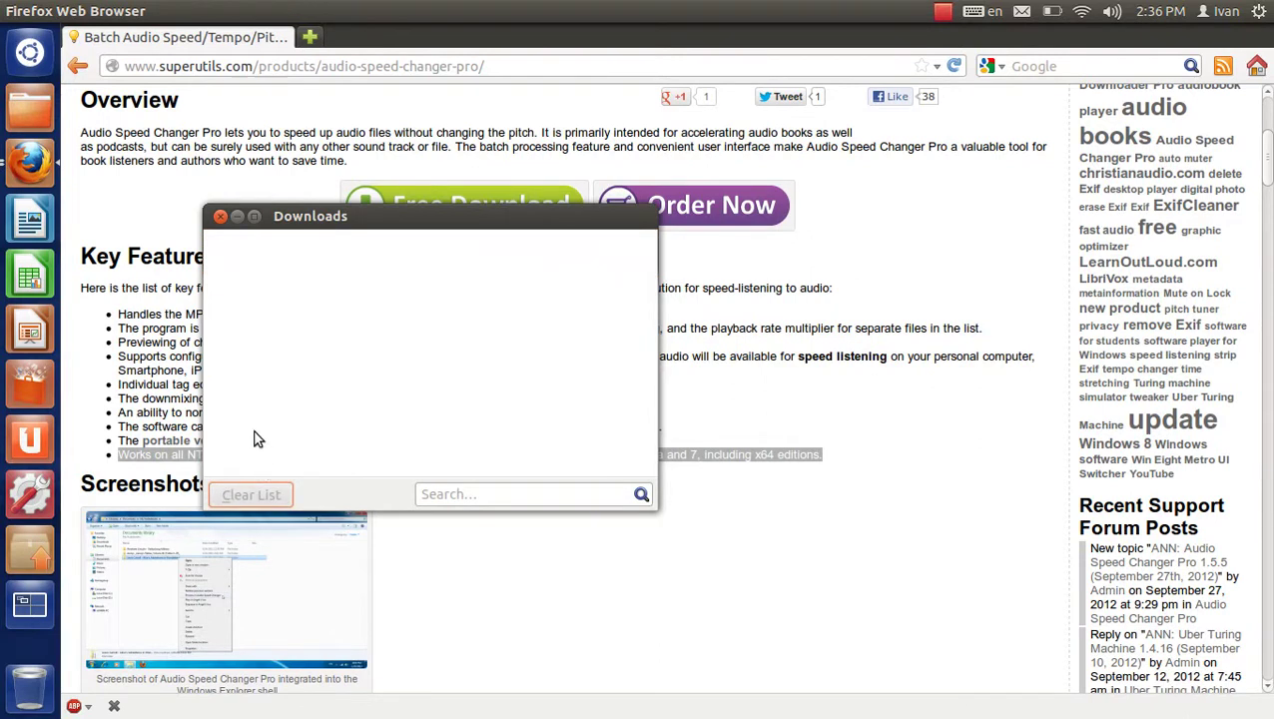
click(220, 216)
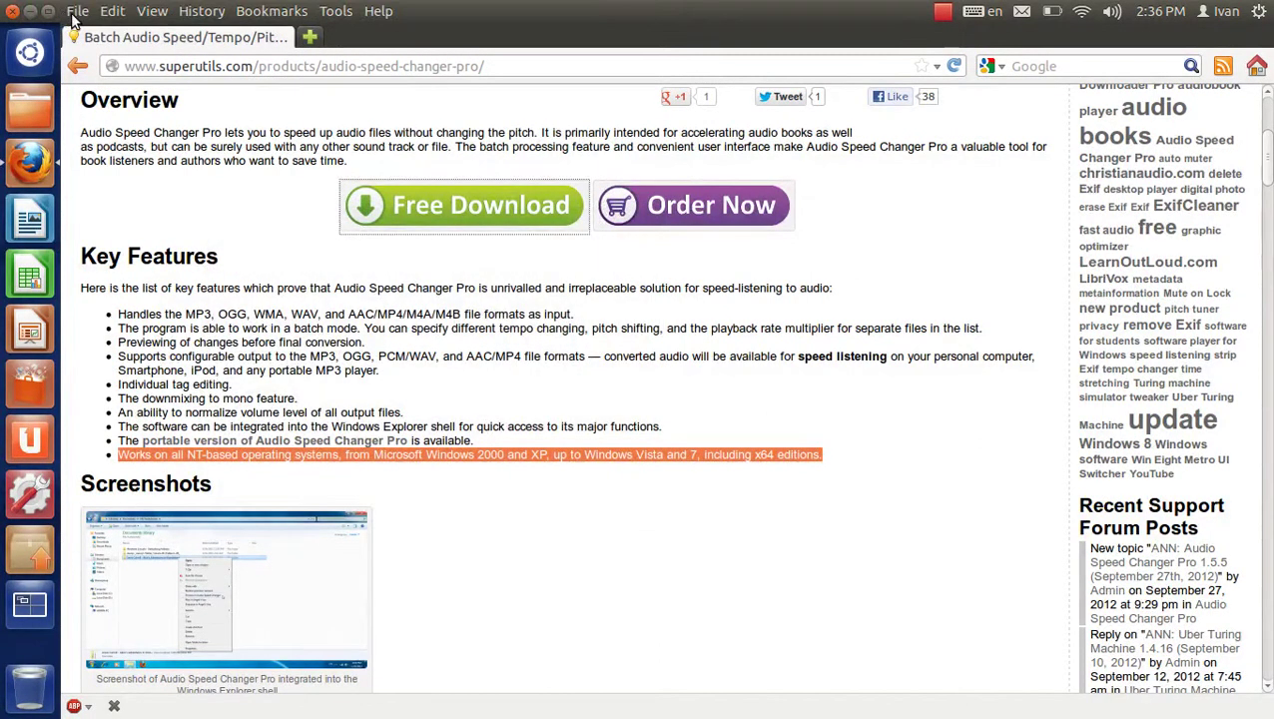
click(12, 12)
Find Uninstall Wine Software by searching for "wine" and use it to launch audio-speed-changer-pro-setup.exe.
click(29, 55)
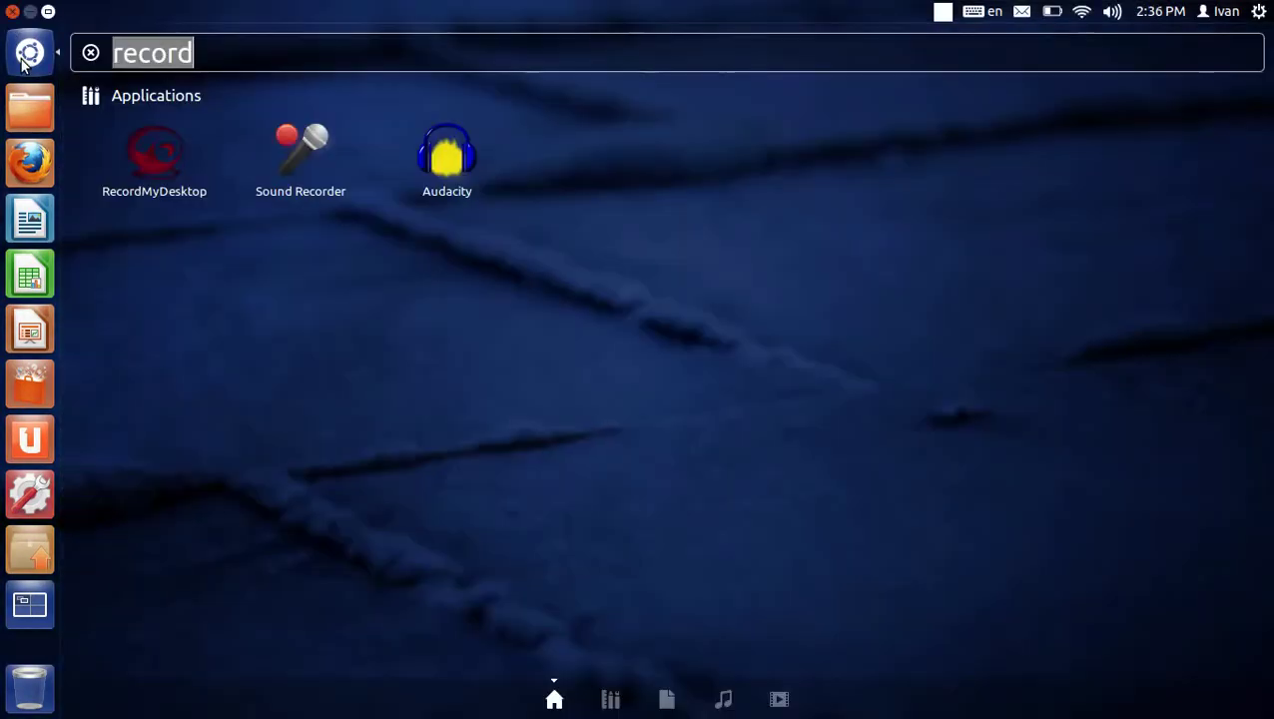
text(wine)
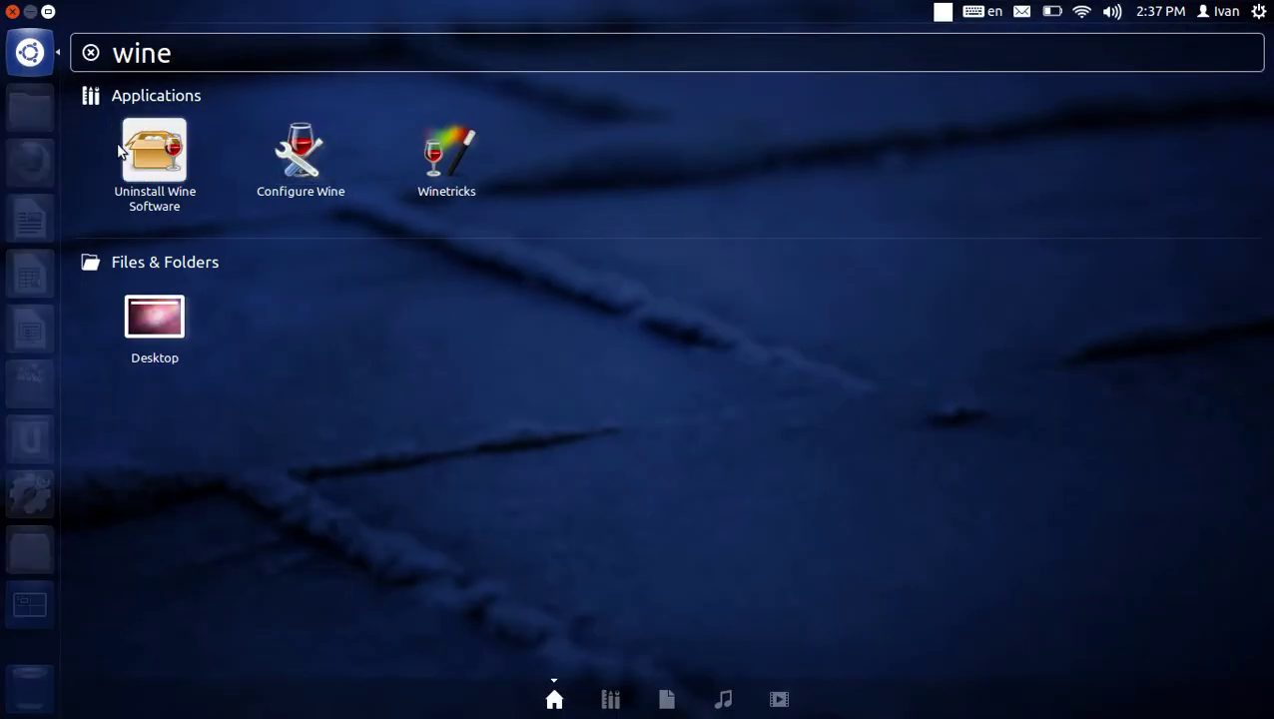
click(157, 145)
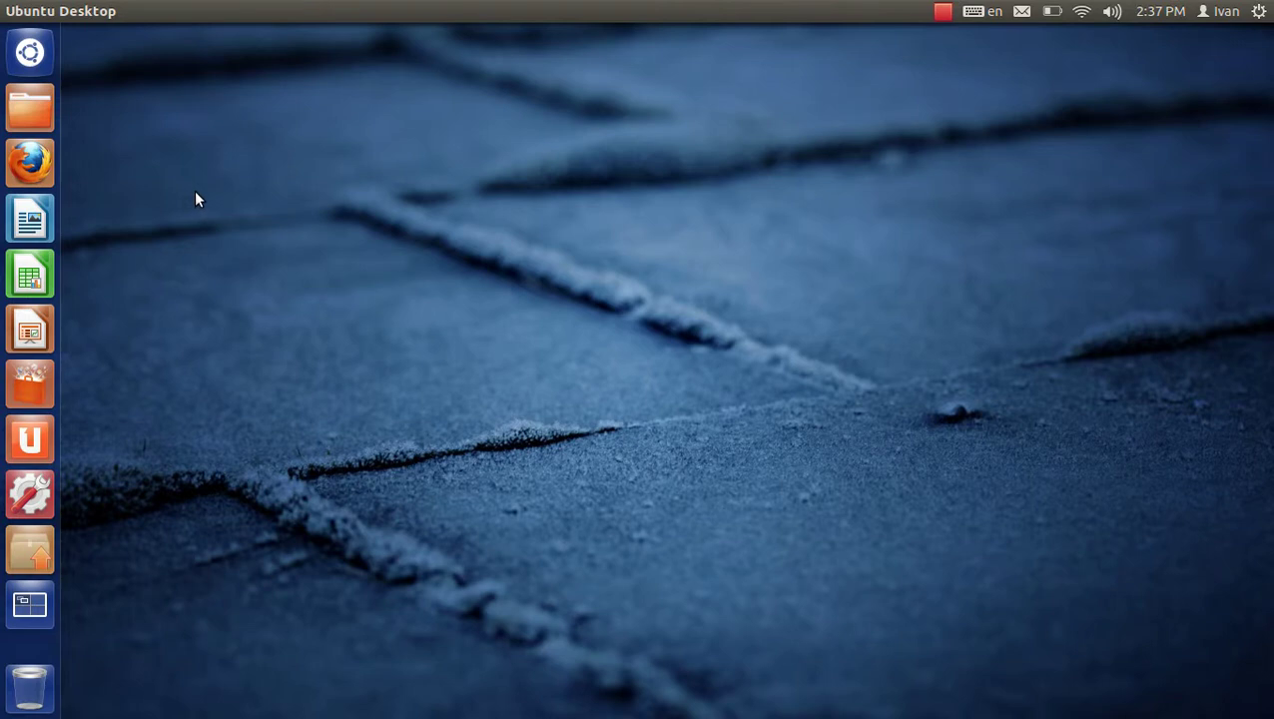
click(458, 127)
double_click(163, 122)
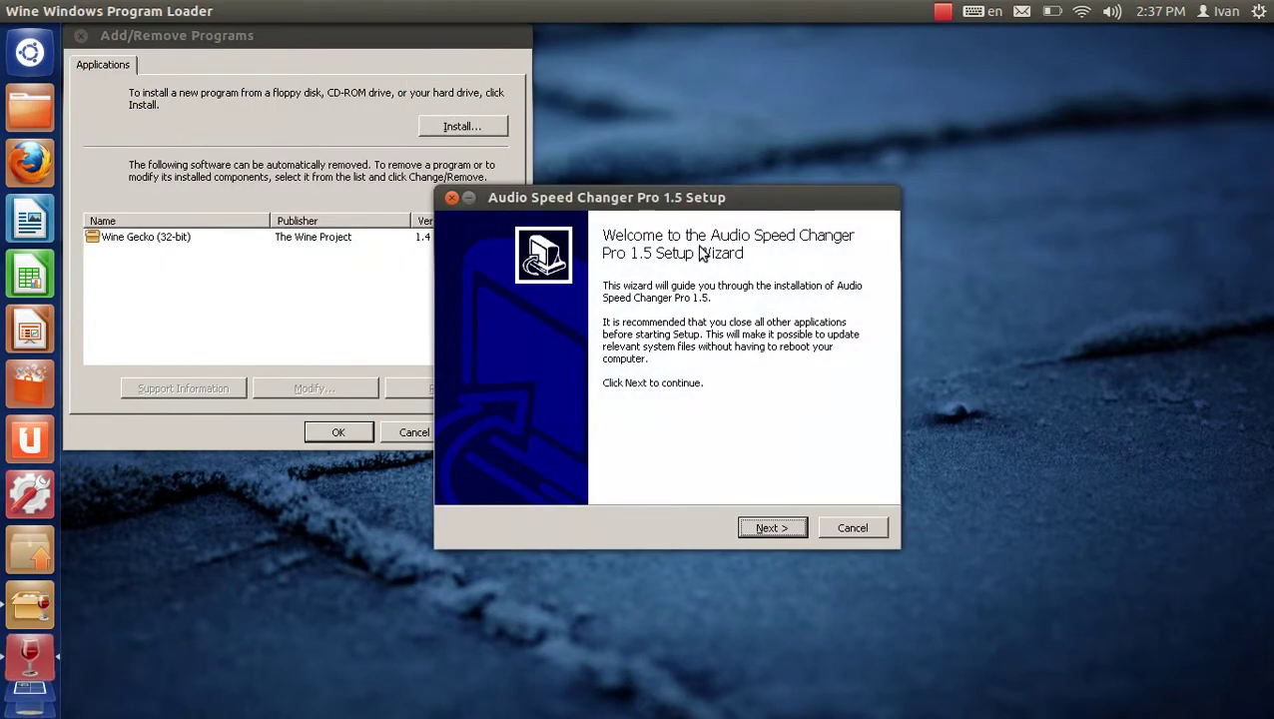
Install Audio Speed Changer Pro 1.5 in the default folders and run it, accepting the license and evaluation terms.
click(775, 528)
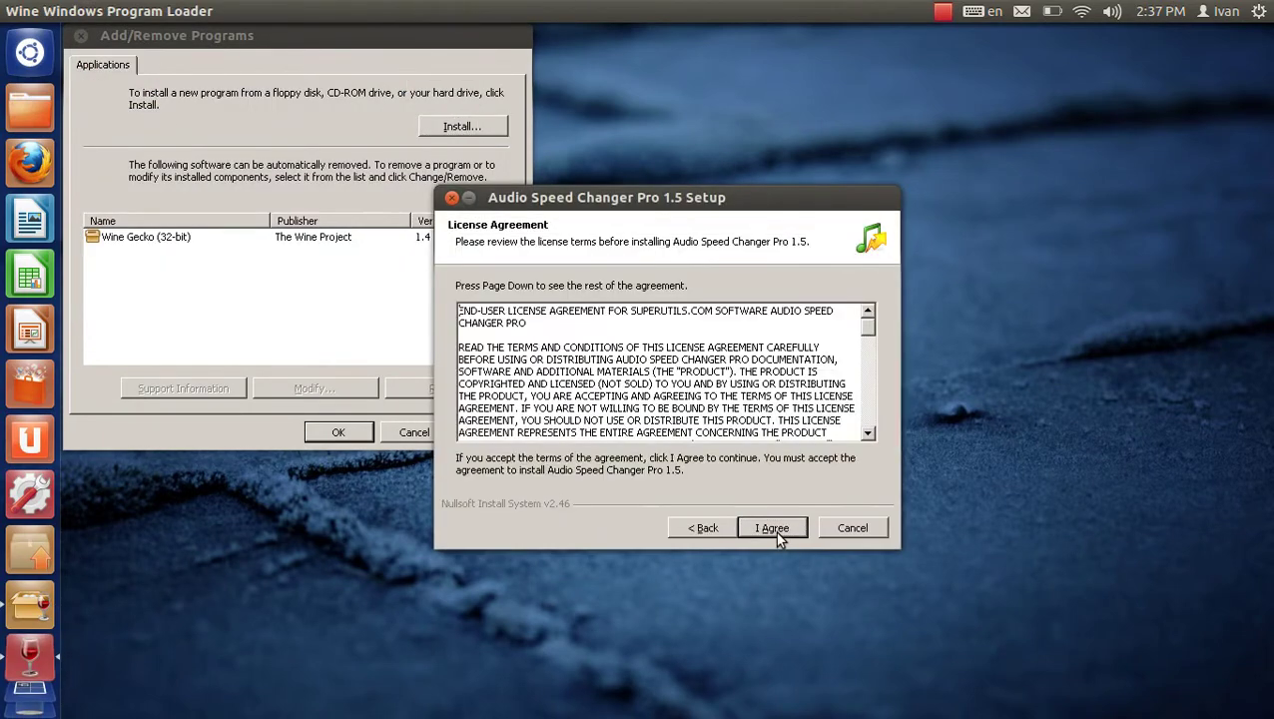
click(774, 528)
click(411, 431)
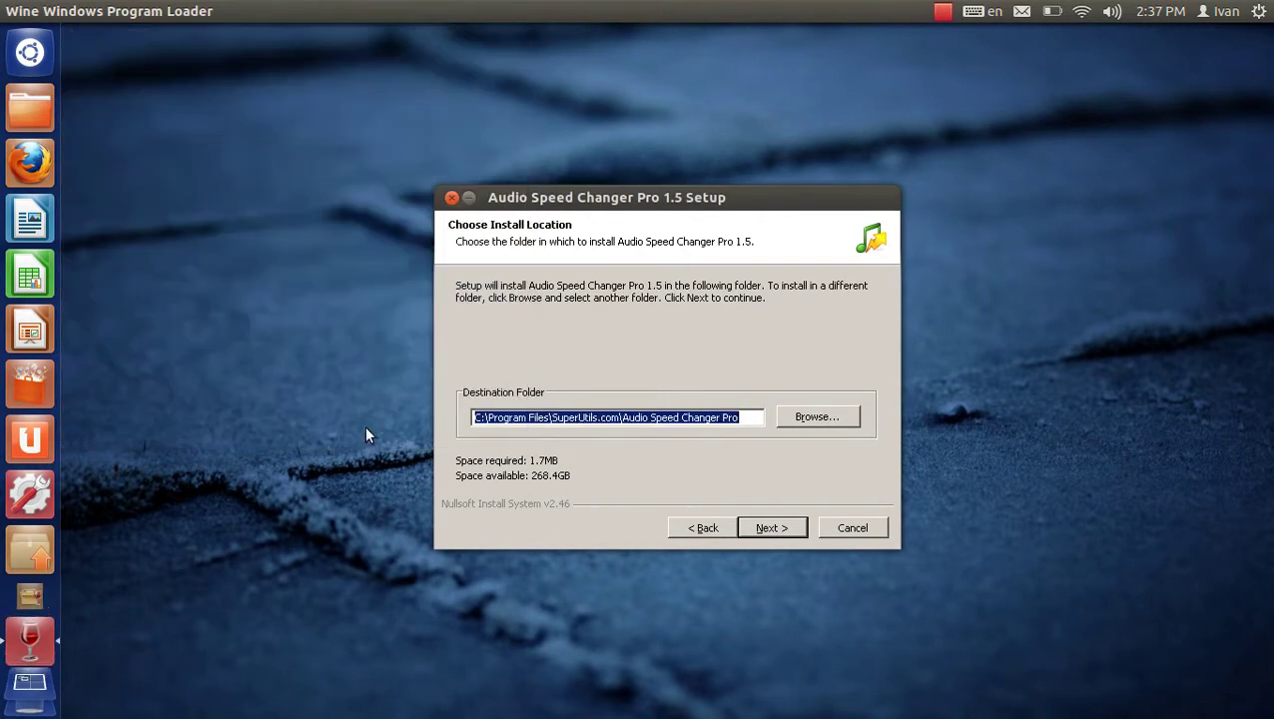
click(768, 528)
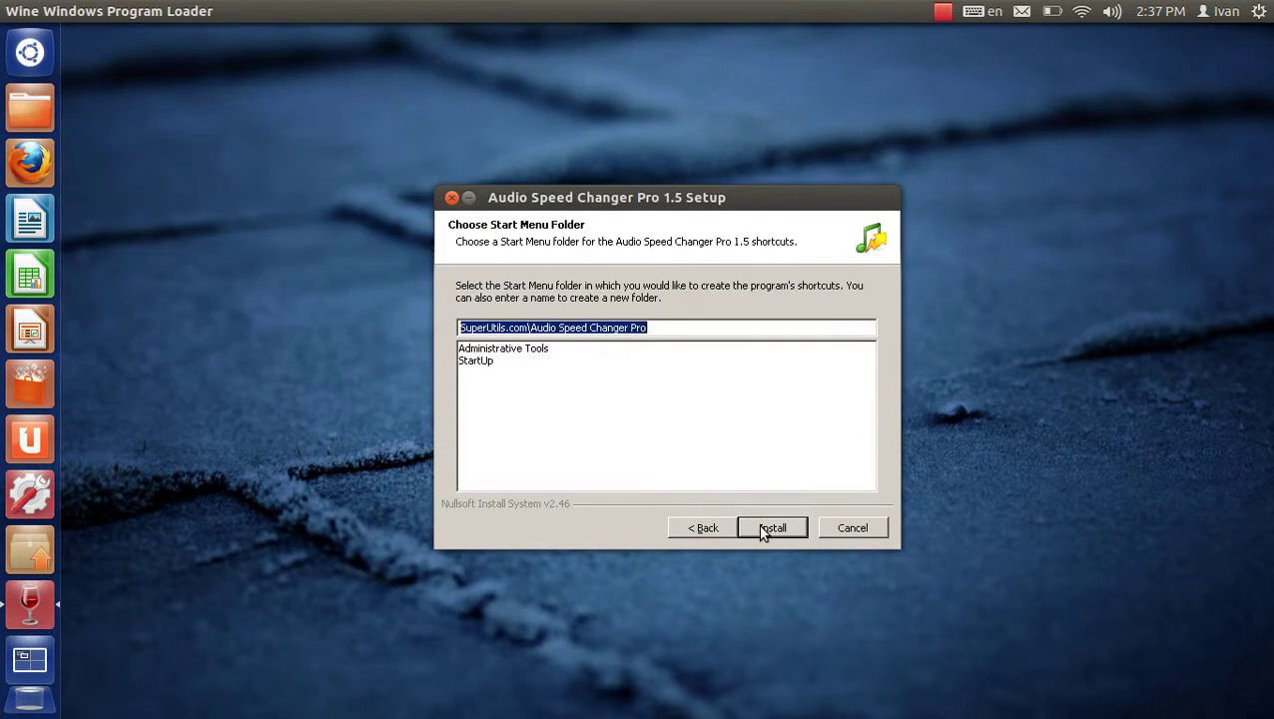
click(764, 529)
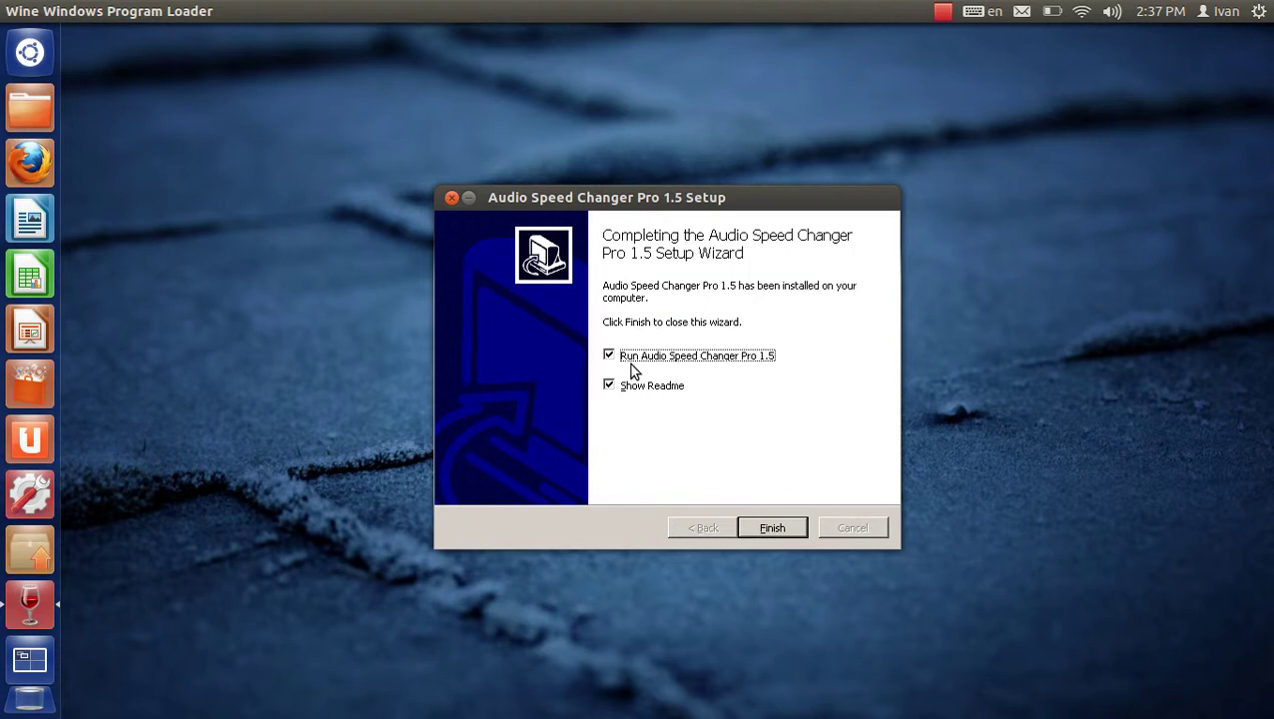
click(753, 532)
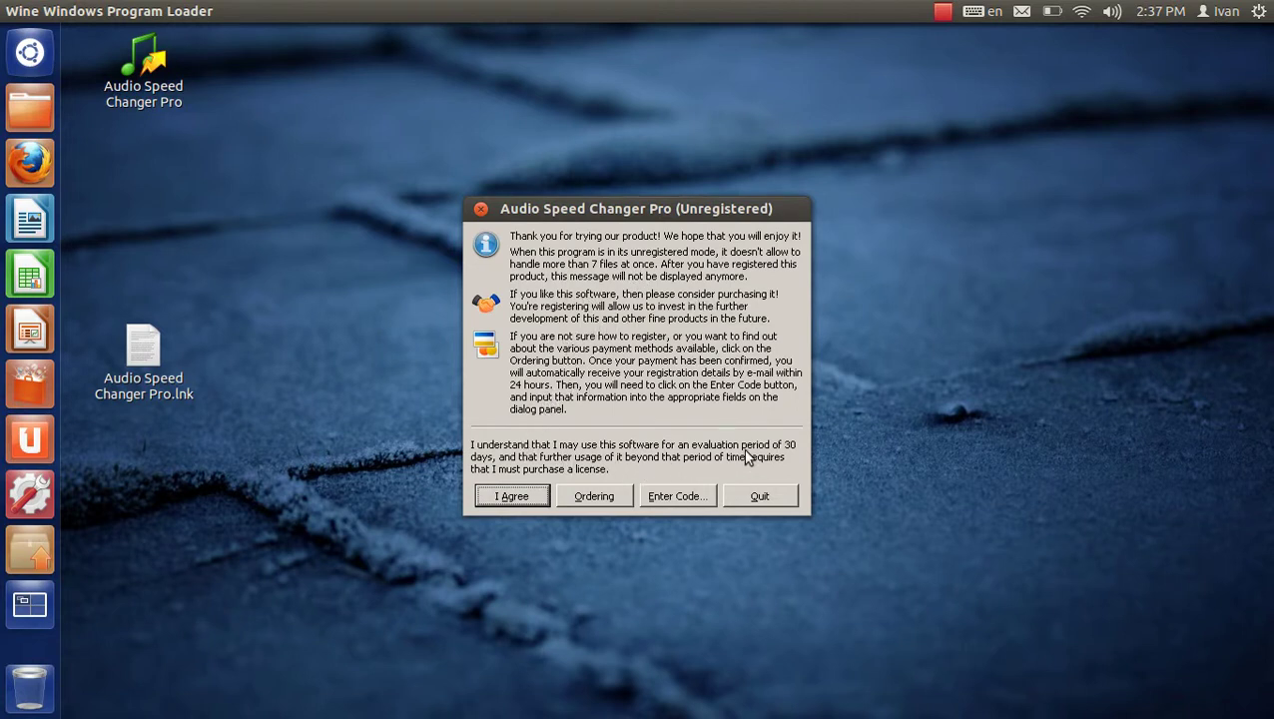
click(506, 496)
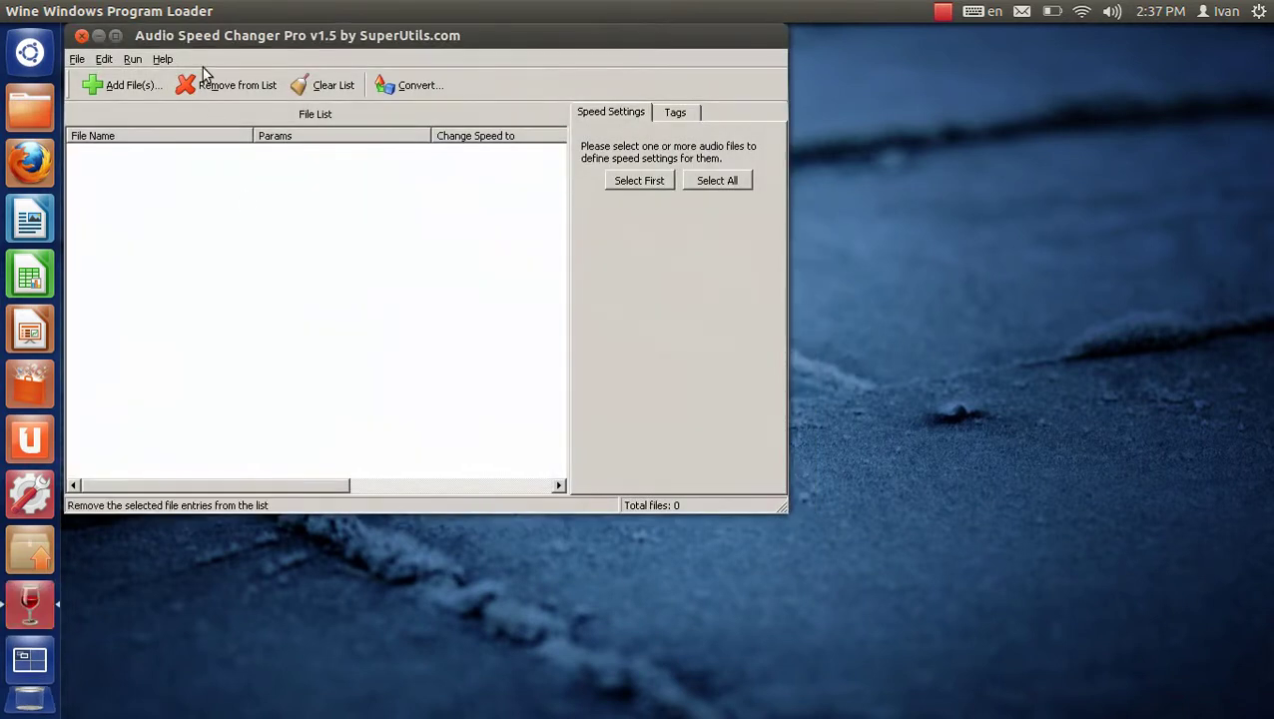
Add grimmsfairytales_27_grimm.ogg and grimmsfairytales_05_grimm.mp3 from the Downloads folder to the enlarged Audio Speed Changer Pro window's file list.
drag(794, 528, 978, 565)
drag(446, 56, 609, 143)
click(30, 106)
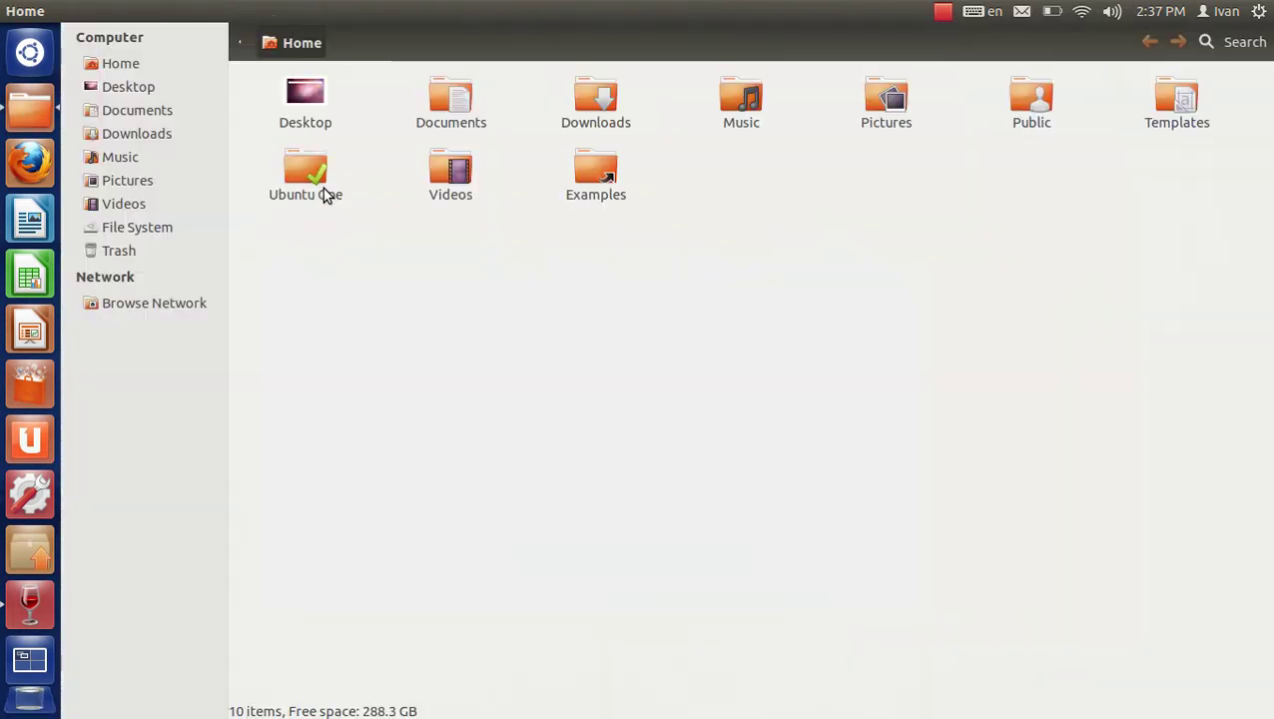
double_click(588, 104)
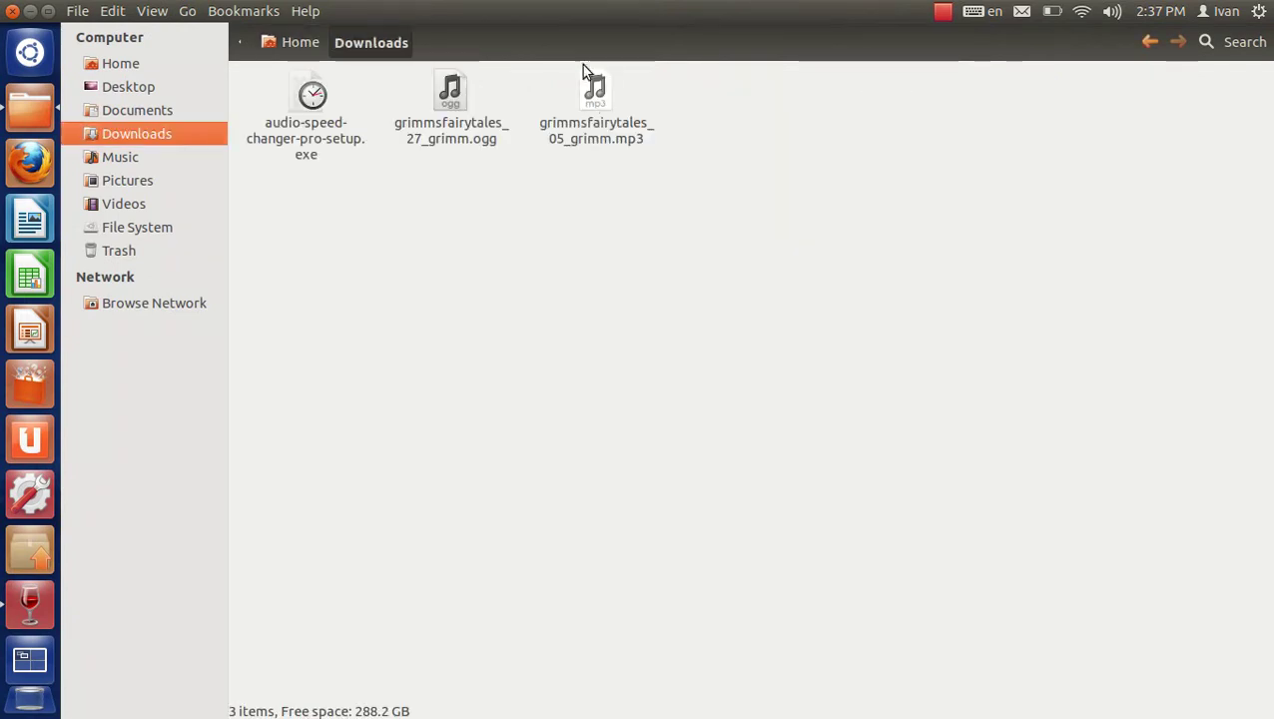
double_click(561, 4)
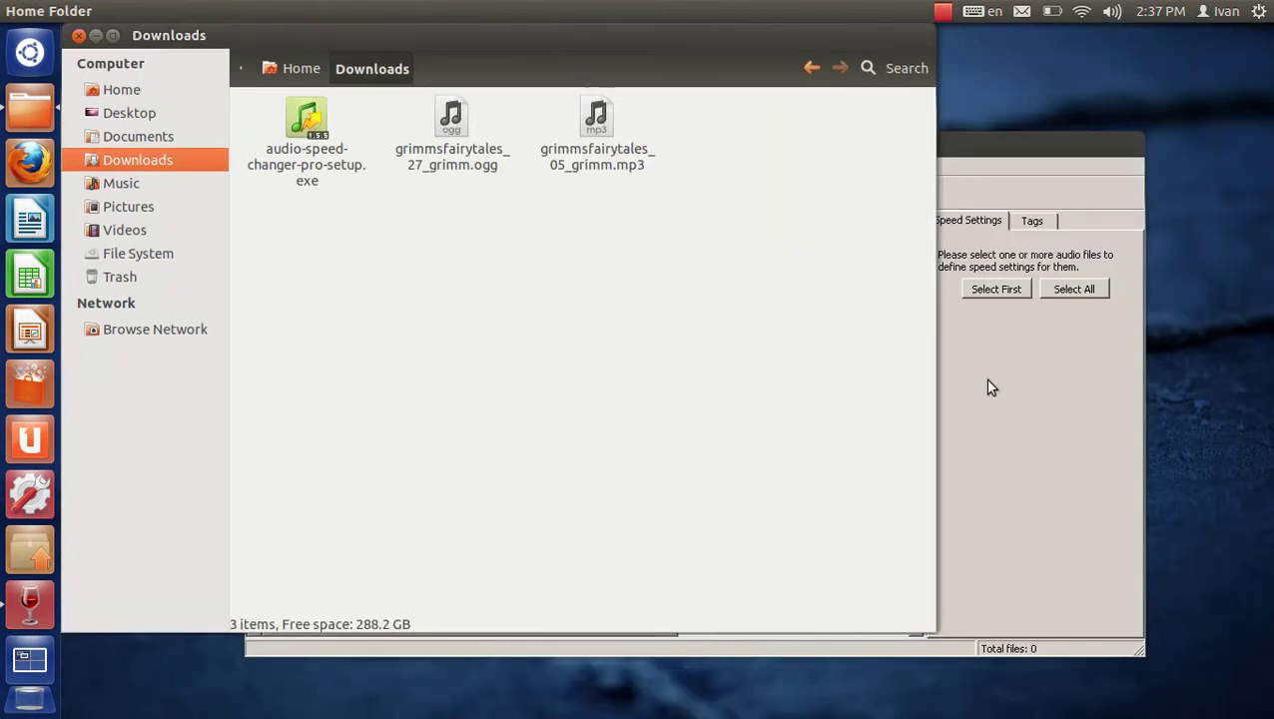
click(1034, 404)
drag(649, 151, 712, 217)
drag(402, 128, 978, 404)
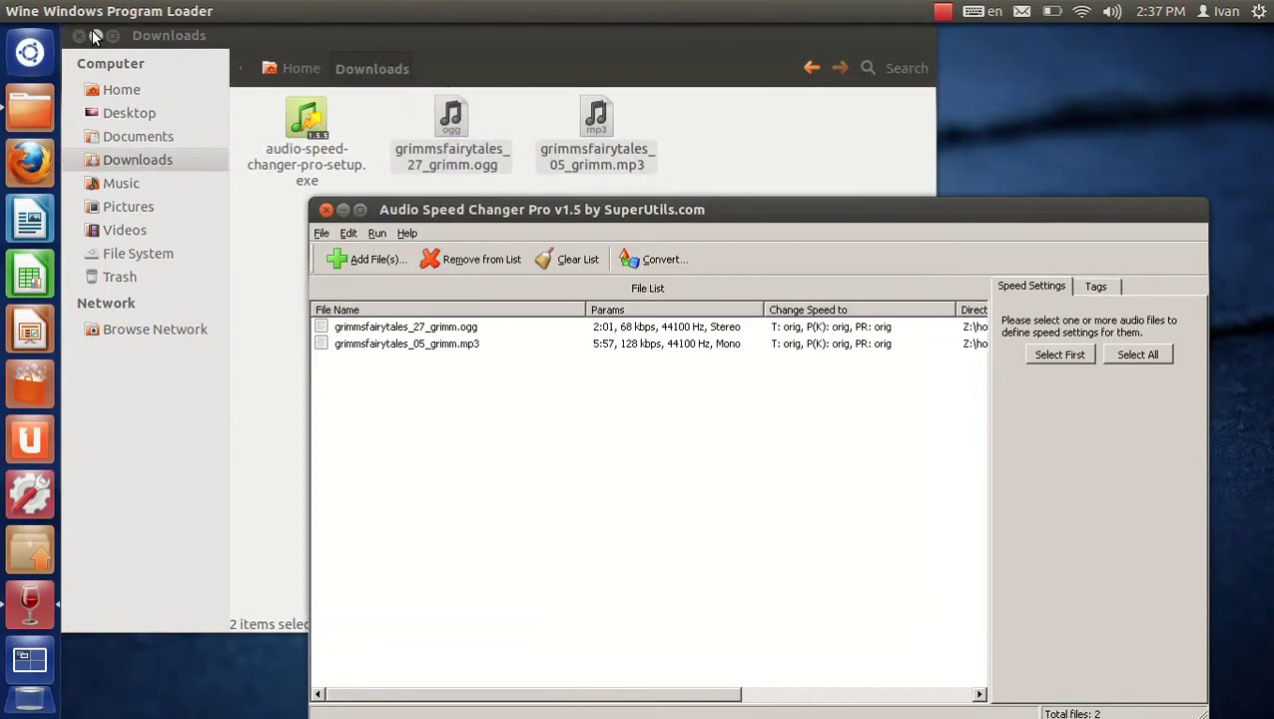
drag(442, 213, 281, 81)
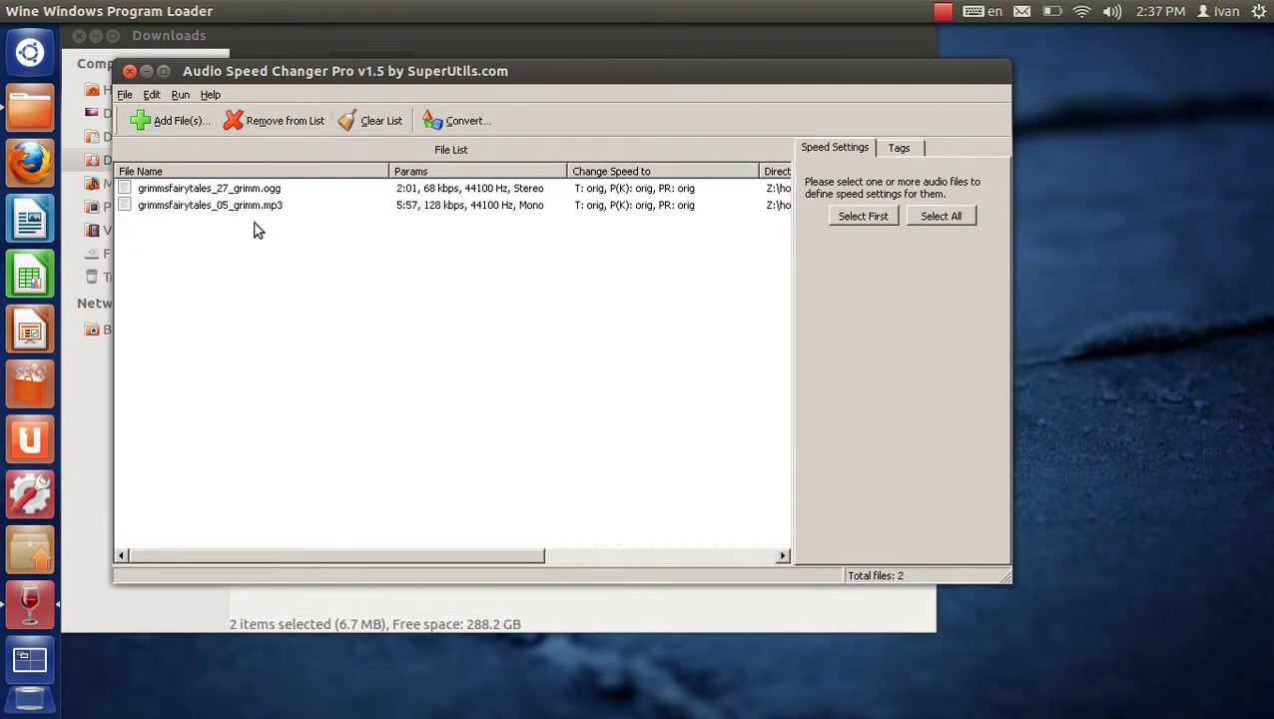
Look over the program's settings and its About information, closing both dialogs.
click(142, 97)
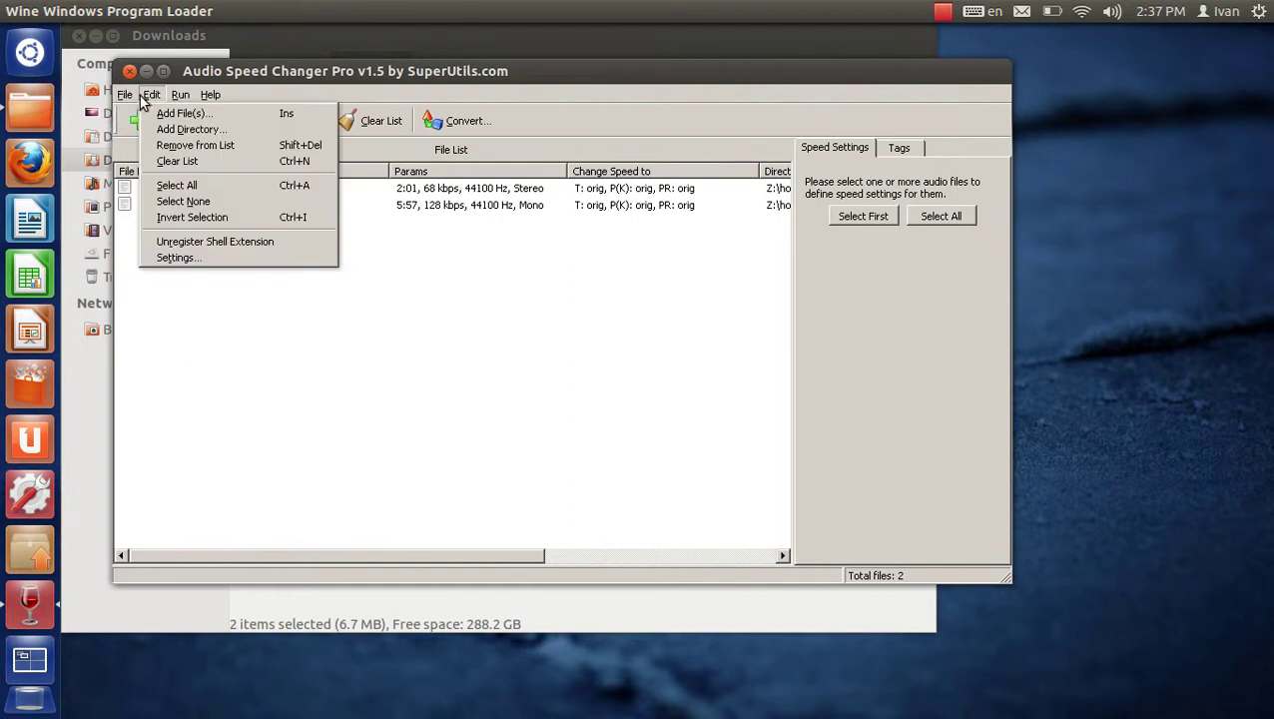
click(179, 258)
click(502, 397)
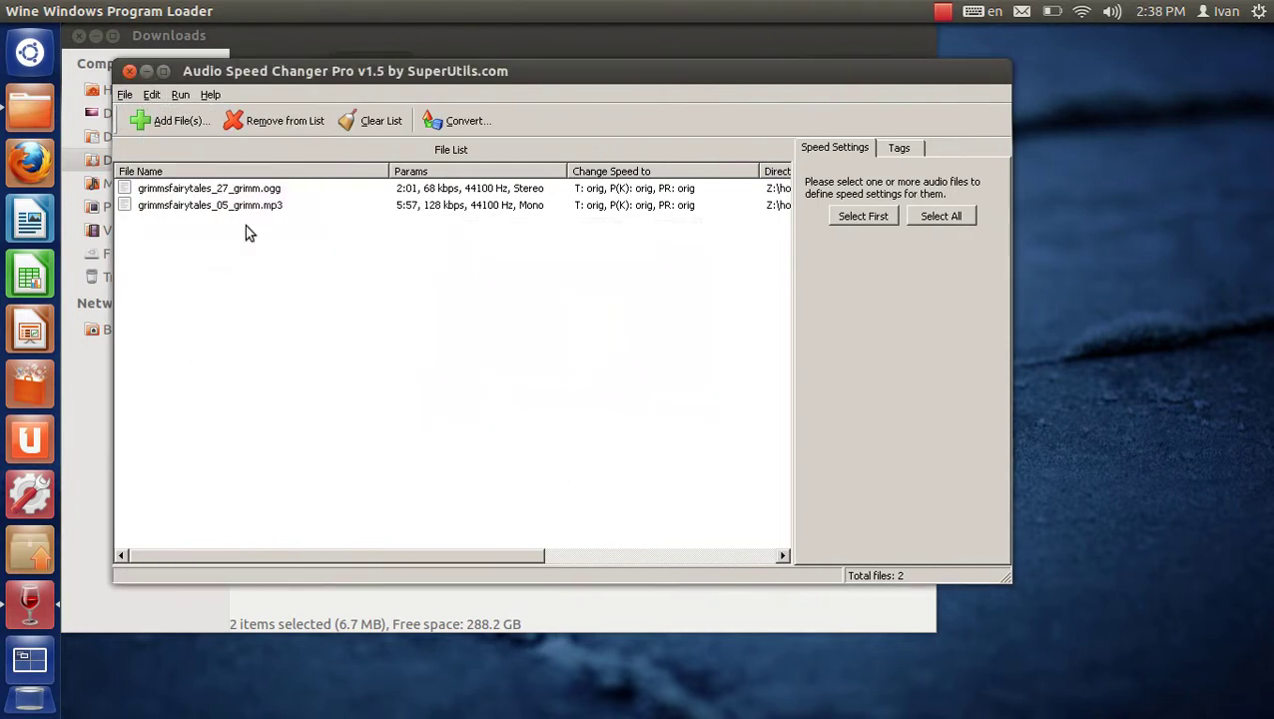
click(180, 95)
mouse_move(207, 94)
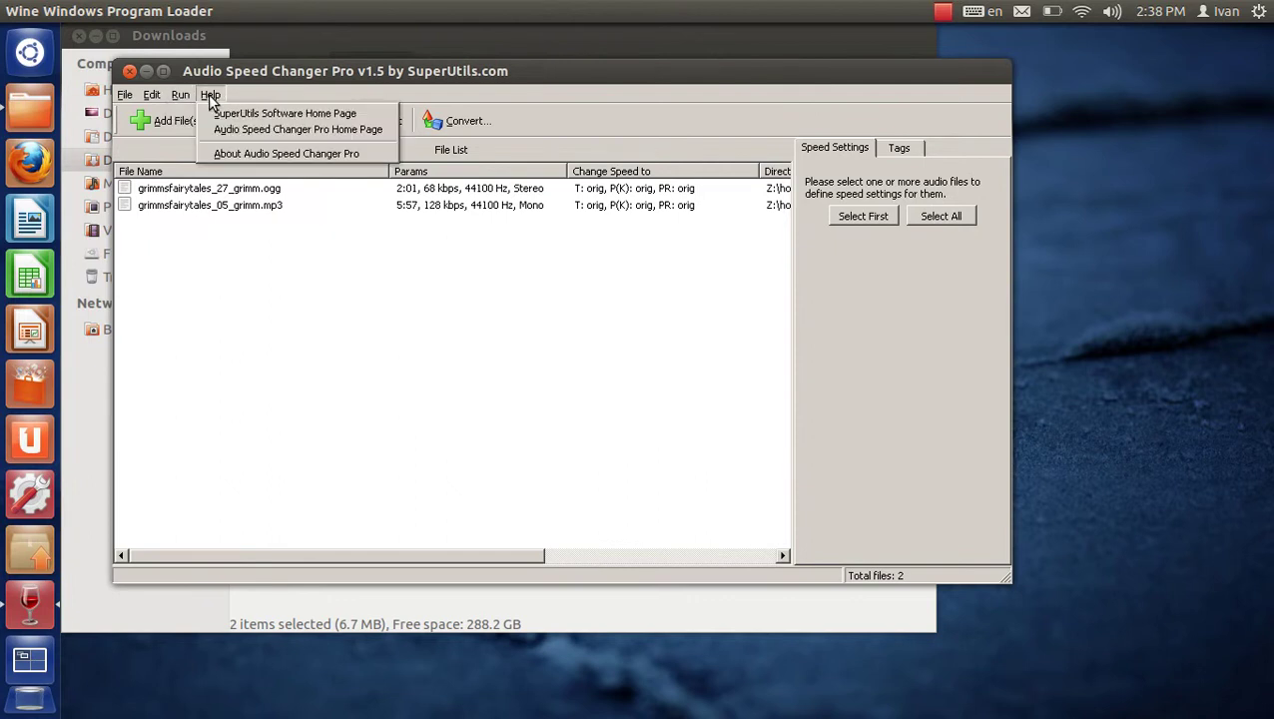
click(280, 153)
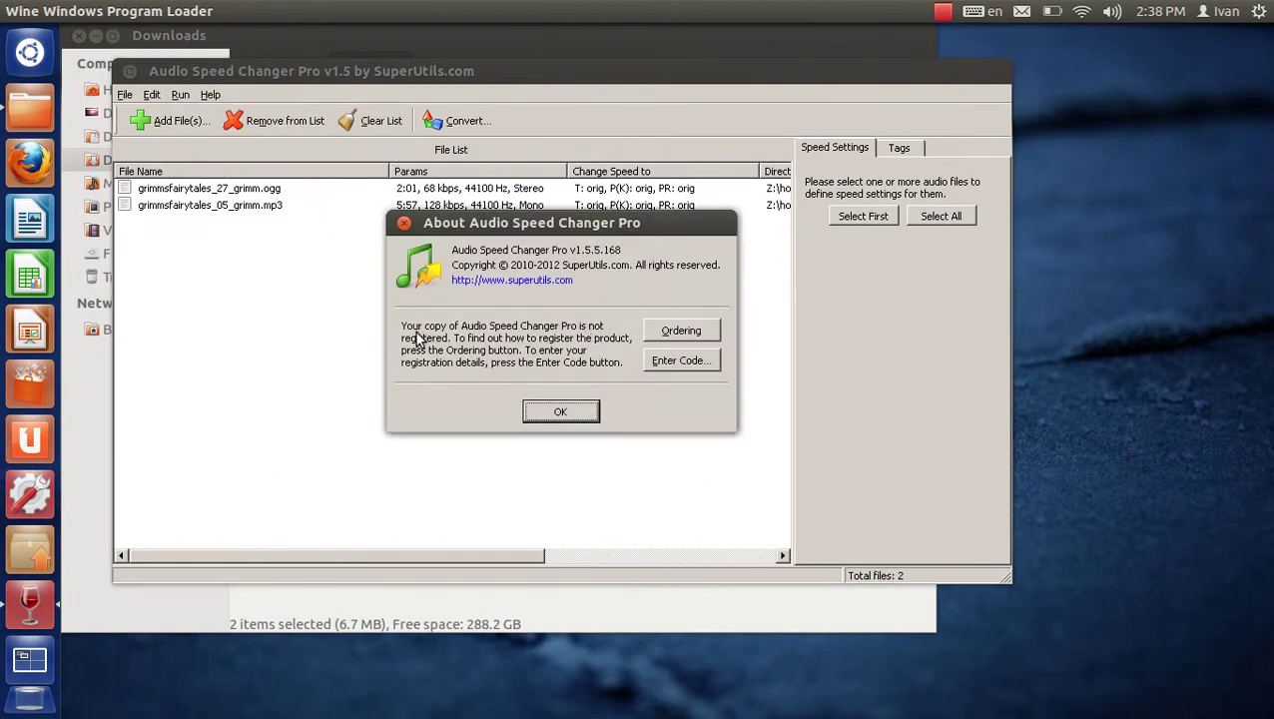
click(591, 414)
Preview grimmsfairytales_27_grimm.ogg while setting its tempo scaling to +10% and pitch shifting to -1.0 semitones.
click(270, 190)
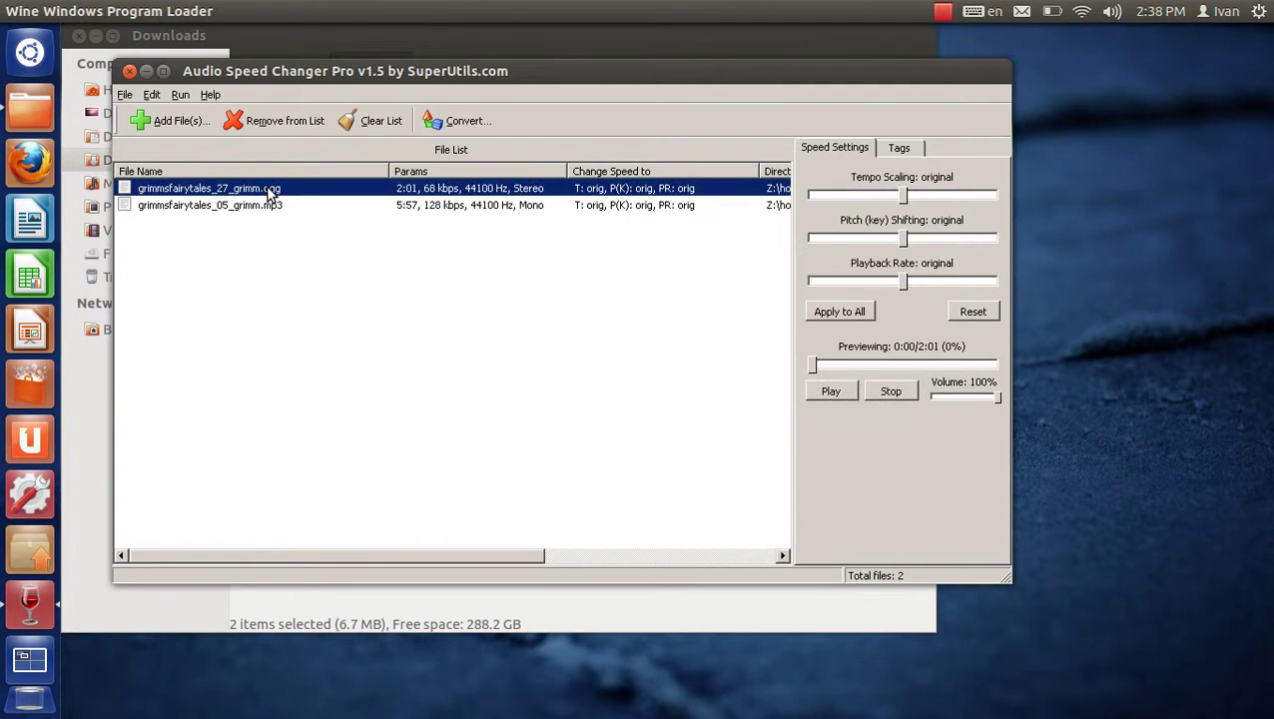
click(827, 398)
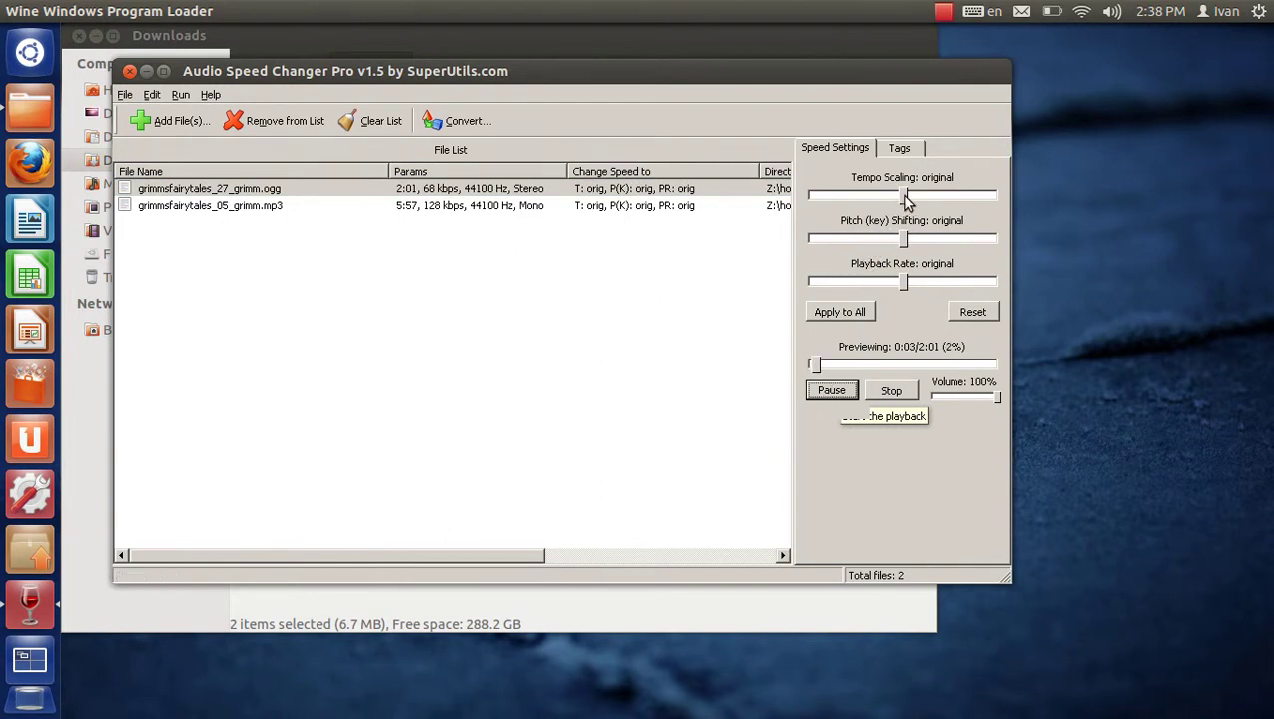
drag(904, 193, 898, 281)
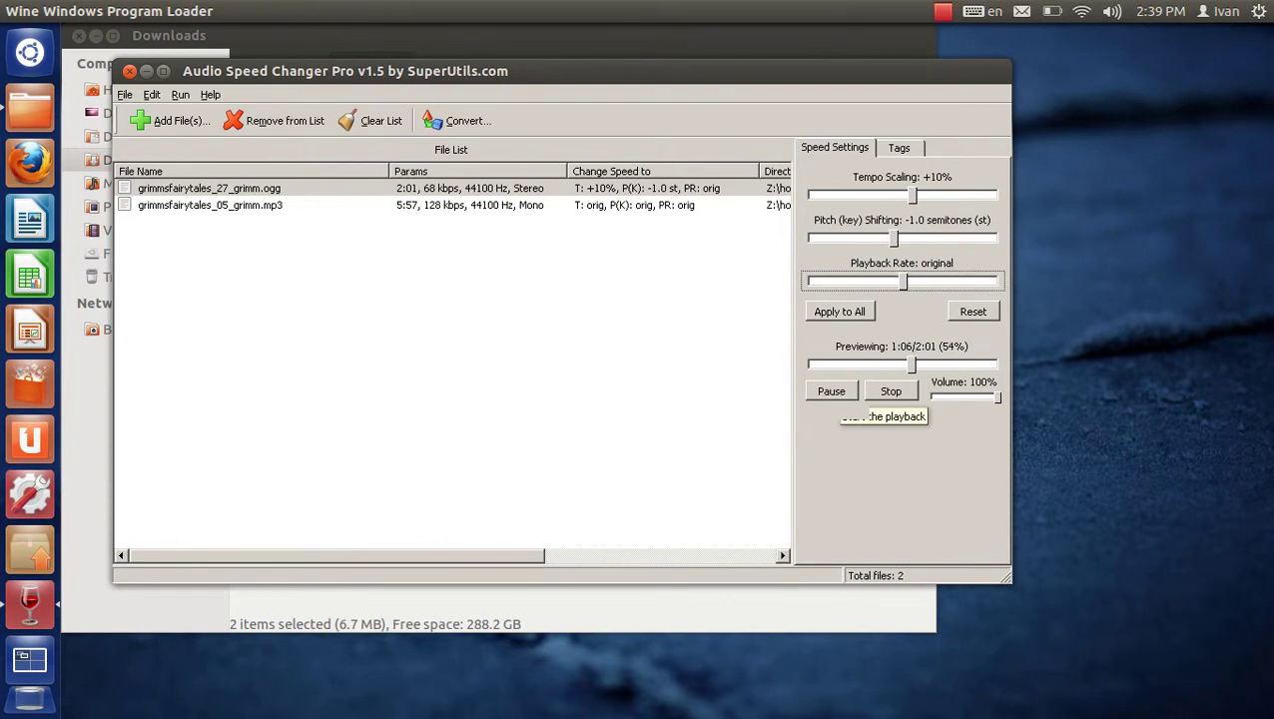
Inspect the title and artist tags of grimmsfairytales_27_grimm.ogg.
click(897, 150)
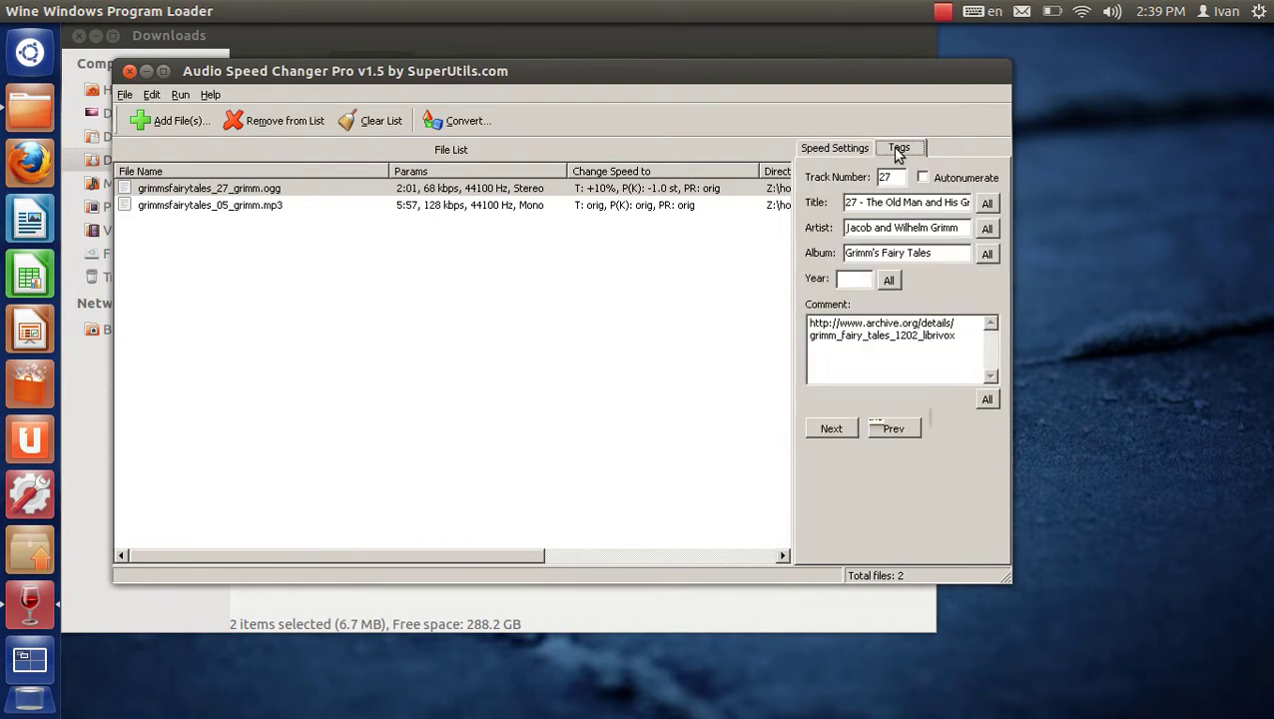
drag(906, 203, 824, 222)
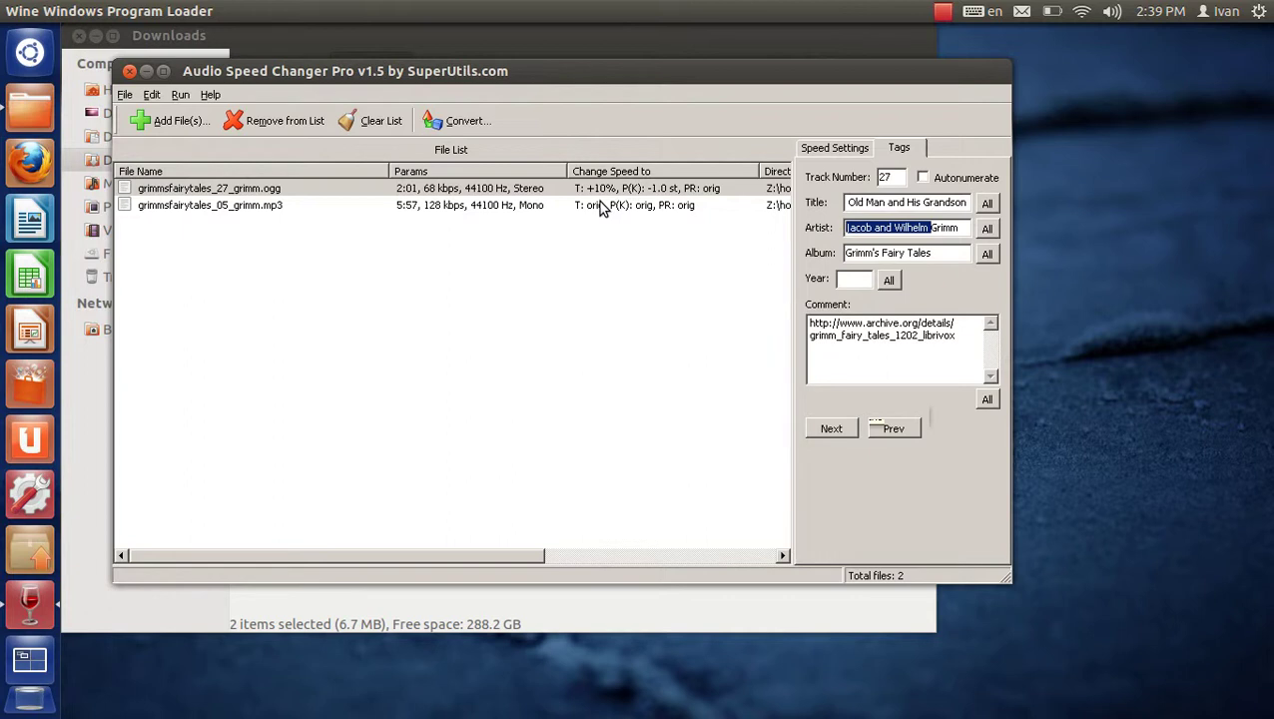
Apply the speed settings to all files in the list and preview grimmsfairytales_05_grimm.mp3.
click(818, 148)
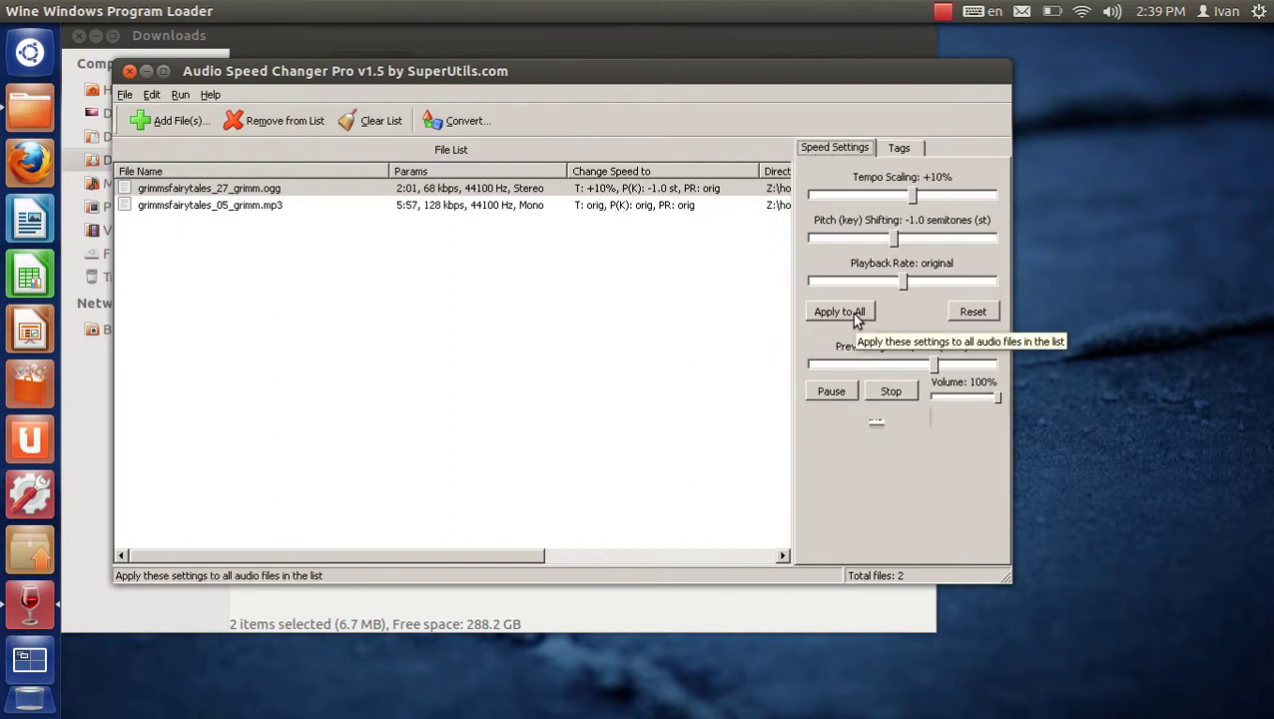
click(854, 313)
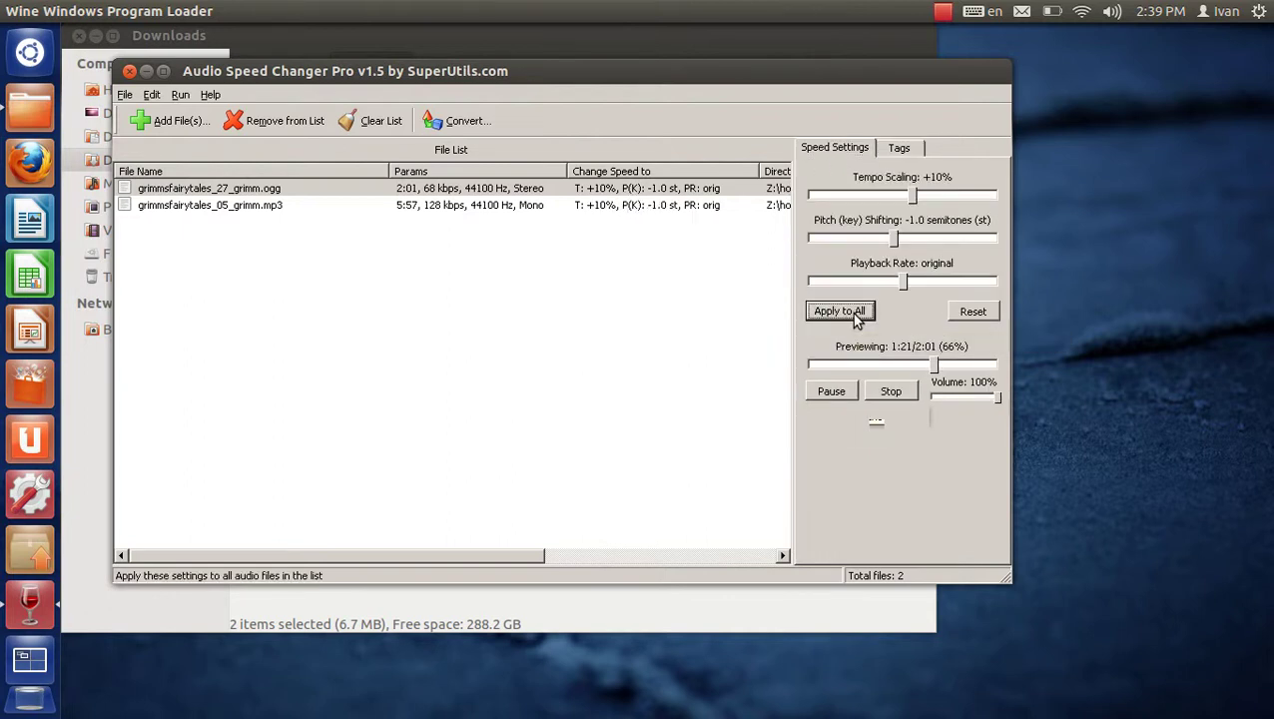
click(686, 217)
click(818, 394)
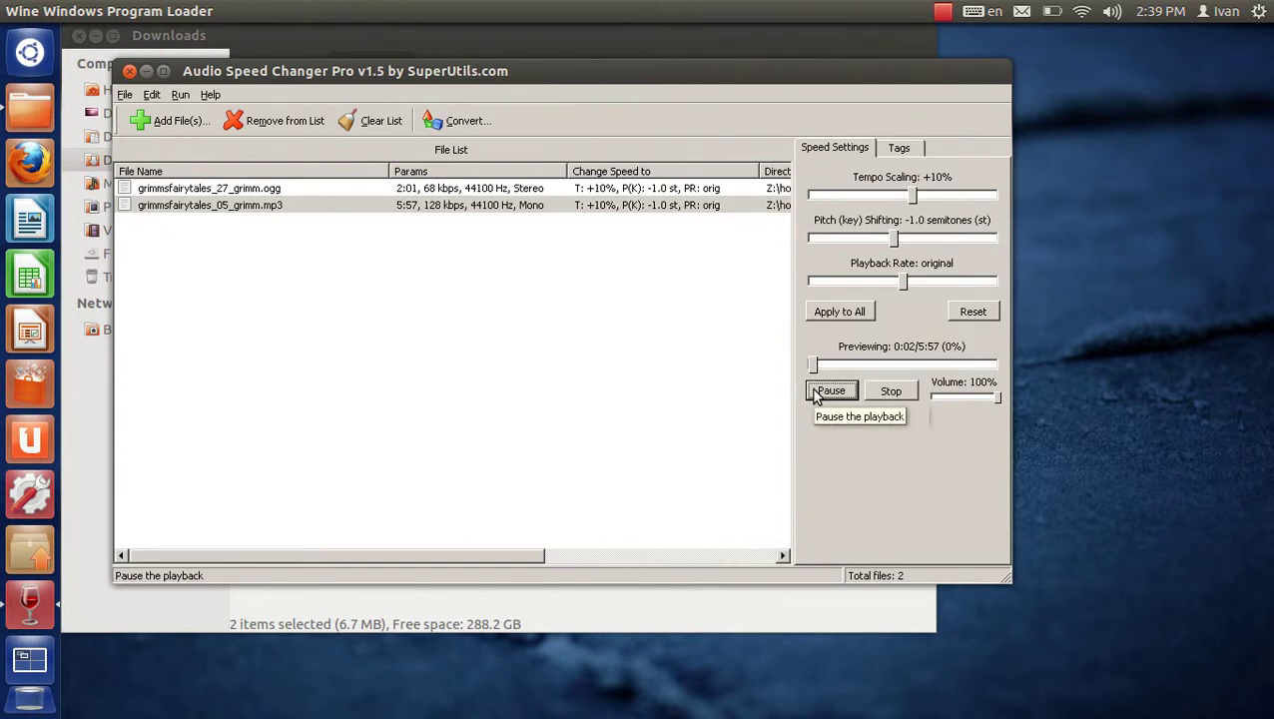
Reset the speed settings of grimmsfairytales_05_grimm.mp3, set its tempo scaling to +40%, and look at its tags.
click(968, 312)
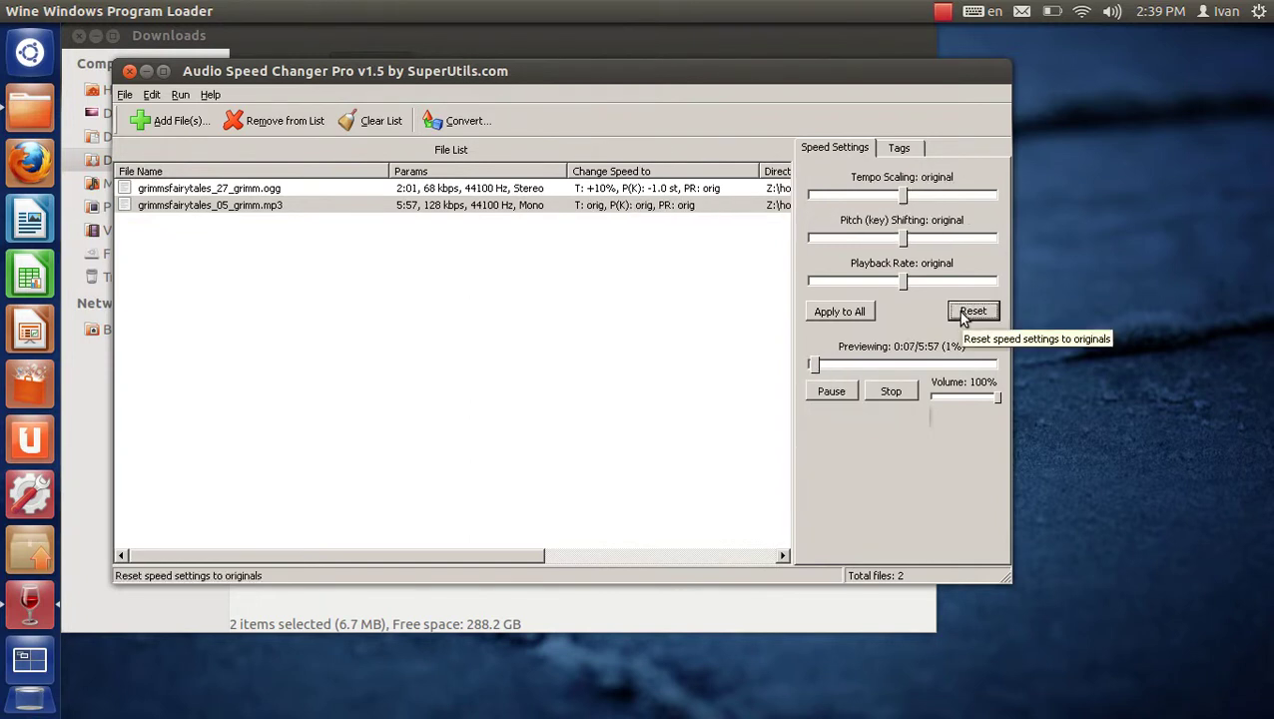
drag(904, 195, 935, 199)
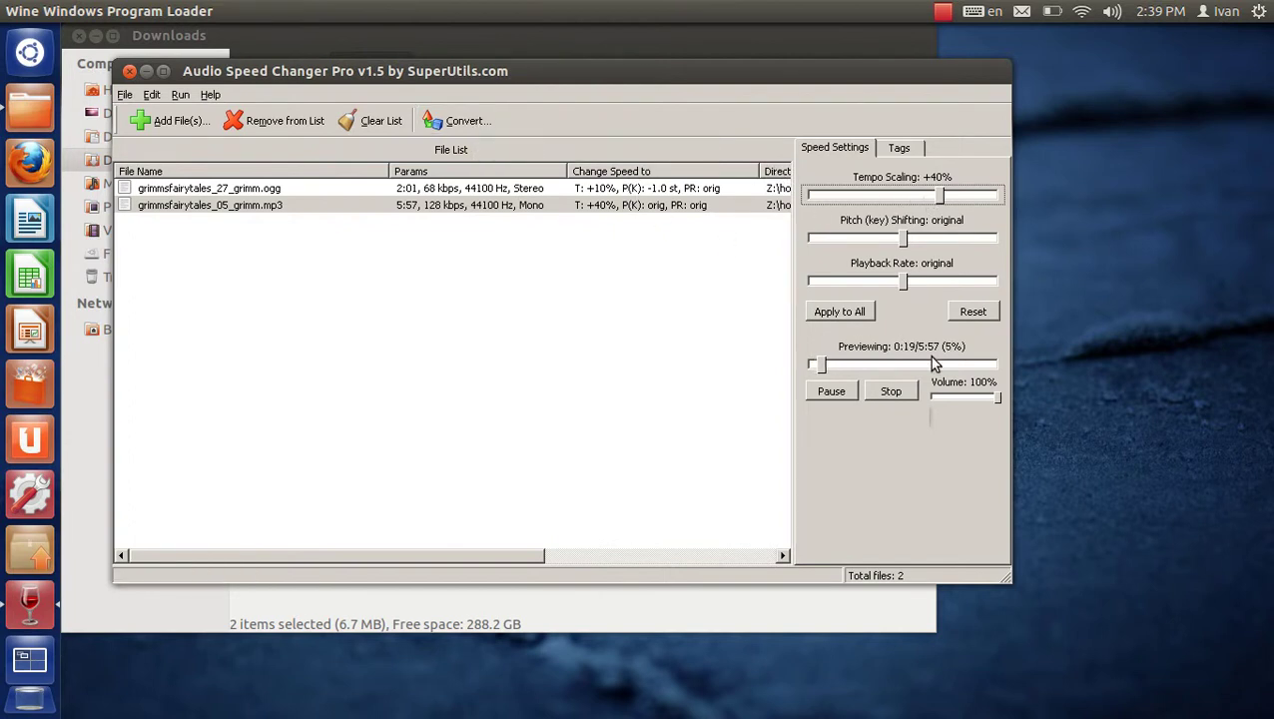
click(901, 148)
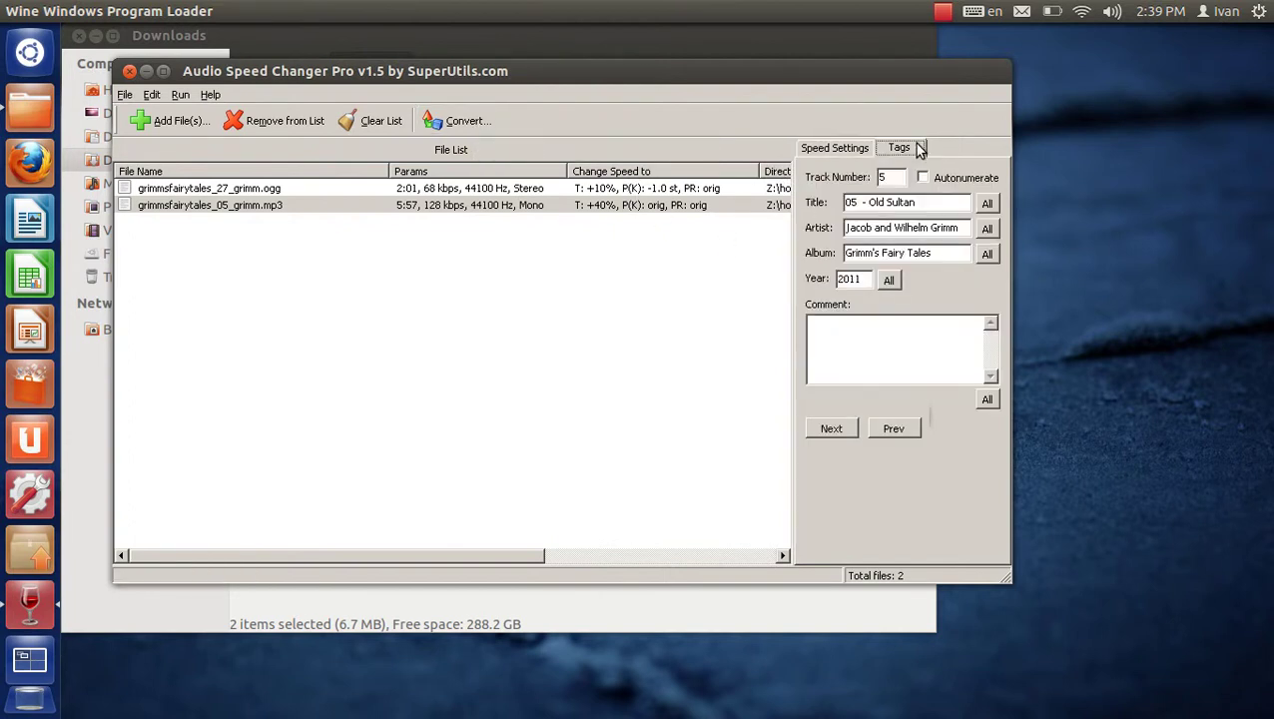
click(831, 148)
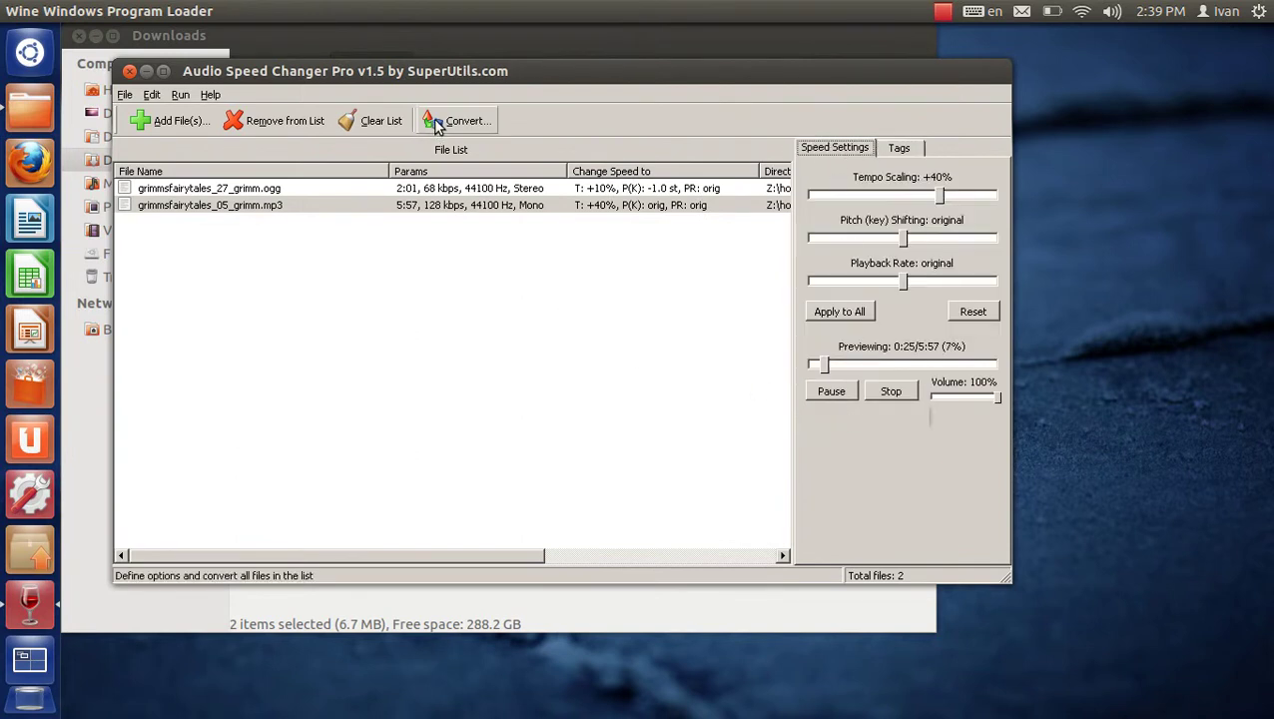
Set up the conversion with a new folder named _out inside Downloads as the destination.
click(457, 121)
drag(434, 188, 454, 246)
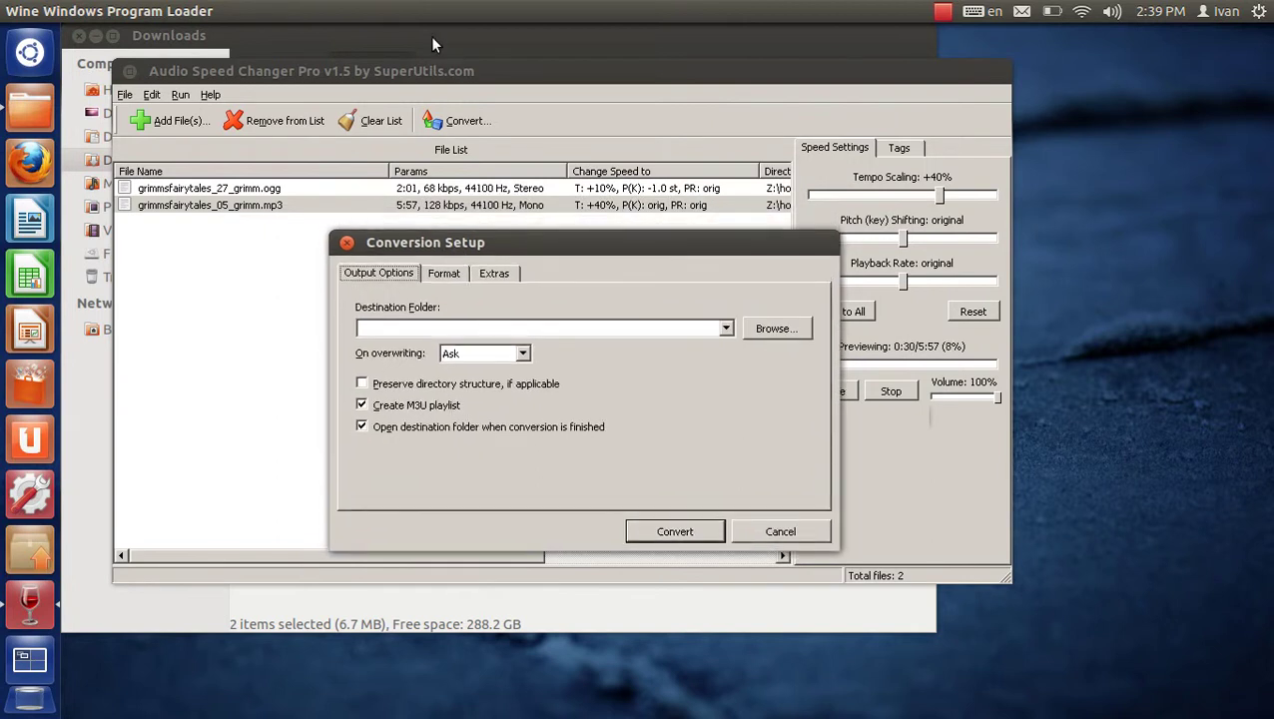
click(751, 331)
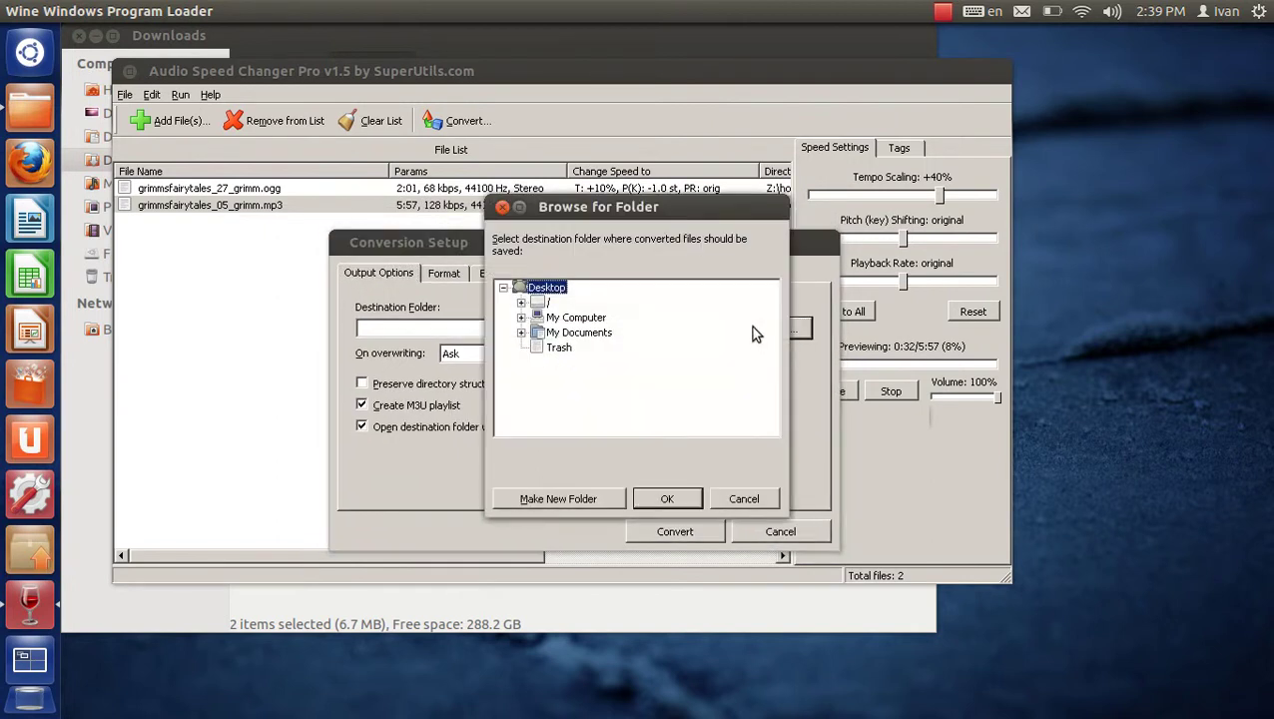
click(521, 332)
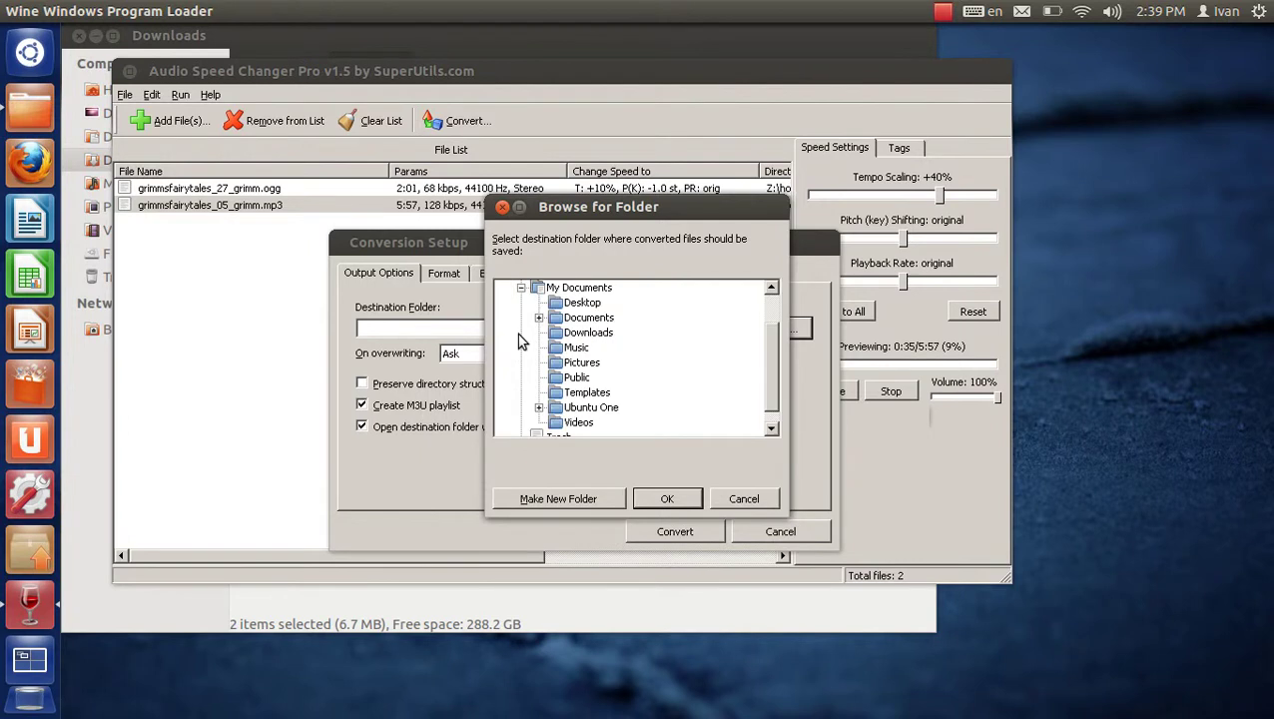
click(588, 332)
click(613, 499)
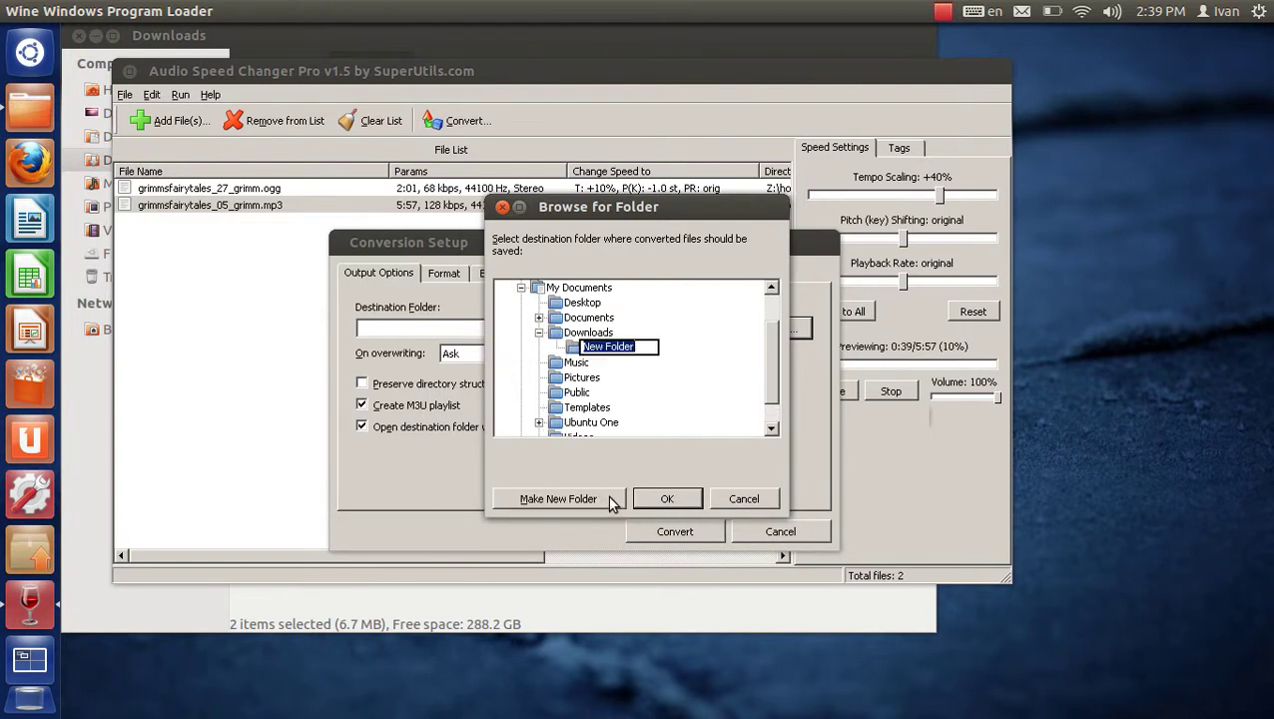
key(BackSpace)
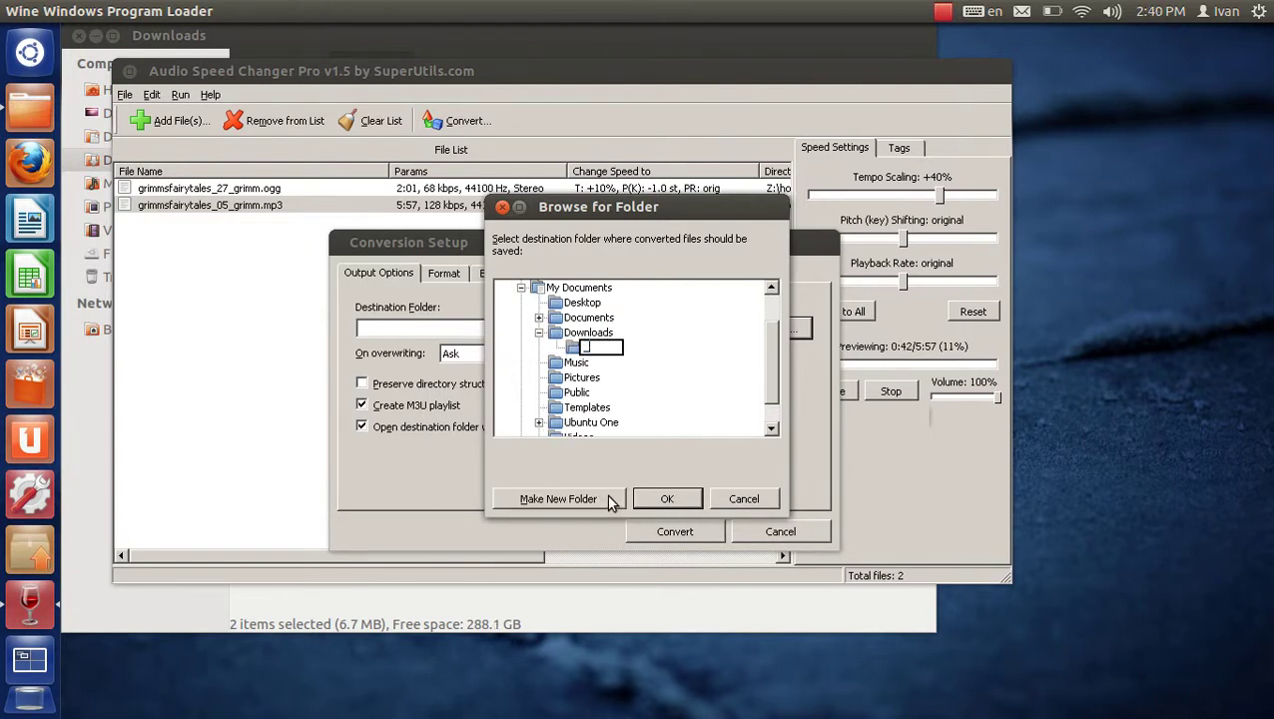
key(Return)
click(663, 502)
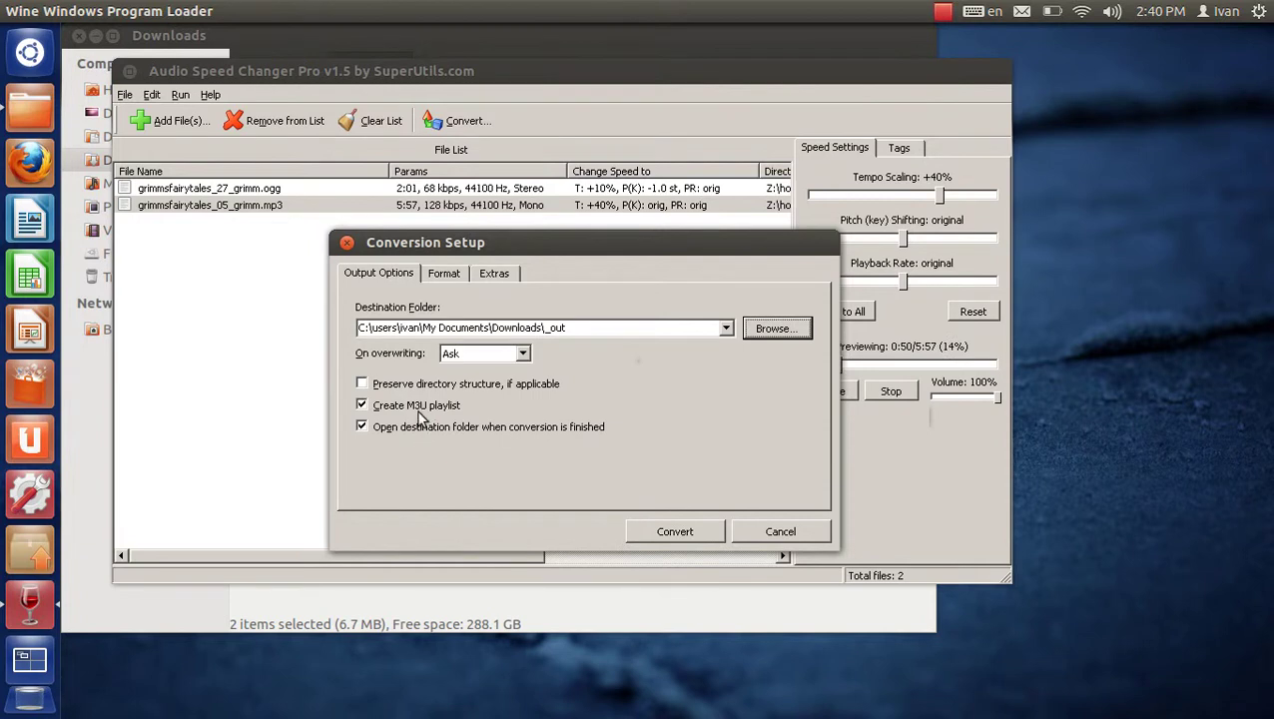
Raise the MP3 algorithm quality by one notch, leaving the sample rate on Auto, and turn on volume normalization.
click(442, 277)
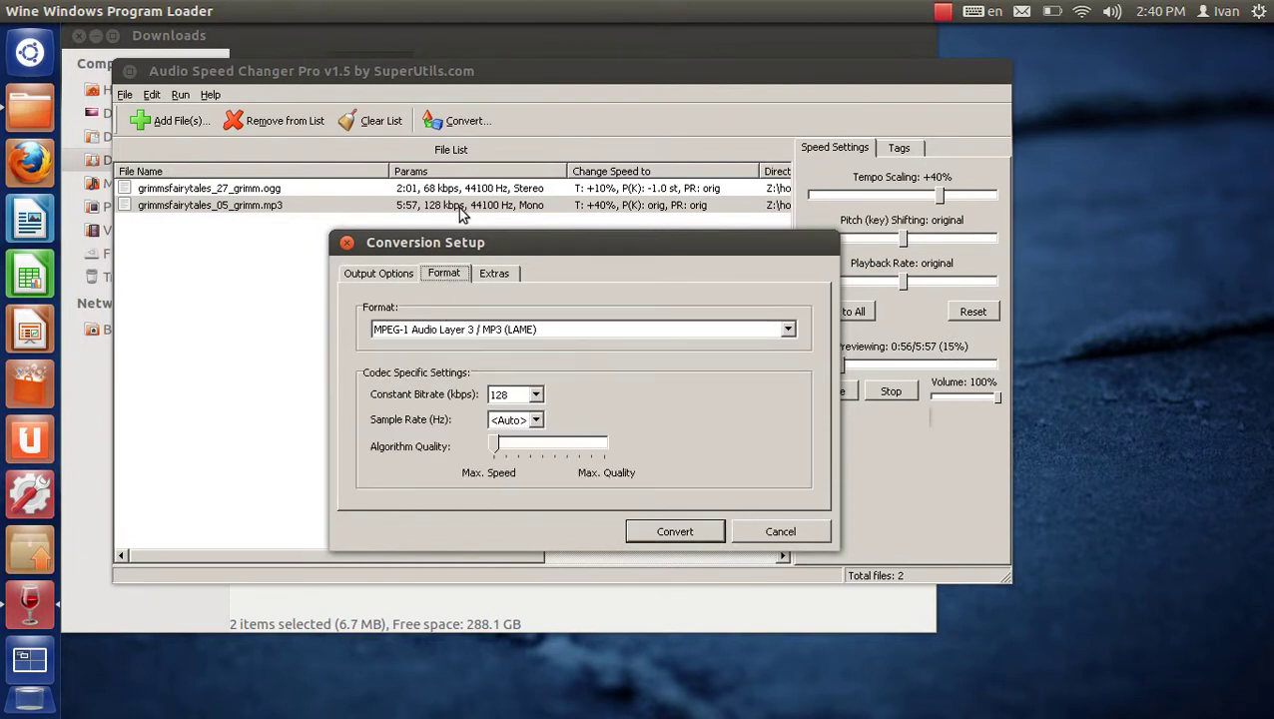
click(526, 420)
click(525, 423)
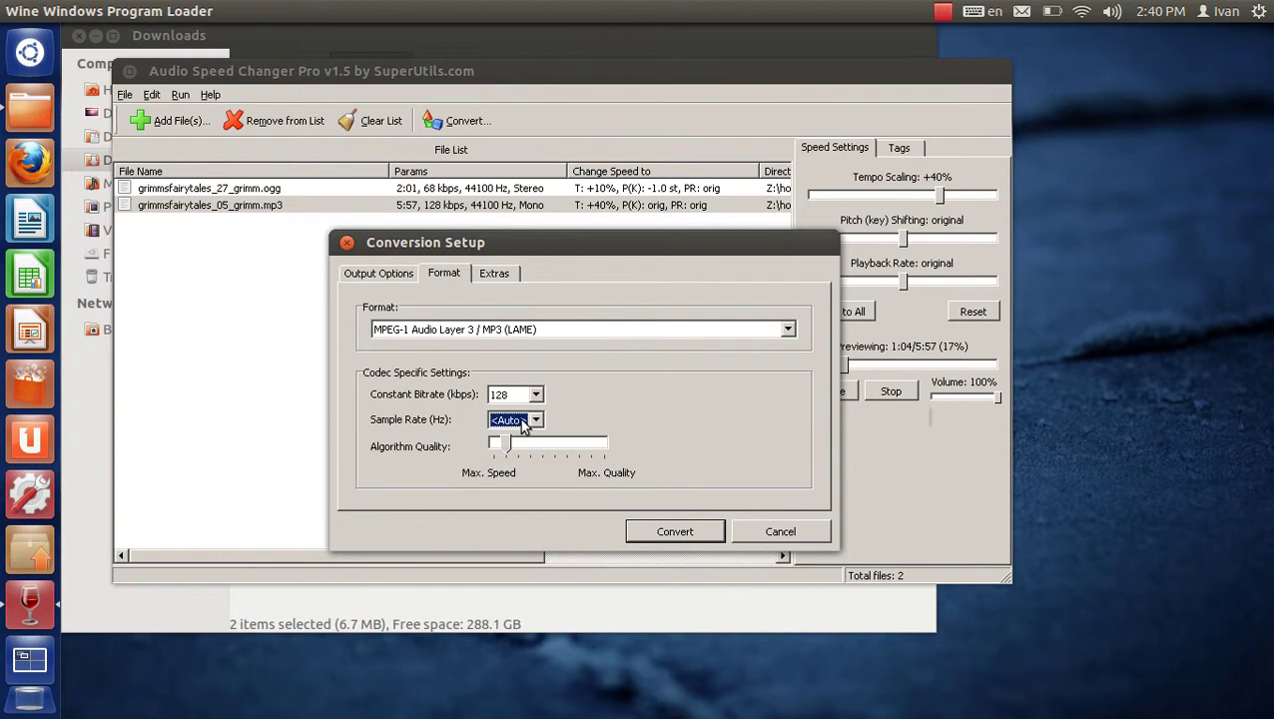
click(489, 274)
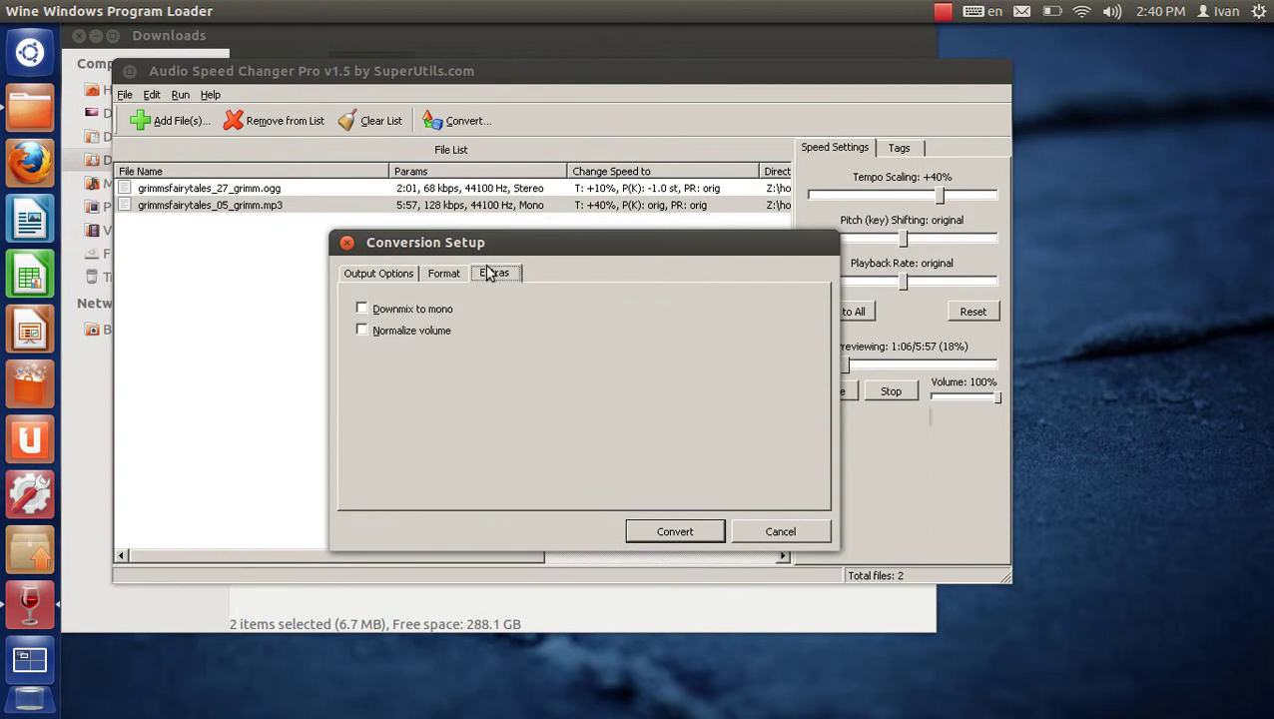
click(418, 332)
Start converting both listed files, agreeing to the evaluation terms of the unregistered version.
click(708, 542)
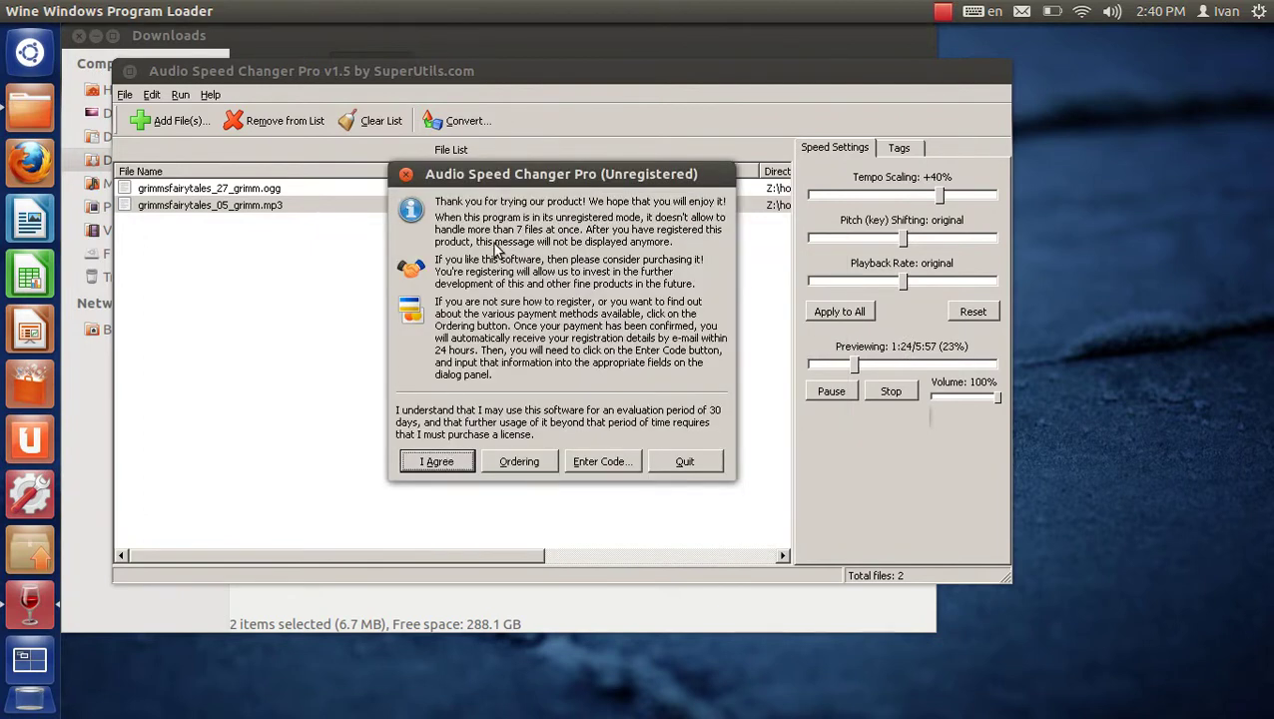
click(456, 465)
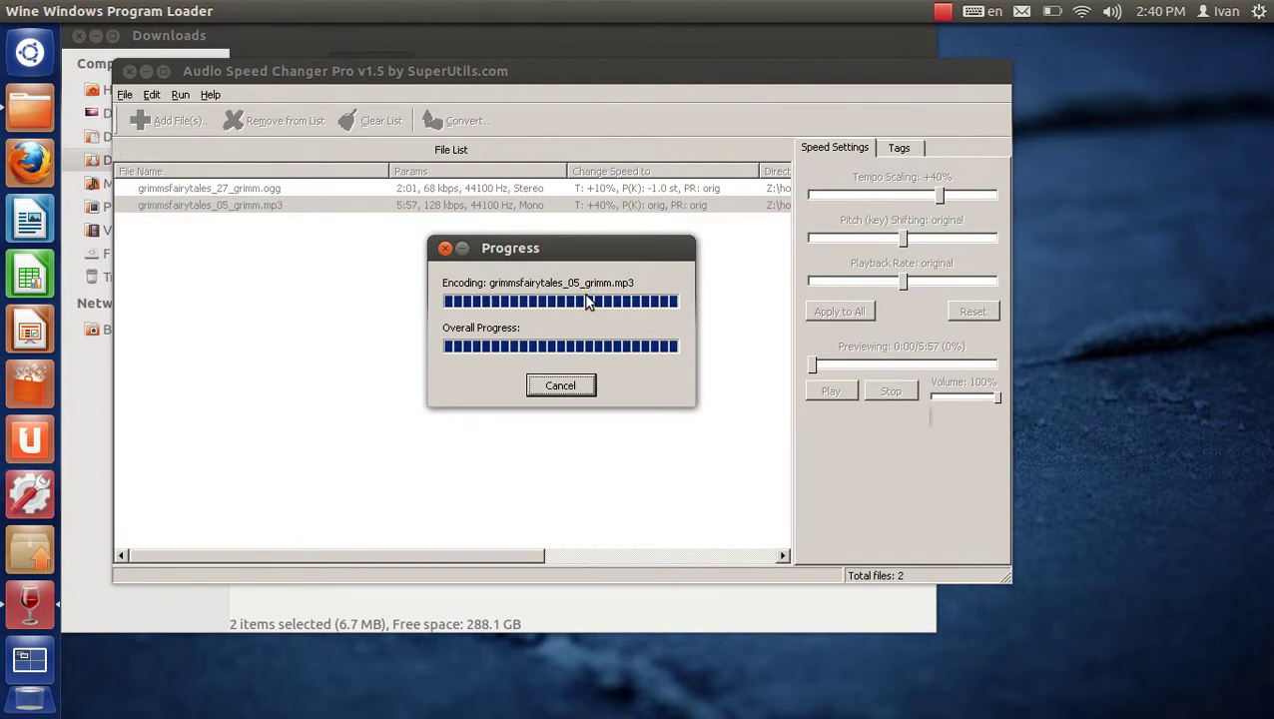
click(684, 401)
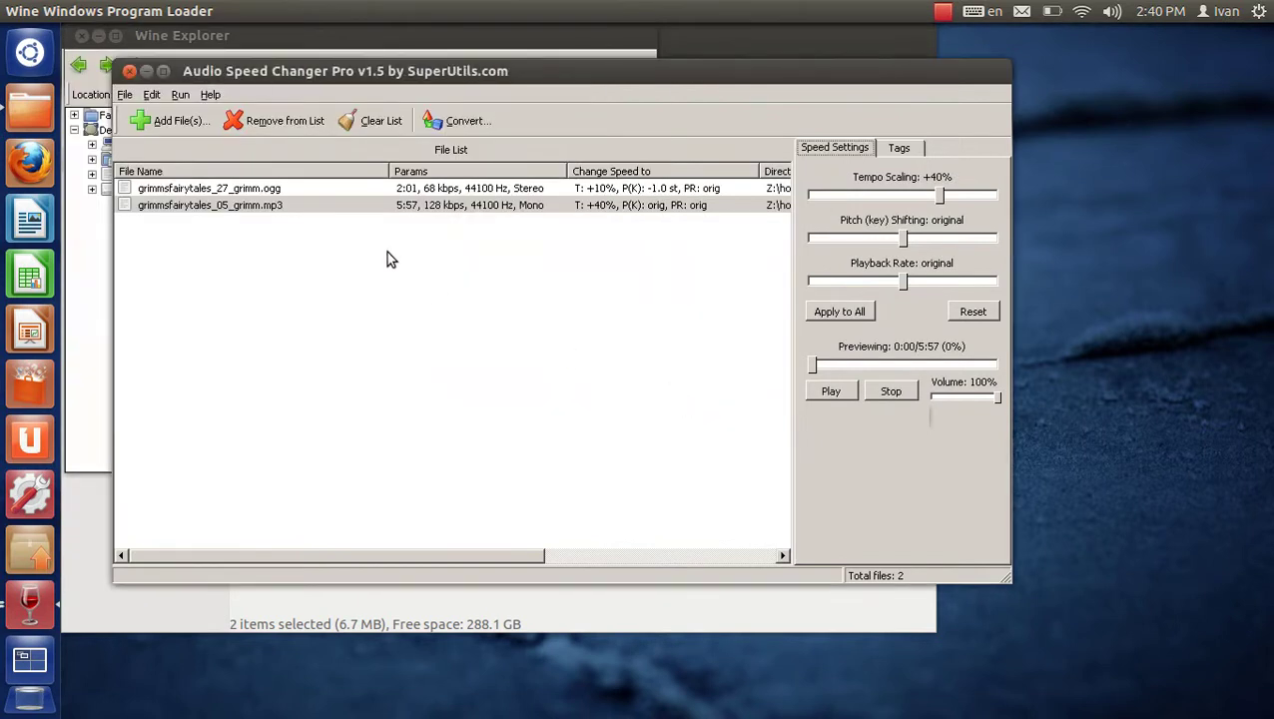
Examine the converted files in the Wine Explorer window with the full names readable, and close the window.
click(162, 50)
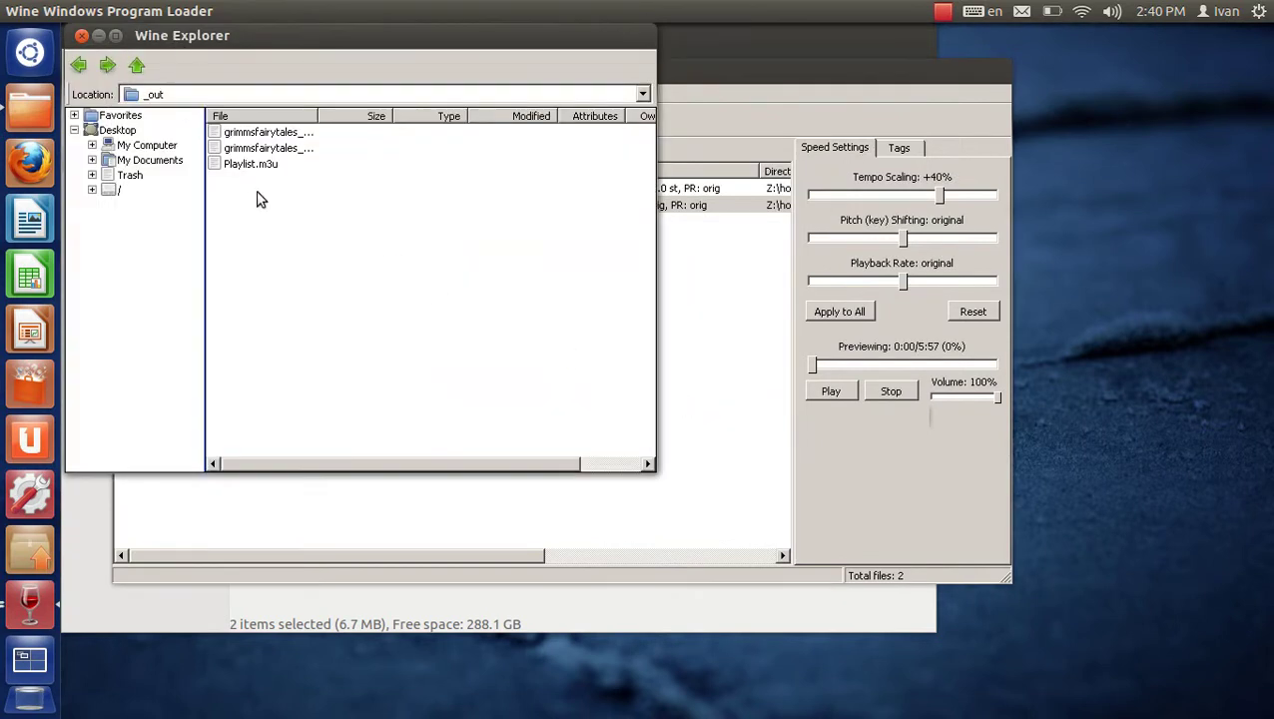
drag(317, 116, 361, 116)
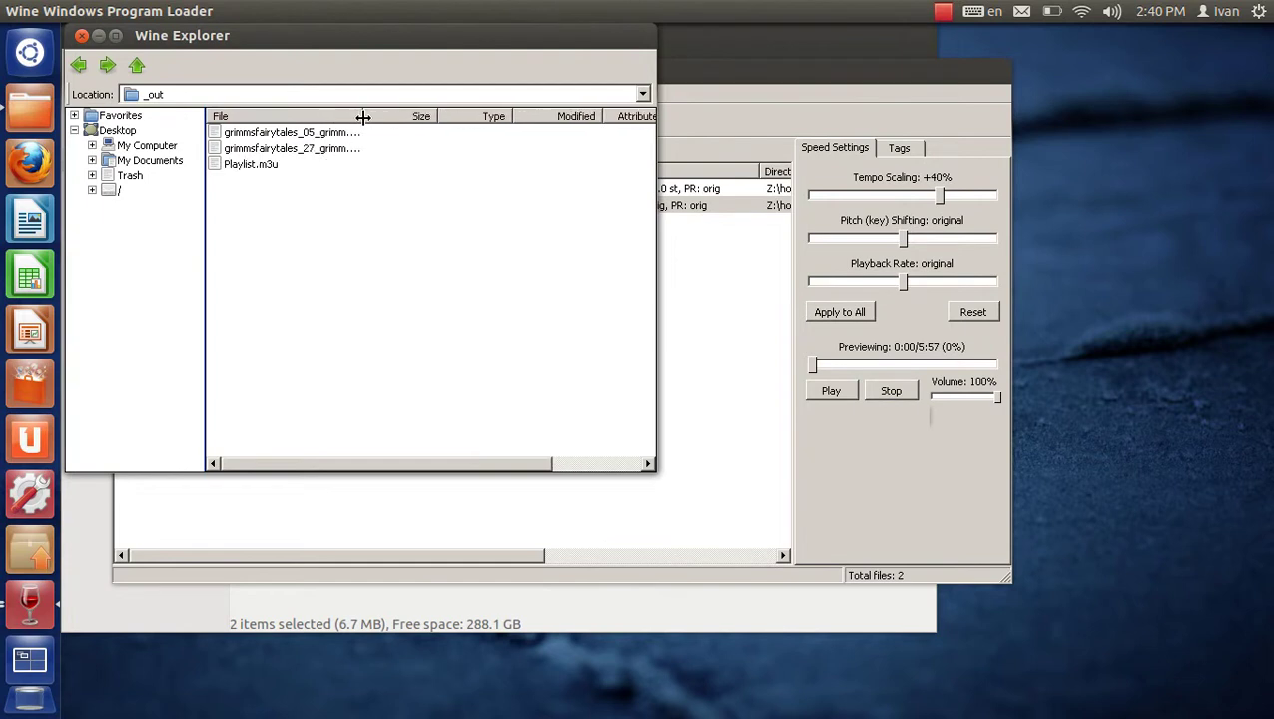
click(82, 35)
Open the _out folder in the file manager, add both converted MP3s to the speed changer's list, and sort it by file name.
click(194, 611)
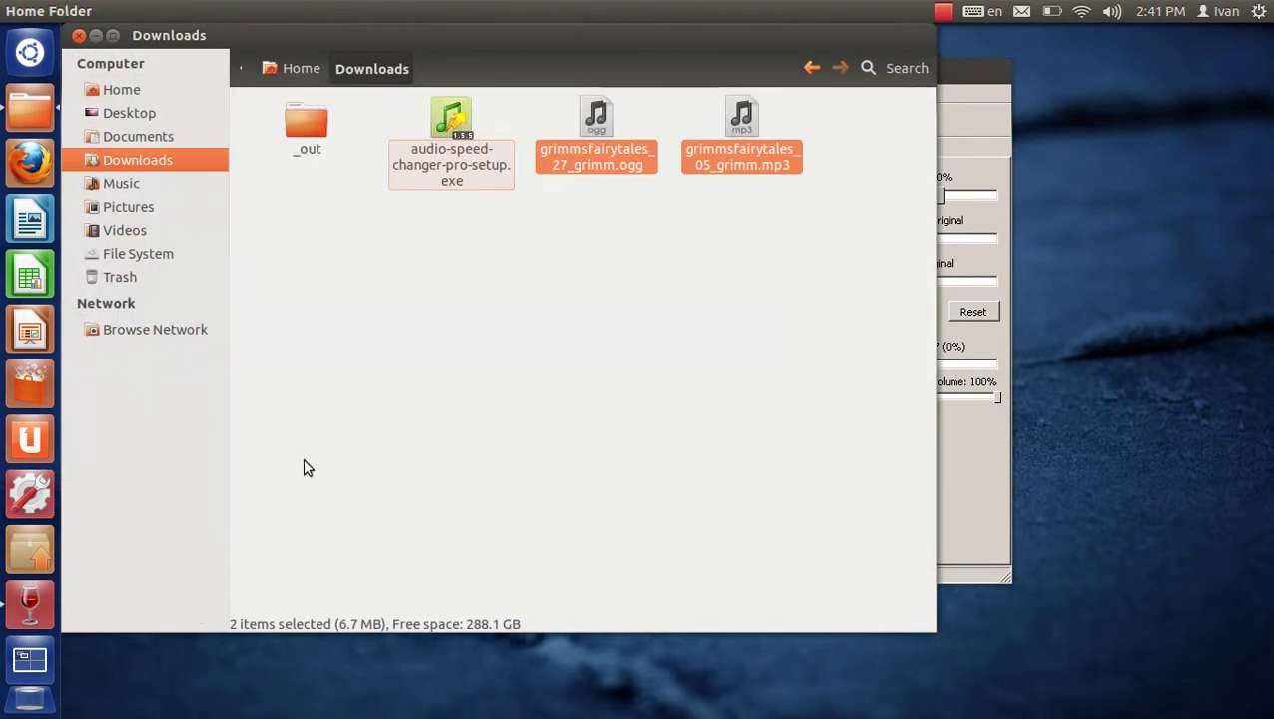
double_click(312, 136)
click(1001, 554)
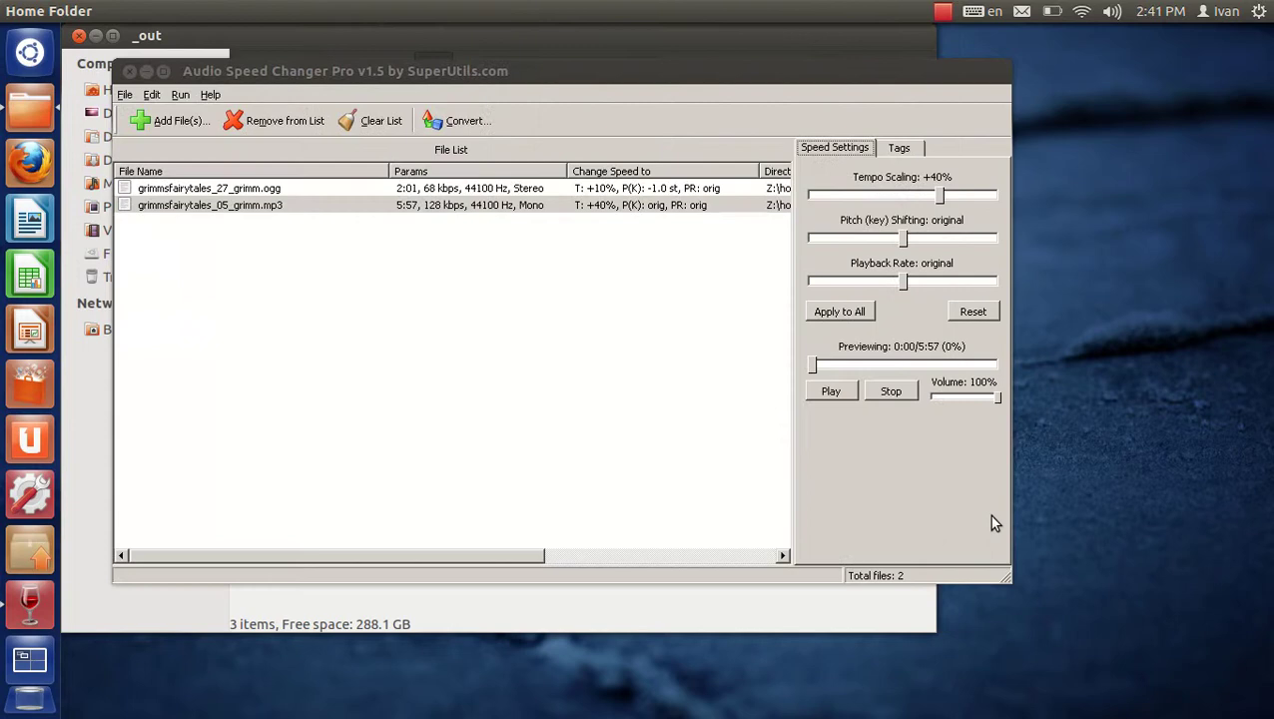
drag(489, 85, 627, 256)
drag(315, 149, 519, 664)
drag(454, 134, 653, 661)
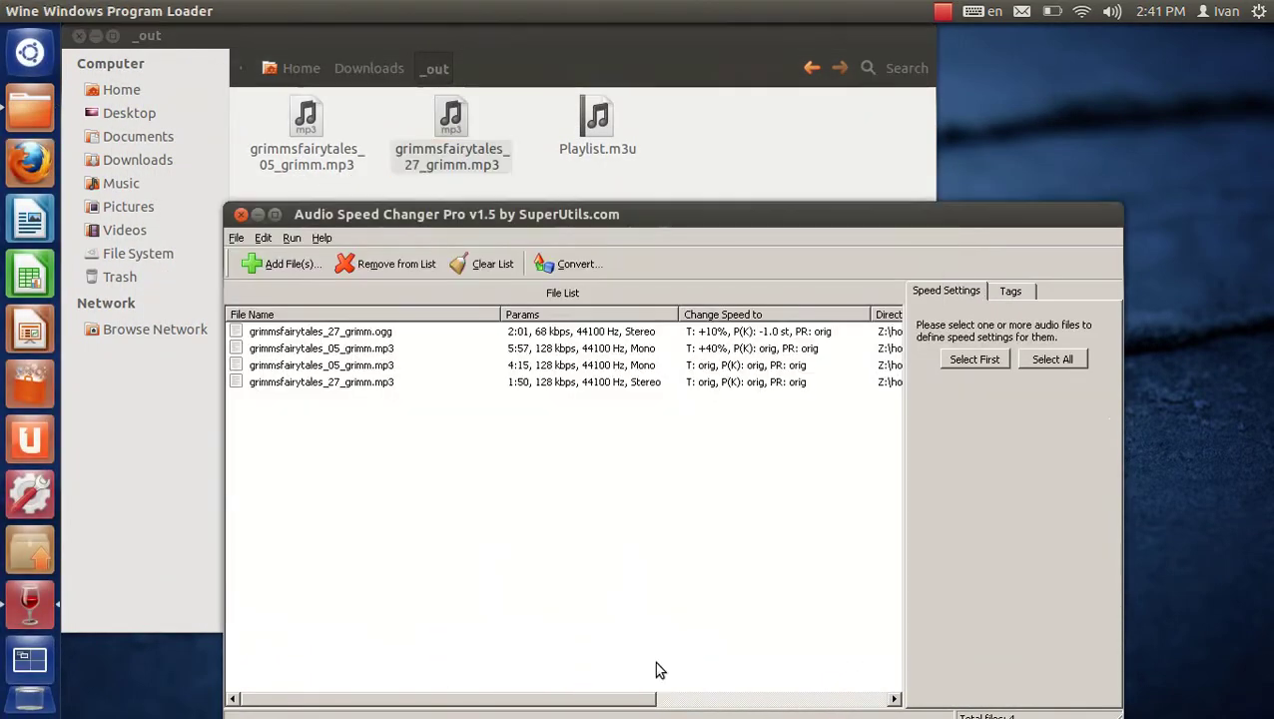
click(375, 317)
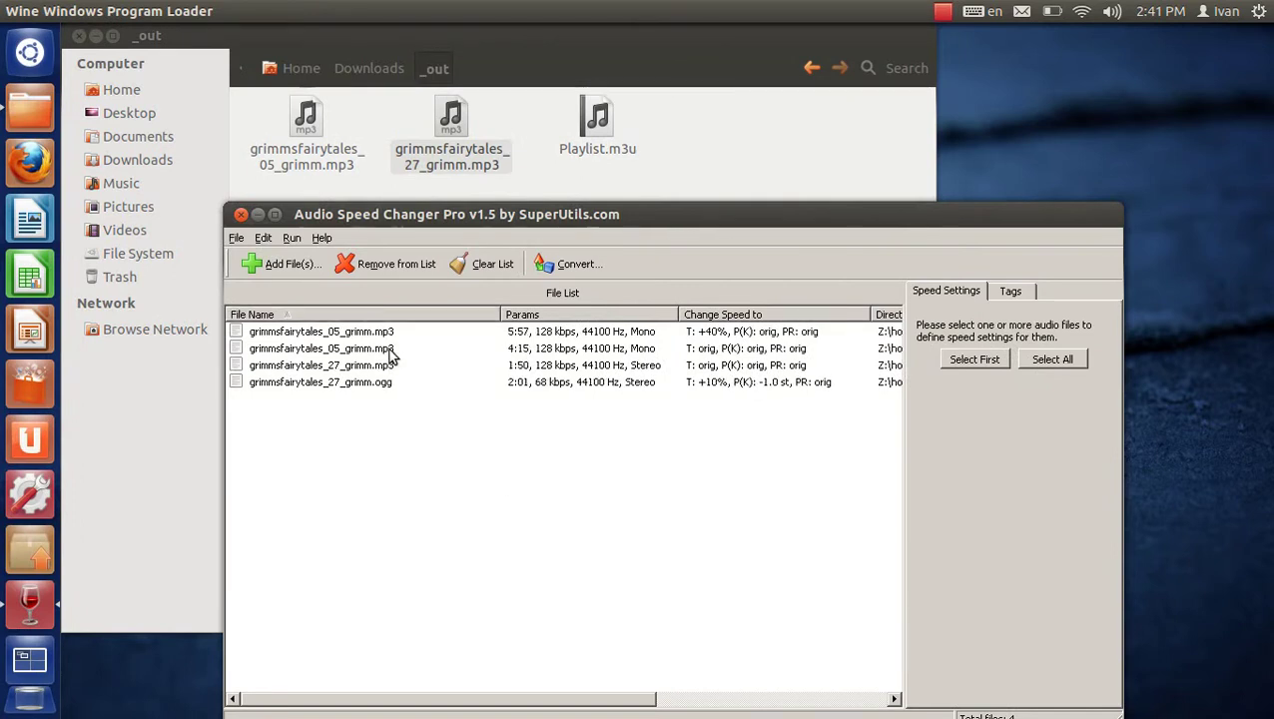
Compare the converted and original grimmsfairytales_05_grimm.mp3 by previewing both, resetting the original's speed settings.
click(389, 348)
click(950, 537)
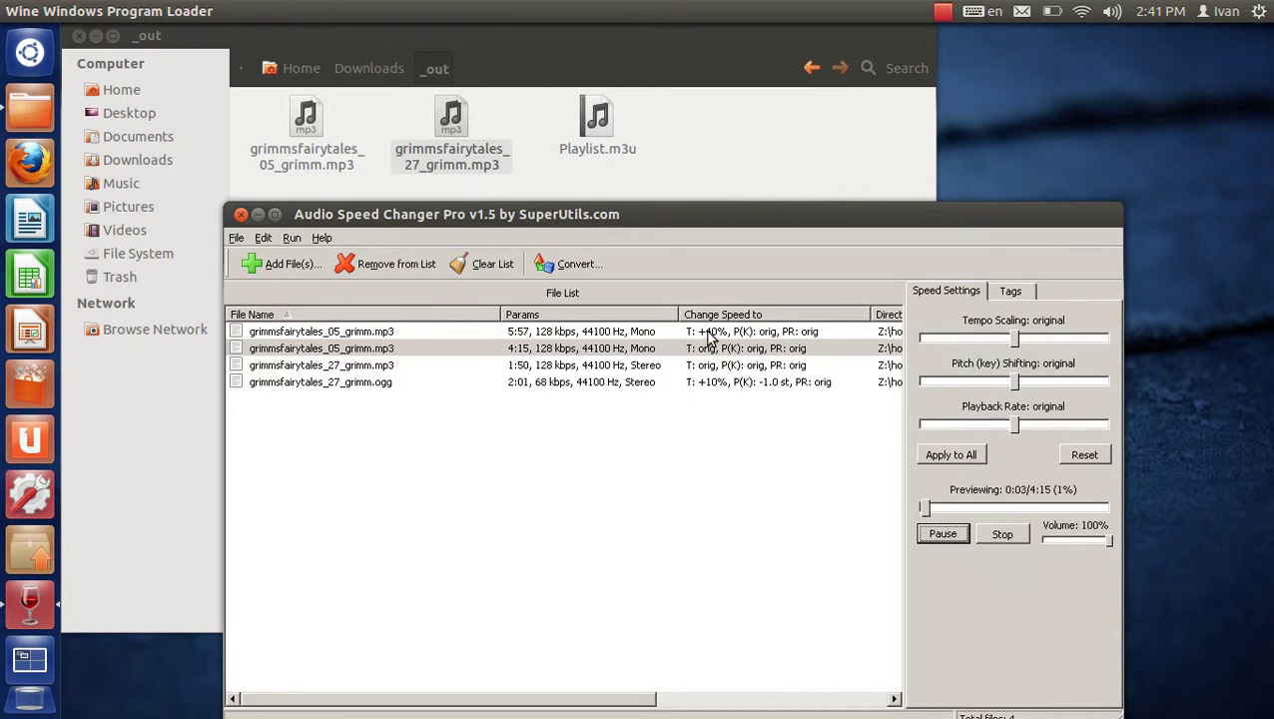
click(709, 336)
click(947, 536)
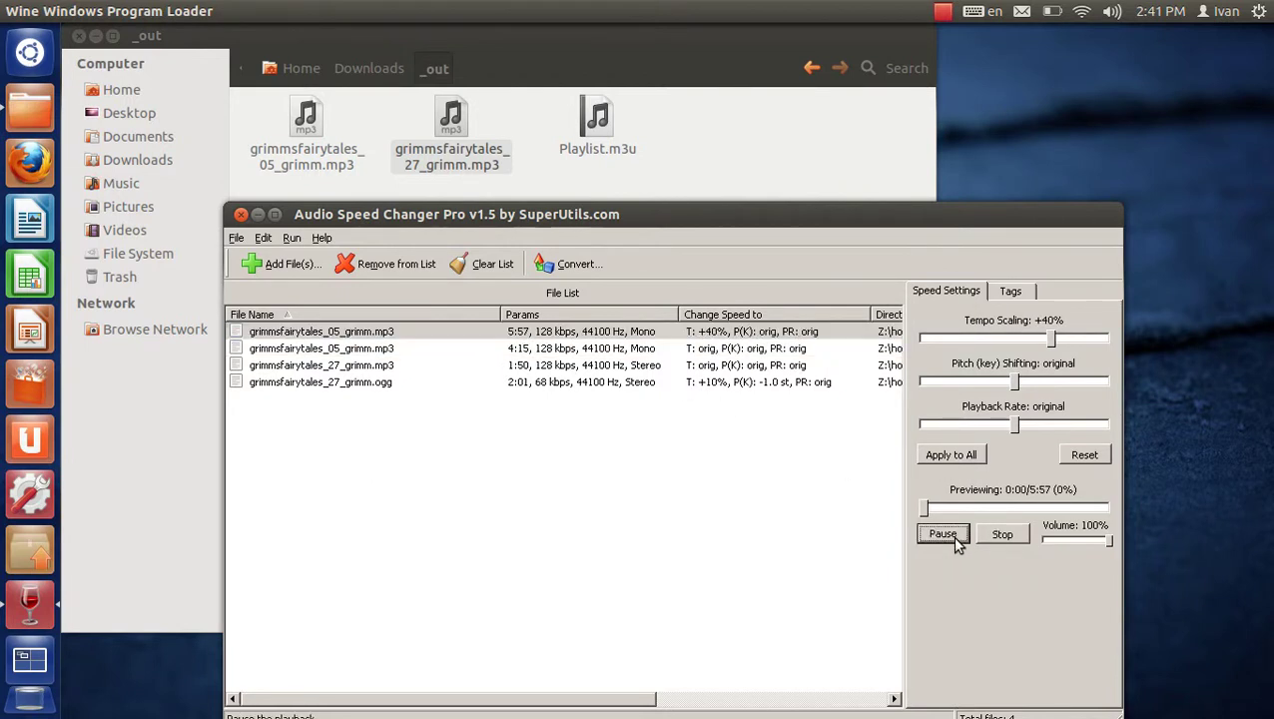
click(1081, 458)
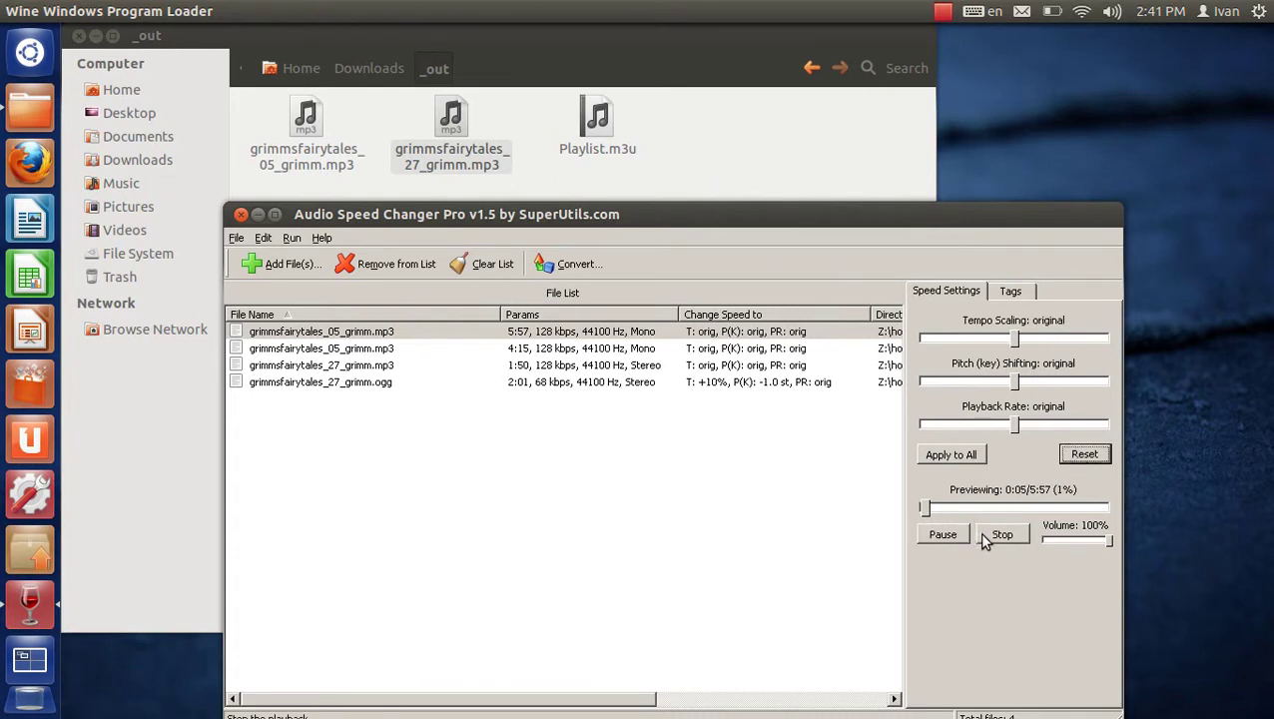
click(695, 351)
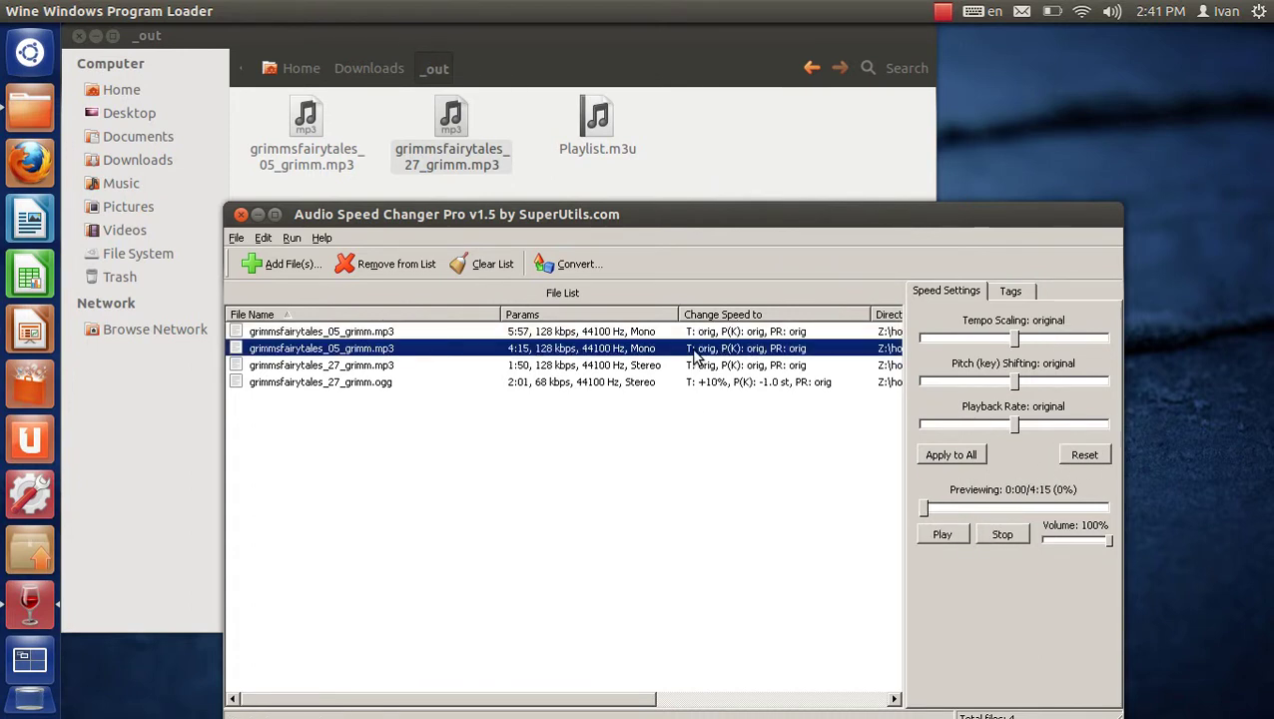
click(956, 535)
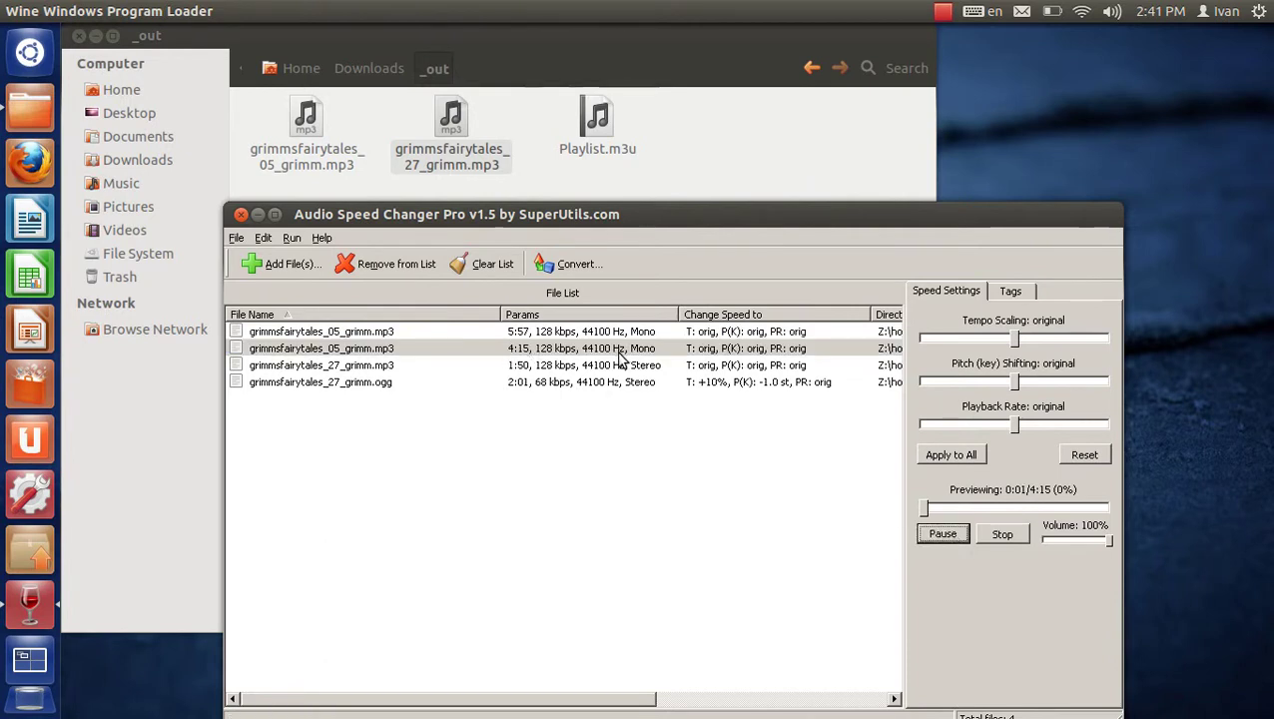
Compare the converted grimmsfairytales_27_grimm.mp3 with the original OGG by previewing both, resetting the OGG's speed settings.
click(572, 366)
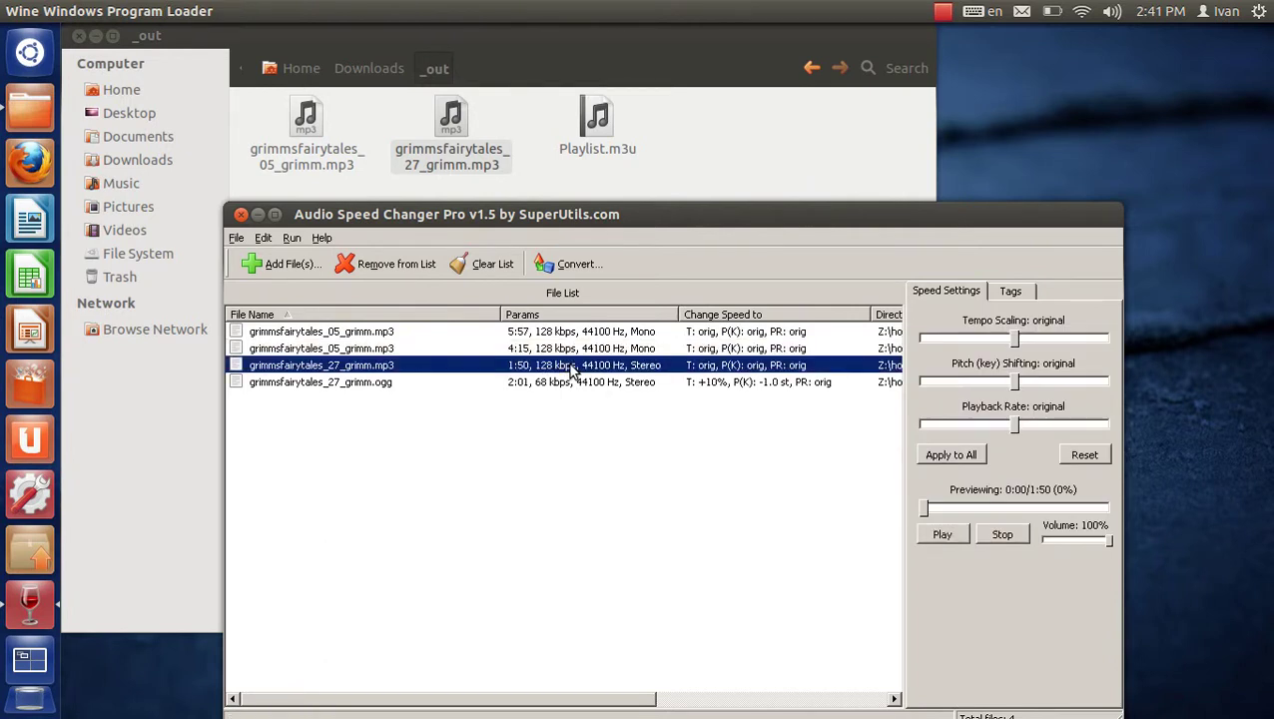
click(935, 536)
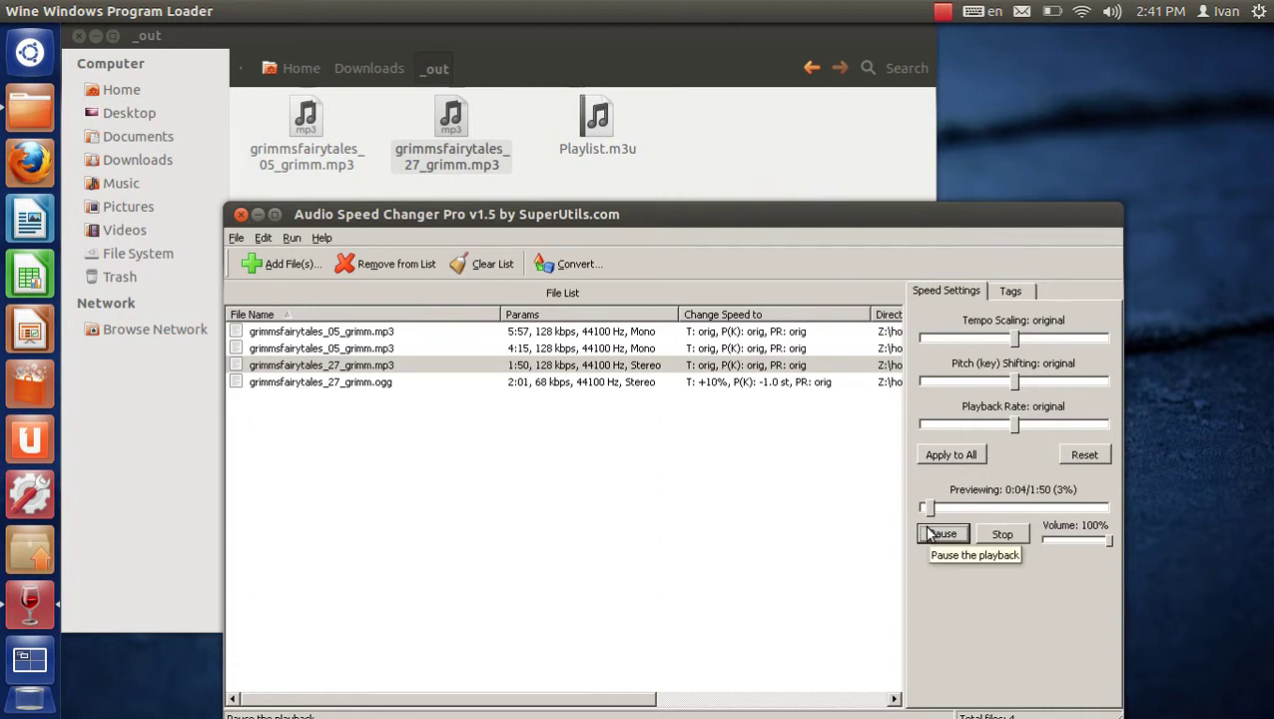
click(572, 389)
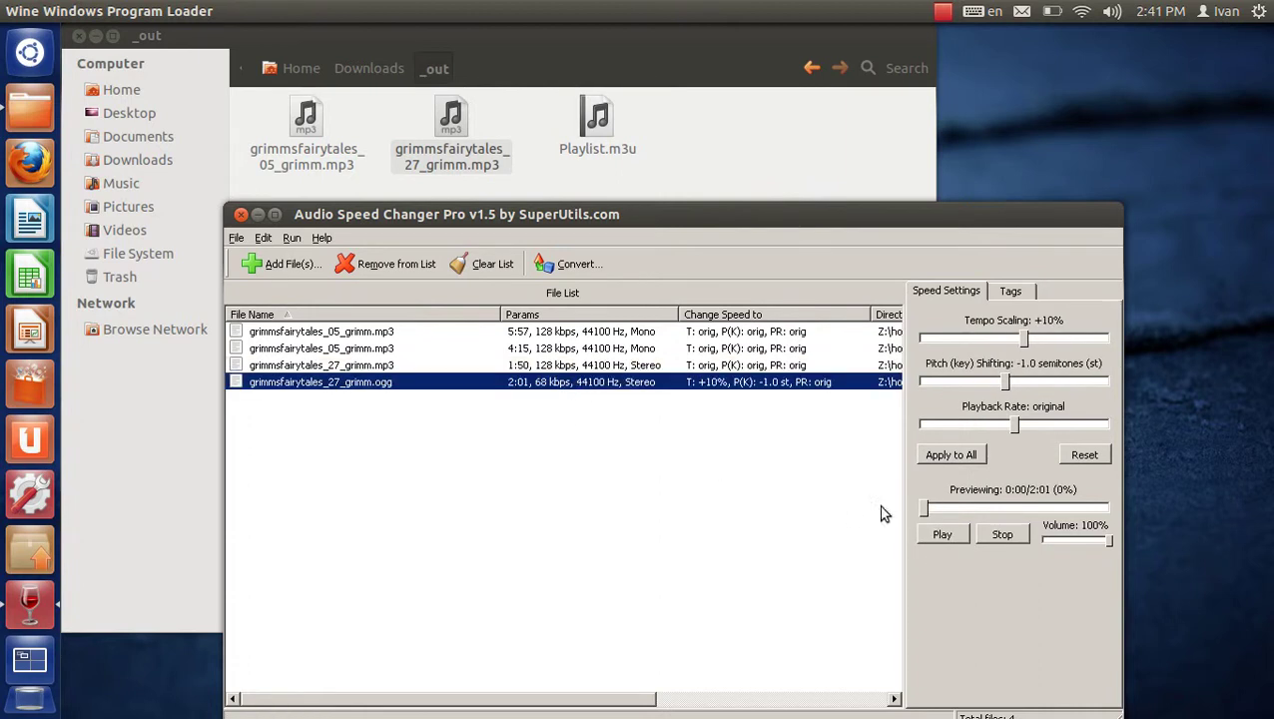
click(928, 537)
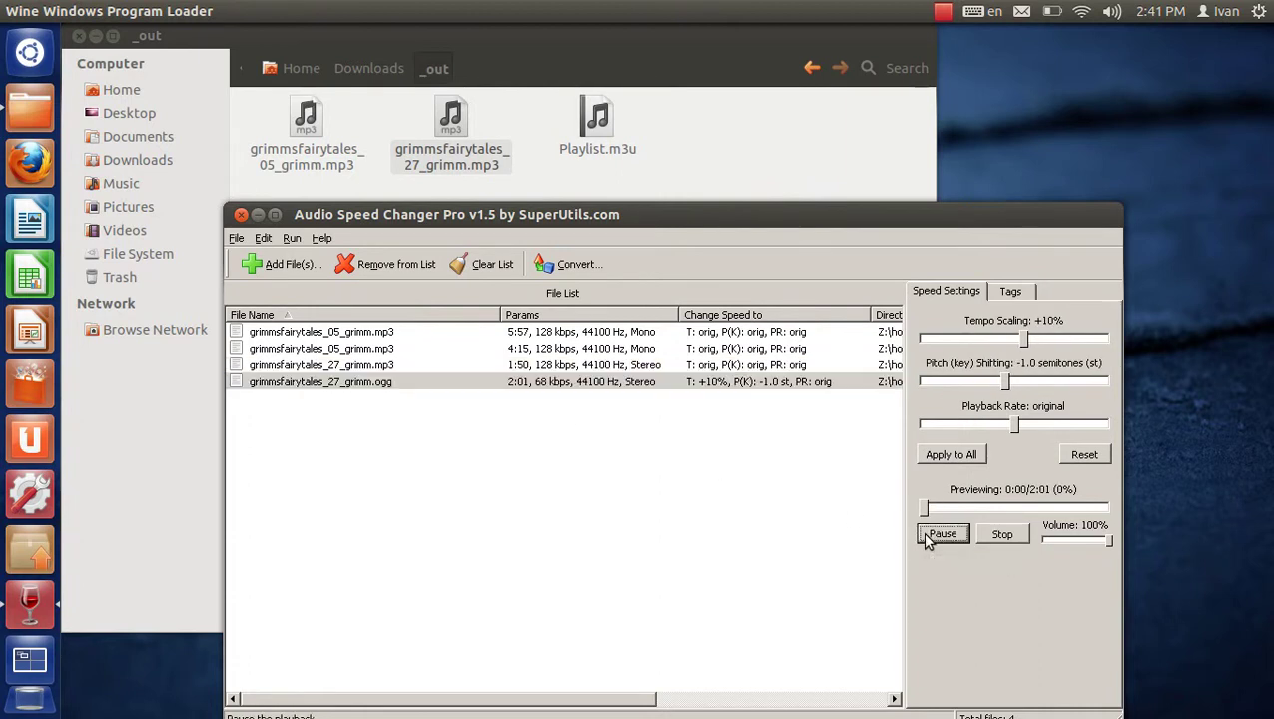
click(1091, 455)
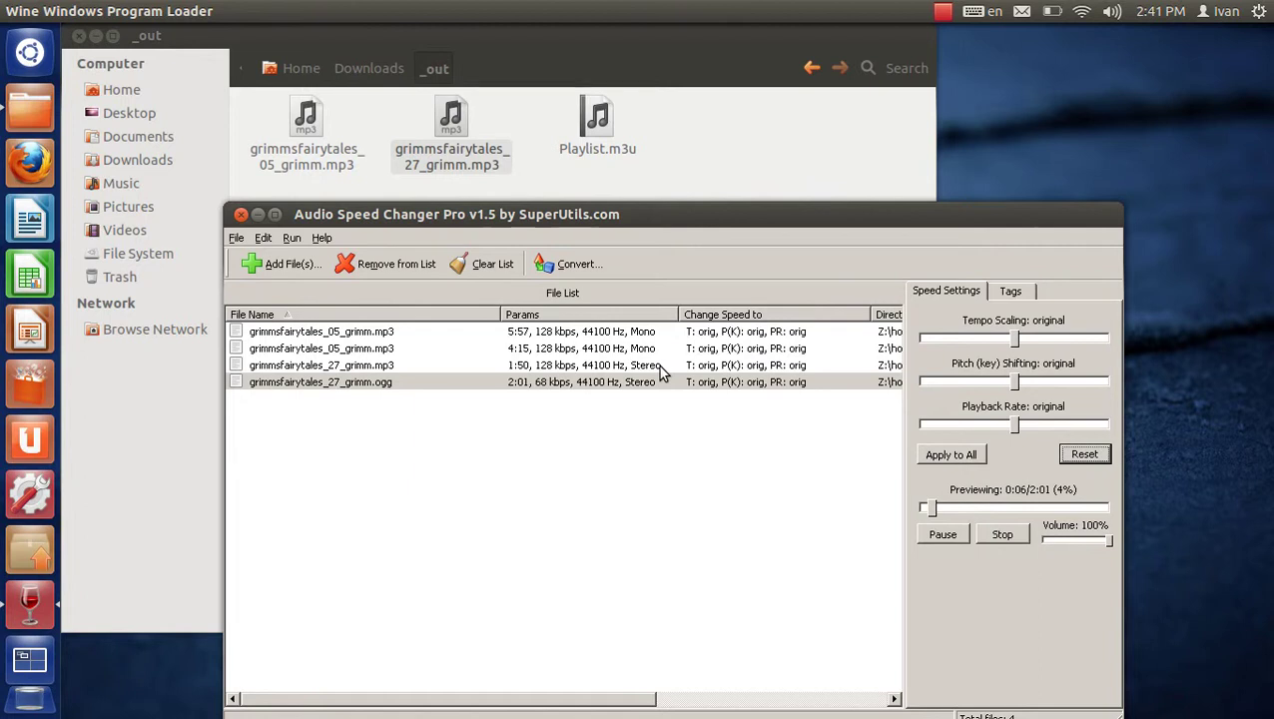
click(579, 365)
click(960, 537)
Clear the file list and add only the original grimmsfairytales_05_grimm.mp3 from the Downloads folder.
drag(667, 239, 659, 141)
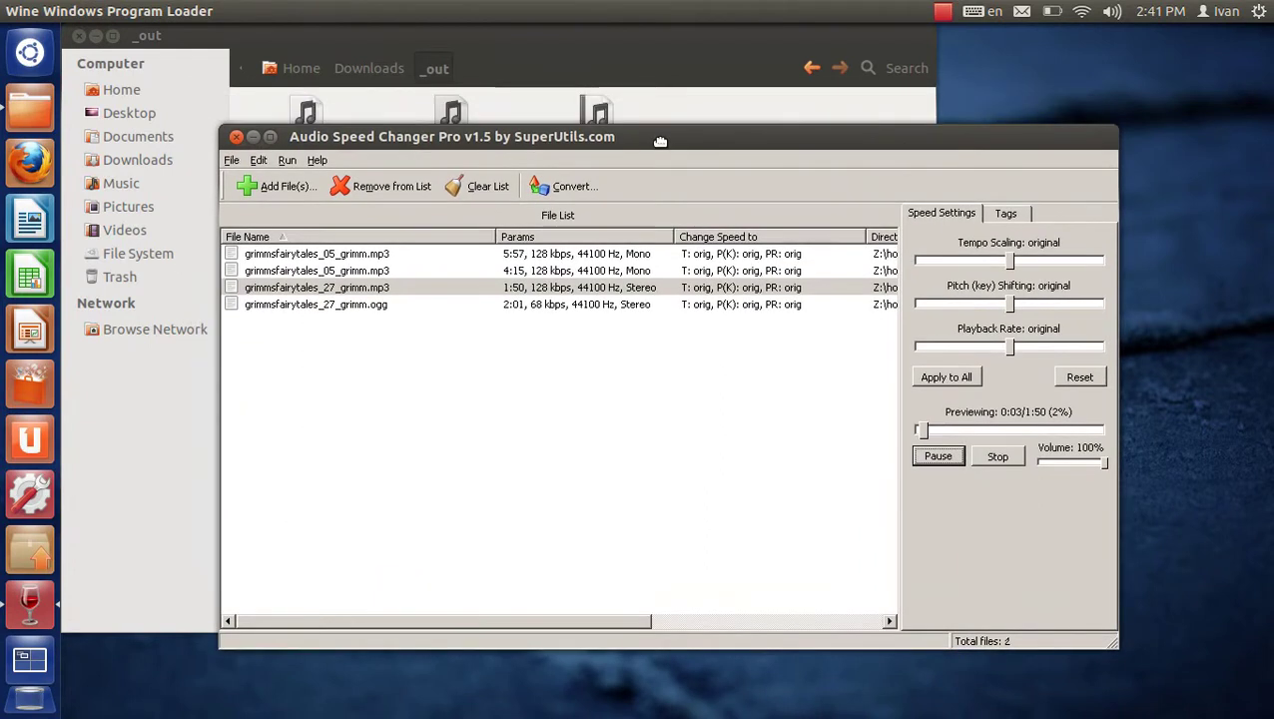
click(363, 69)
click(954, 183)
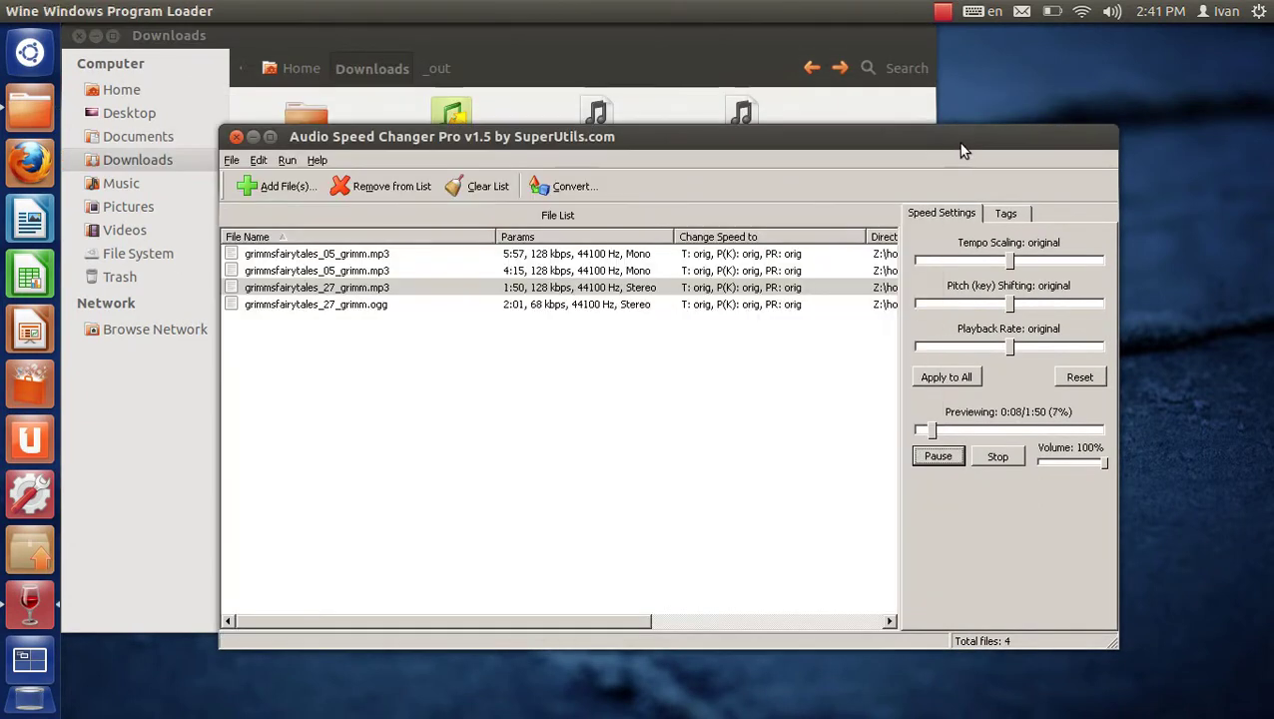
click(493, 179)
drag(484, 137, 533, 214)
drag(741, 162, 1009, 518)
drag(978, 216, 830, 62)
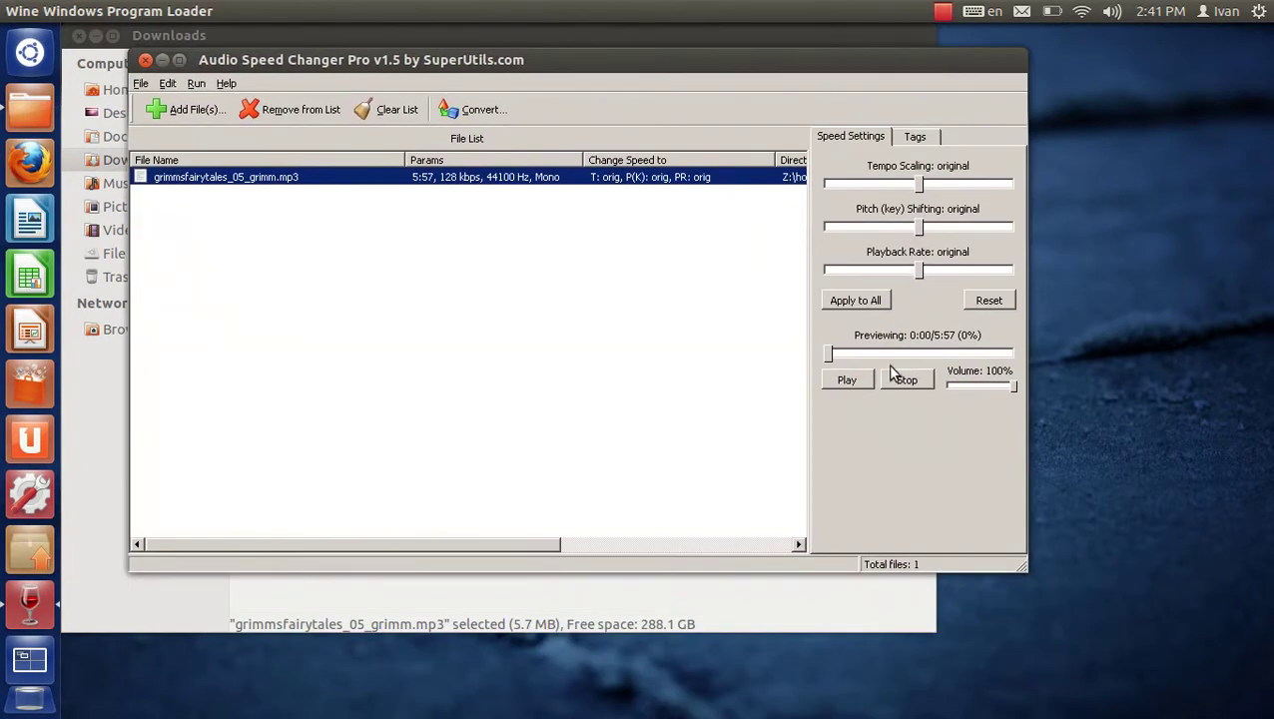
Preview grimmsfairytales_05_grimm.mp3 while setting its pitch shift to +1.5 semitones.
click(854, 380)
drag(917, 229, 933, 228)
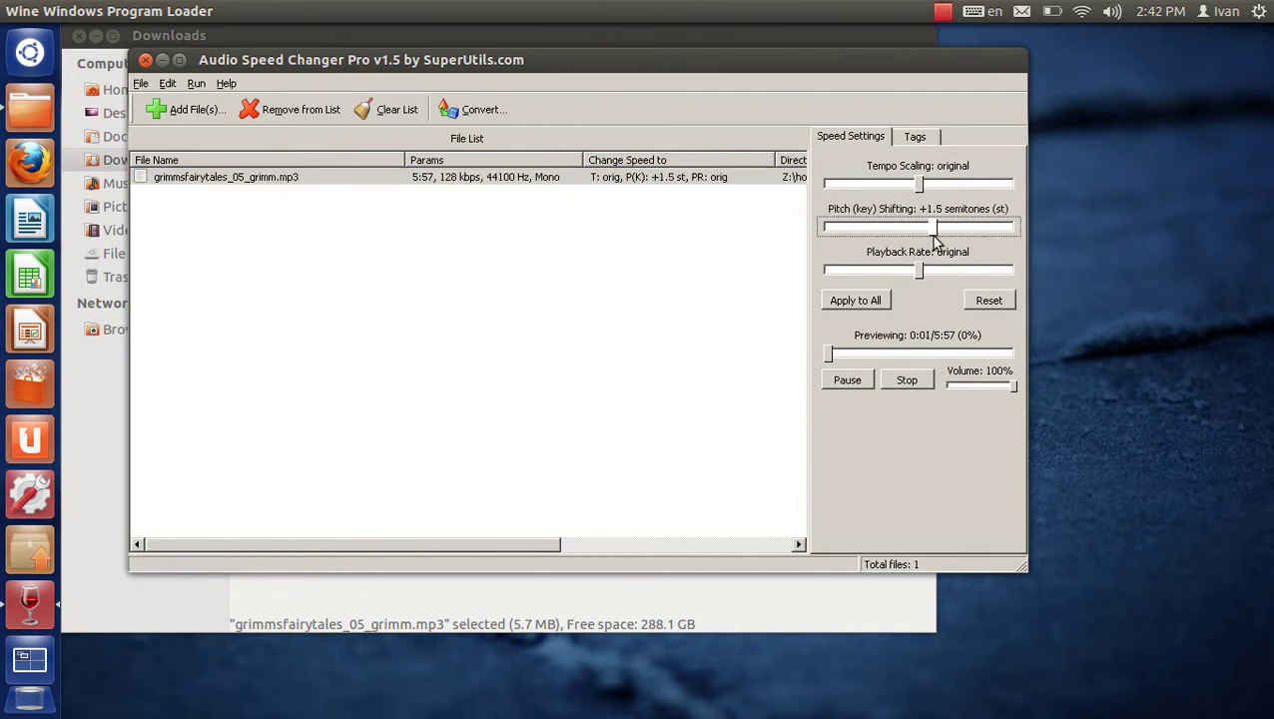
click(860, 380)
click(469, 108)
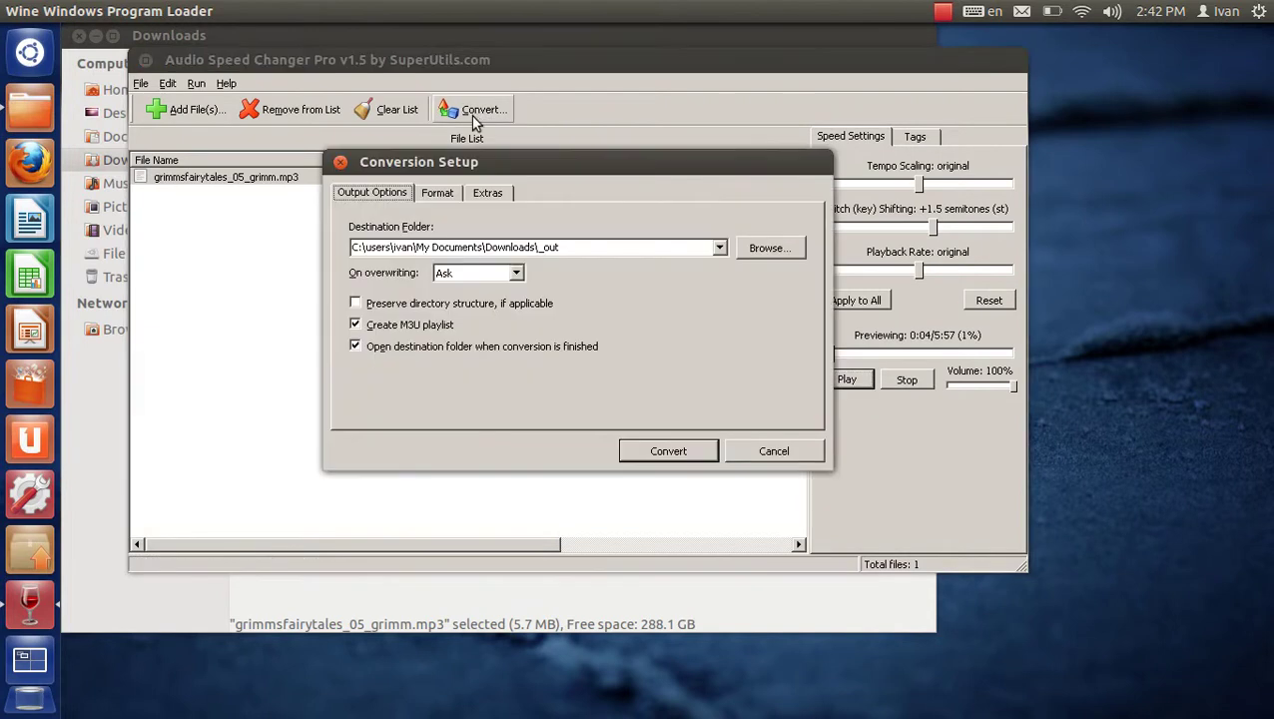
click(597, 249)
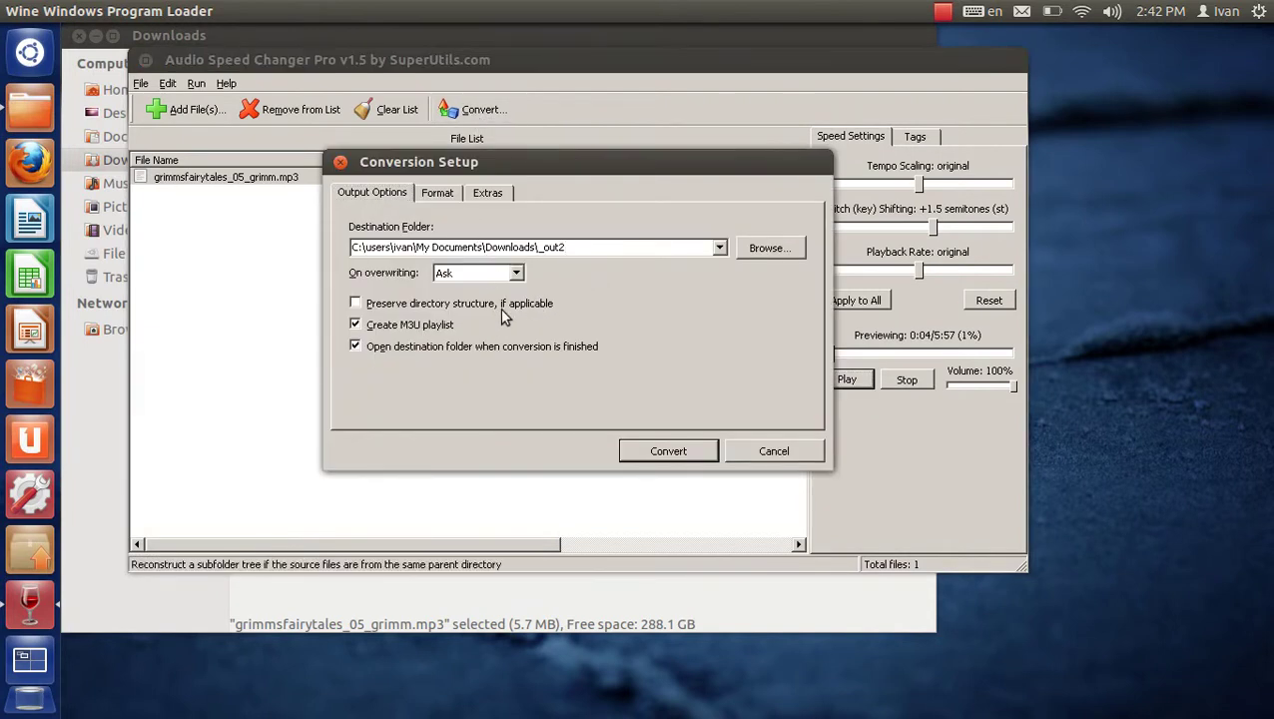
text(2)
click(429, 326)
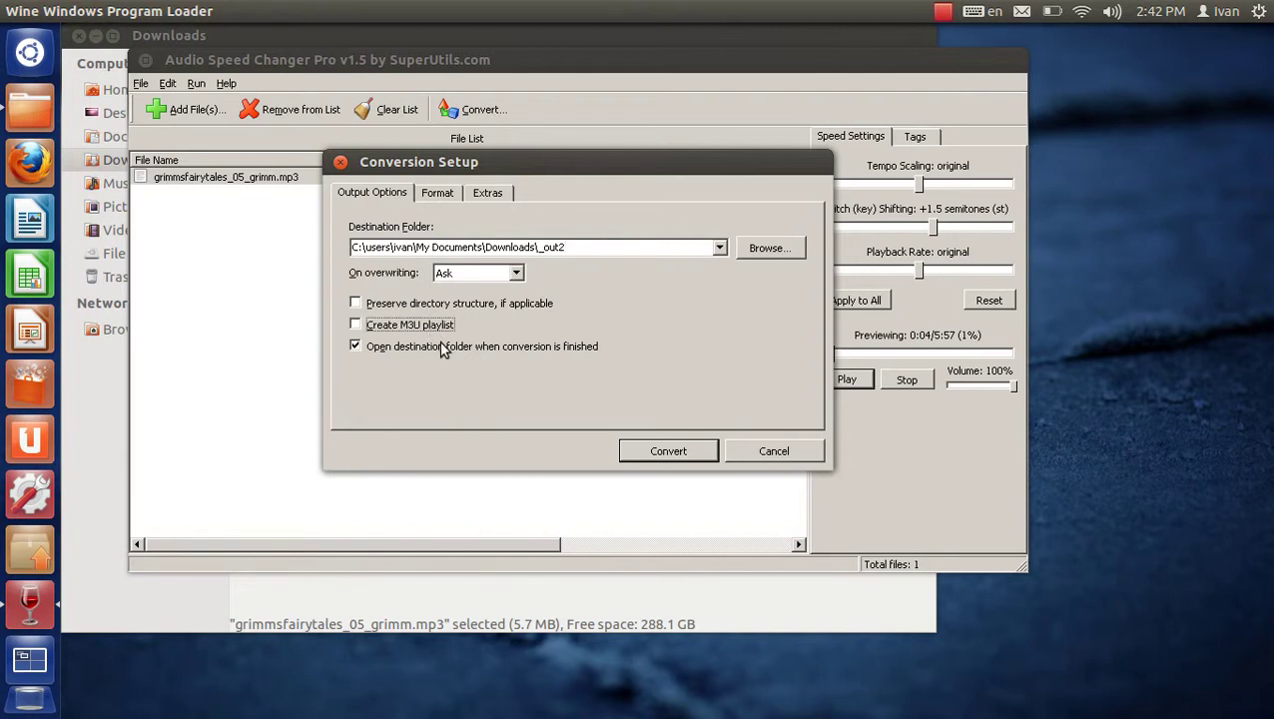
click(441, 345)
click(445, 194)
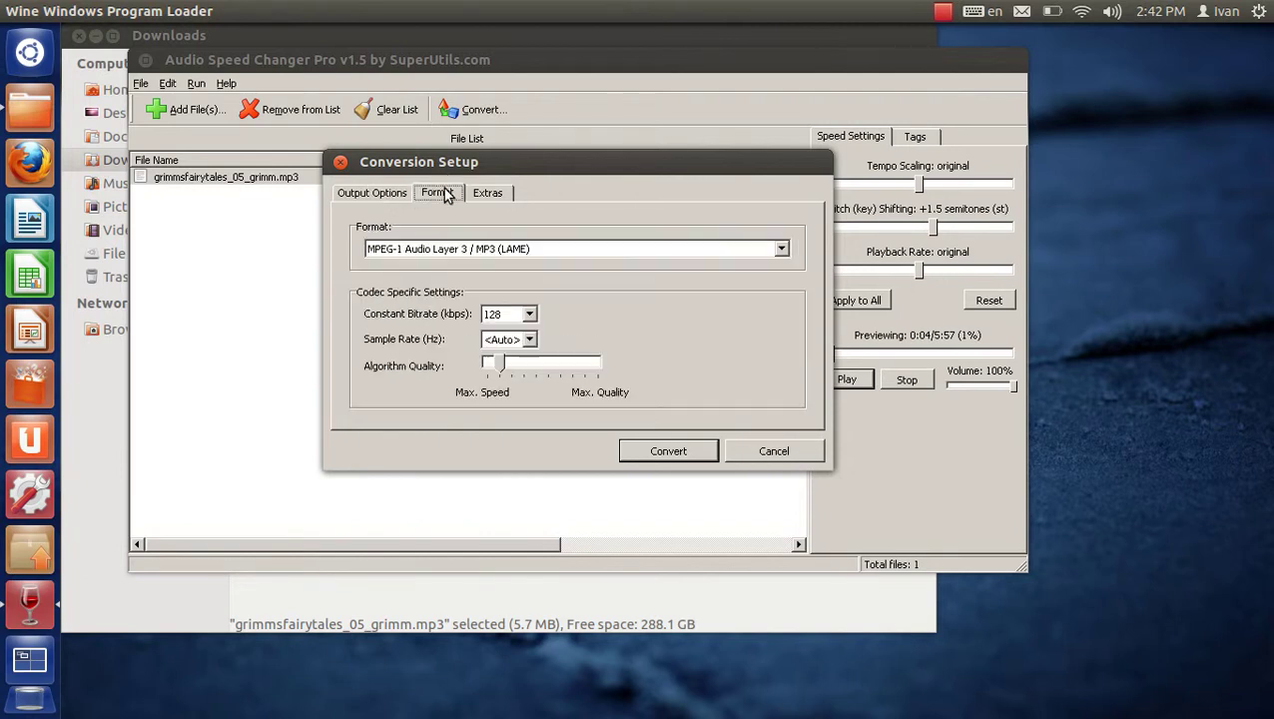
click(472, 250)
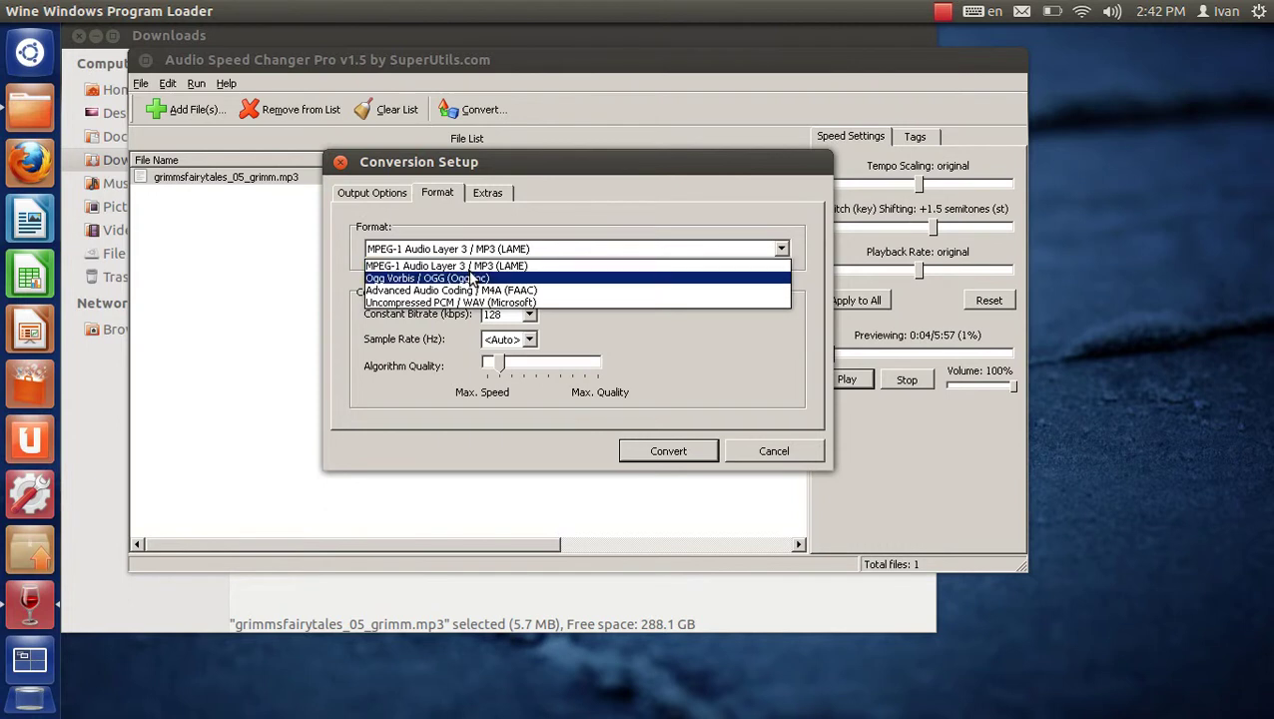
click(471, 277)
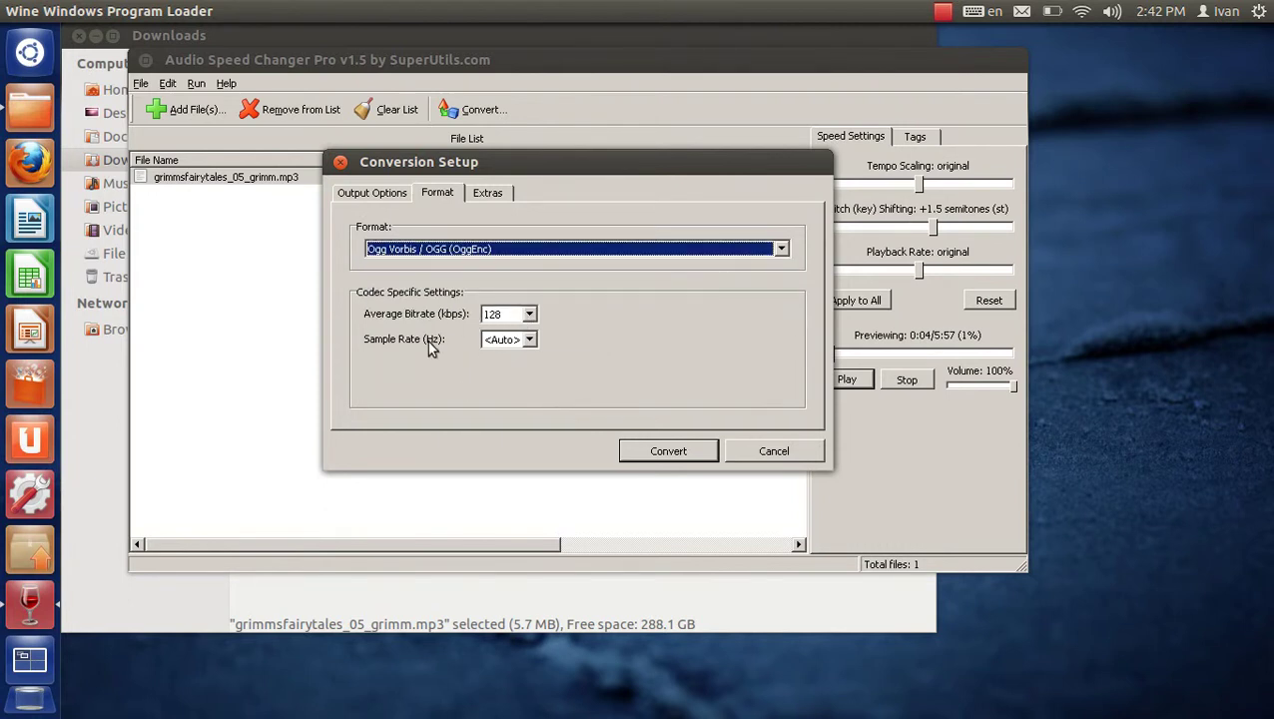
drag(447, 164, 414, 249)
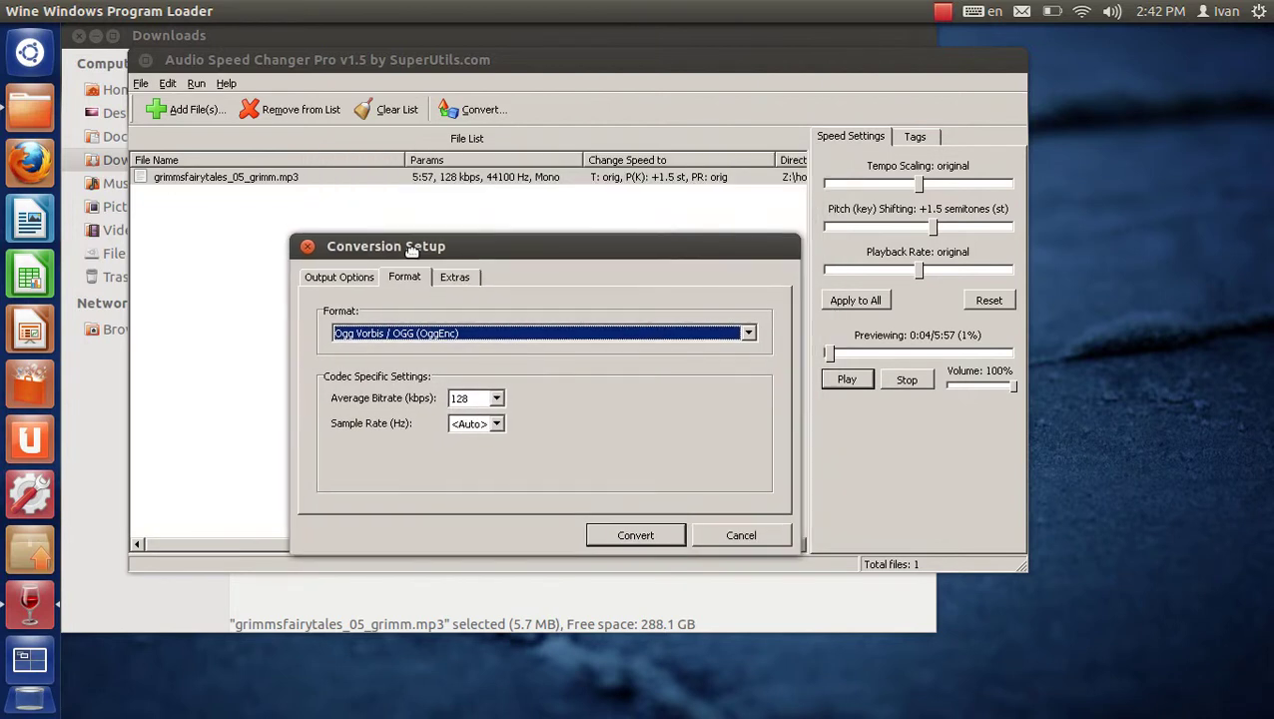
click(455, 280)
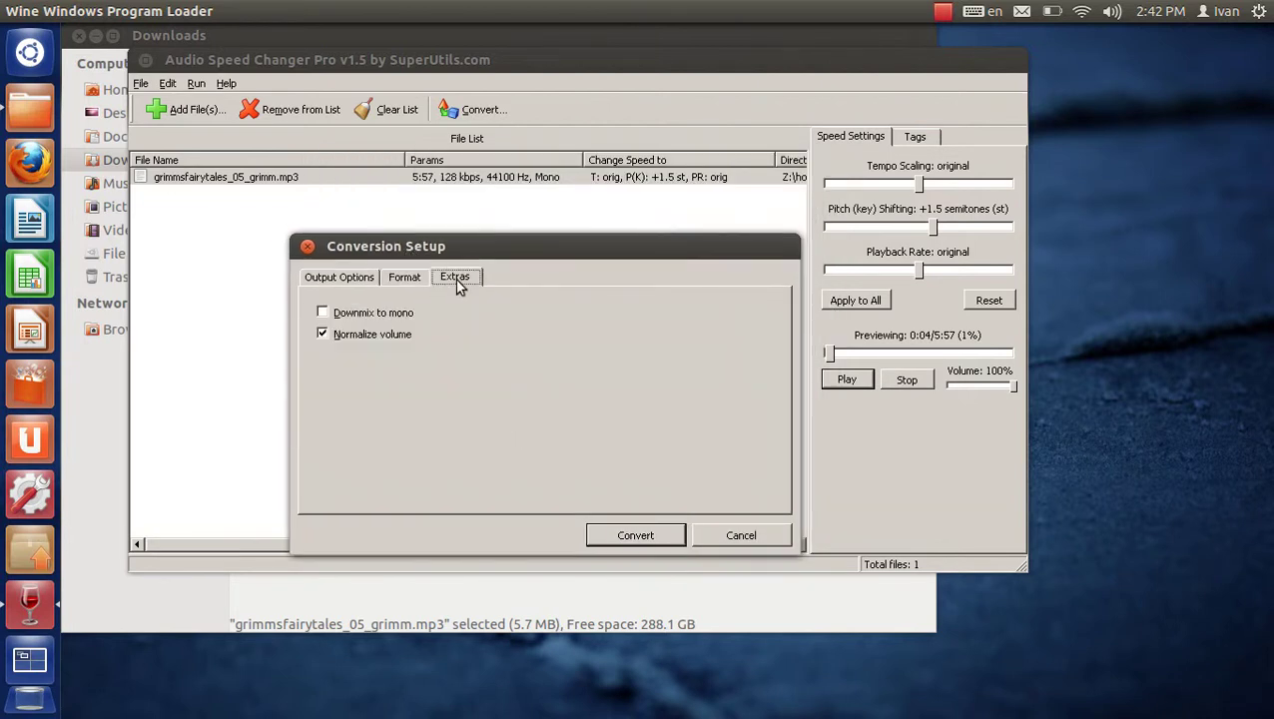
click(385, 313)
click(363, 337)
click(364, 312)
click(740, 535)
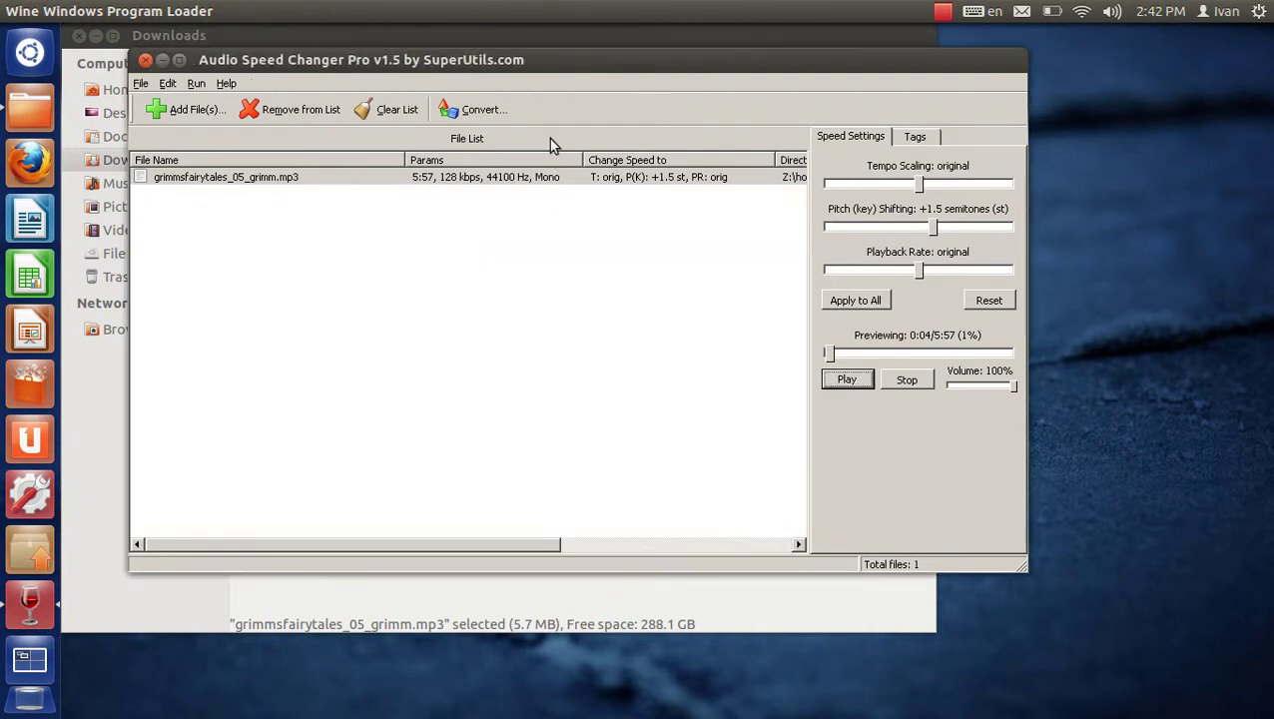
Add grimmsfairytales_27_grimm.ogg from the Downloads folder to the file list and remove grimmsfairytales_05_grimm.mp3.
drag(527, 59, 675, 648)
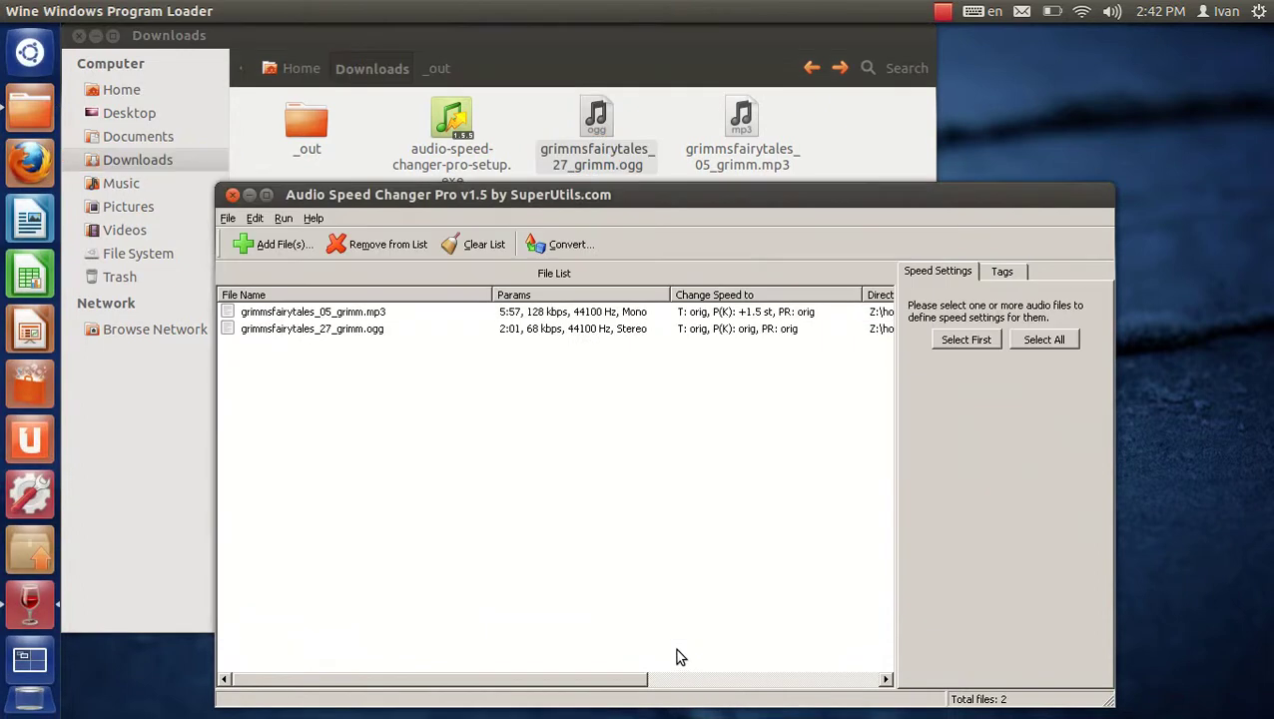
click(600, 328)
click(599, 313)
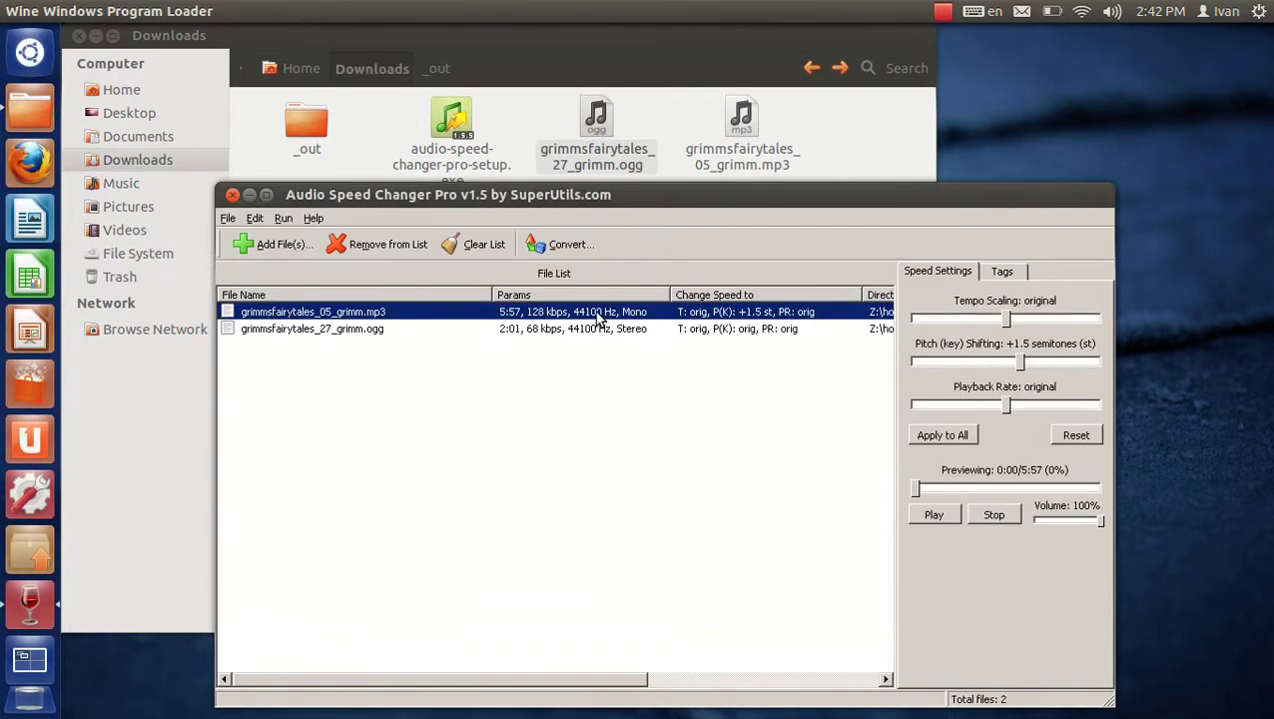
click(417, 247)
Open the conversion setup and disable M3U playlist creation and opening of the destination folder after conversion.
click(536, 251)
click(531, 459)
click(529, 481)
Set the output format to Ogg Vorbis / OGG (OggEnc) with an average bitrate of 96 kbps.
click(524, 327)
click(527, 383)
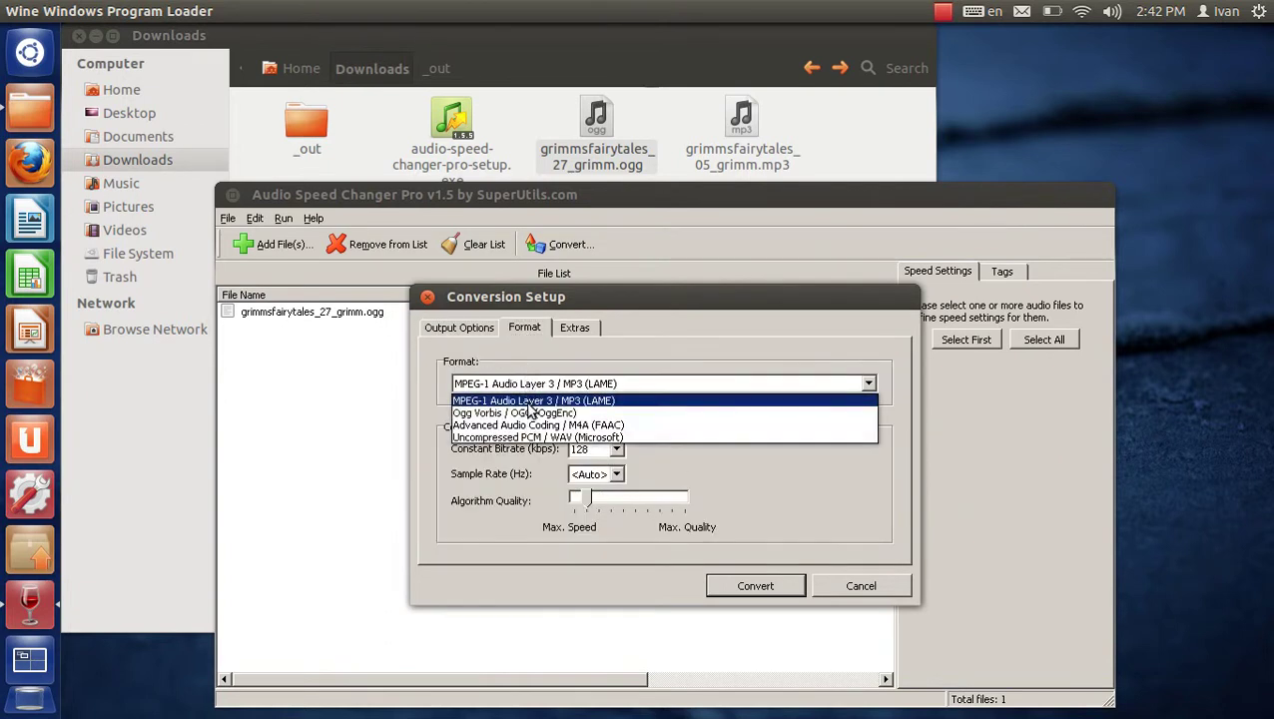
click(526, 411)
click(562, 330)
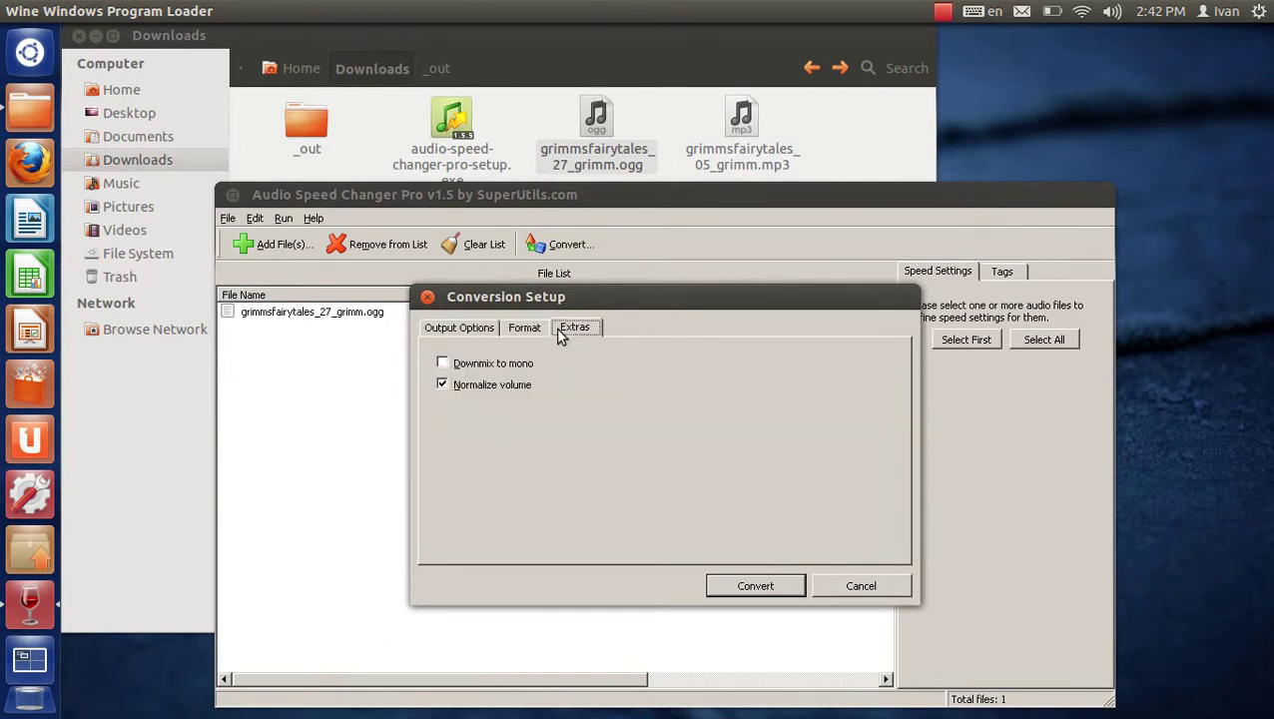
drag(543, 299, 525, 370)
click(518, 403)
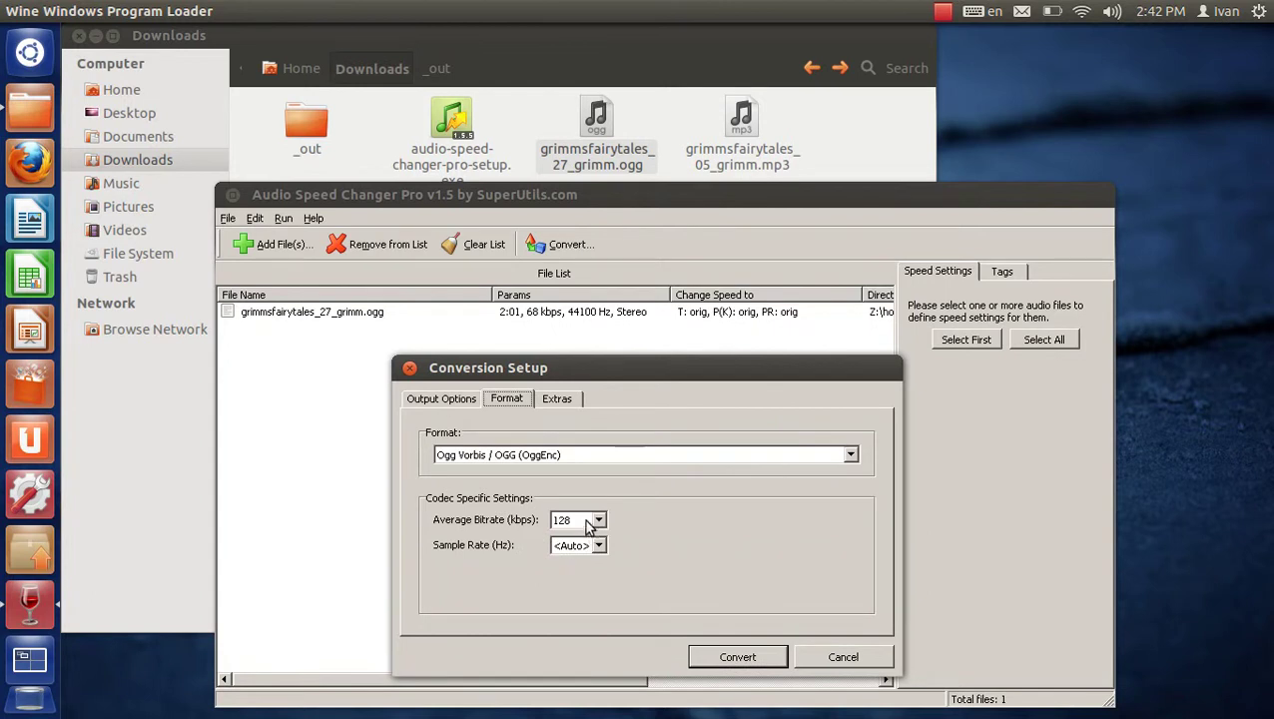
click(598, 519)
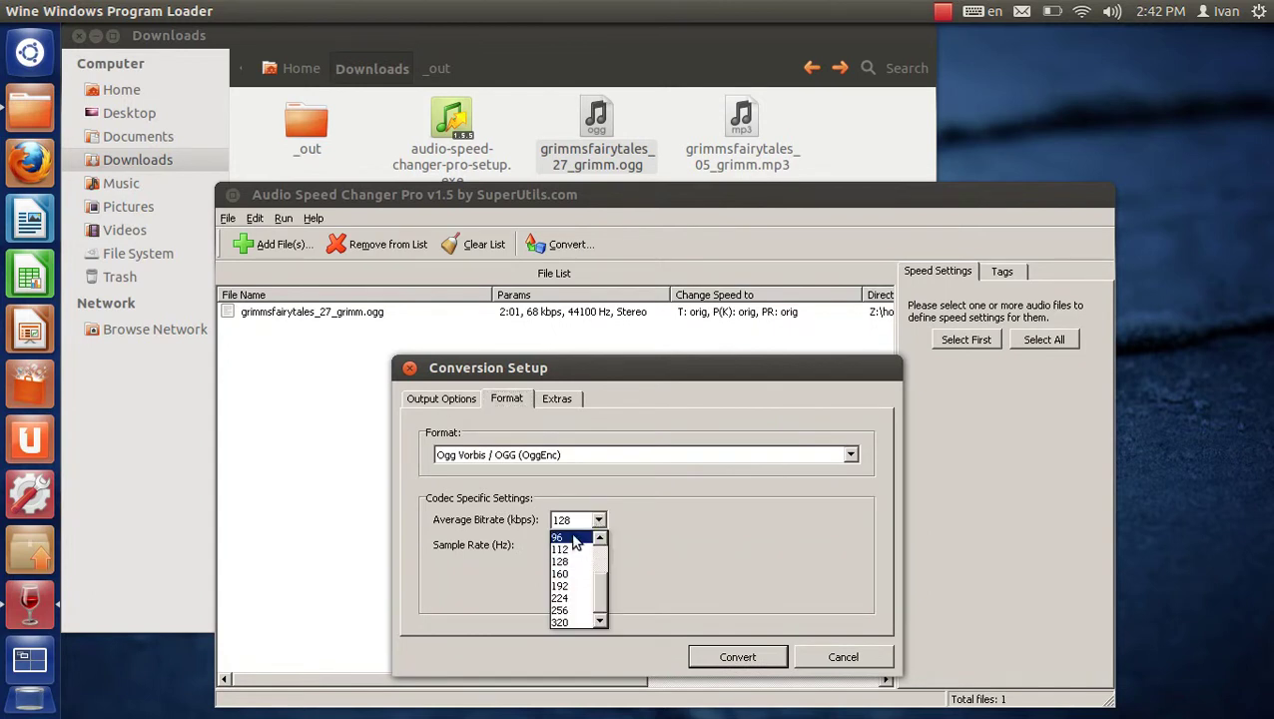
click(577, 549)
Disable volume normalization and enable downmixing to mono for the conversion.
click(556, 398)
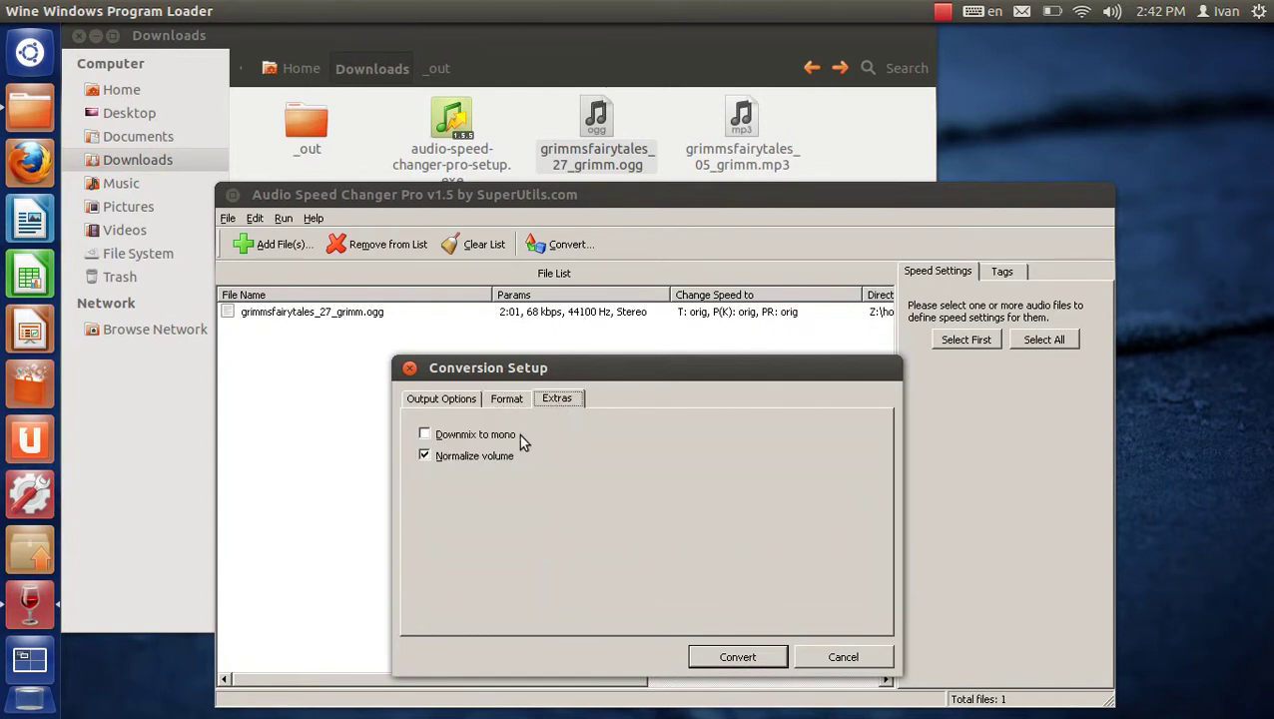
click(489, 461)
click(476, 436)
Change the destination folder to _out2 in Downloads and convert the OGG file, accepting the evaluation notice.
click(469, 400)
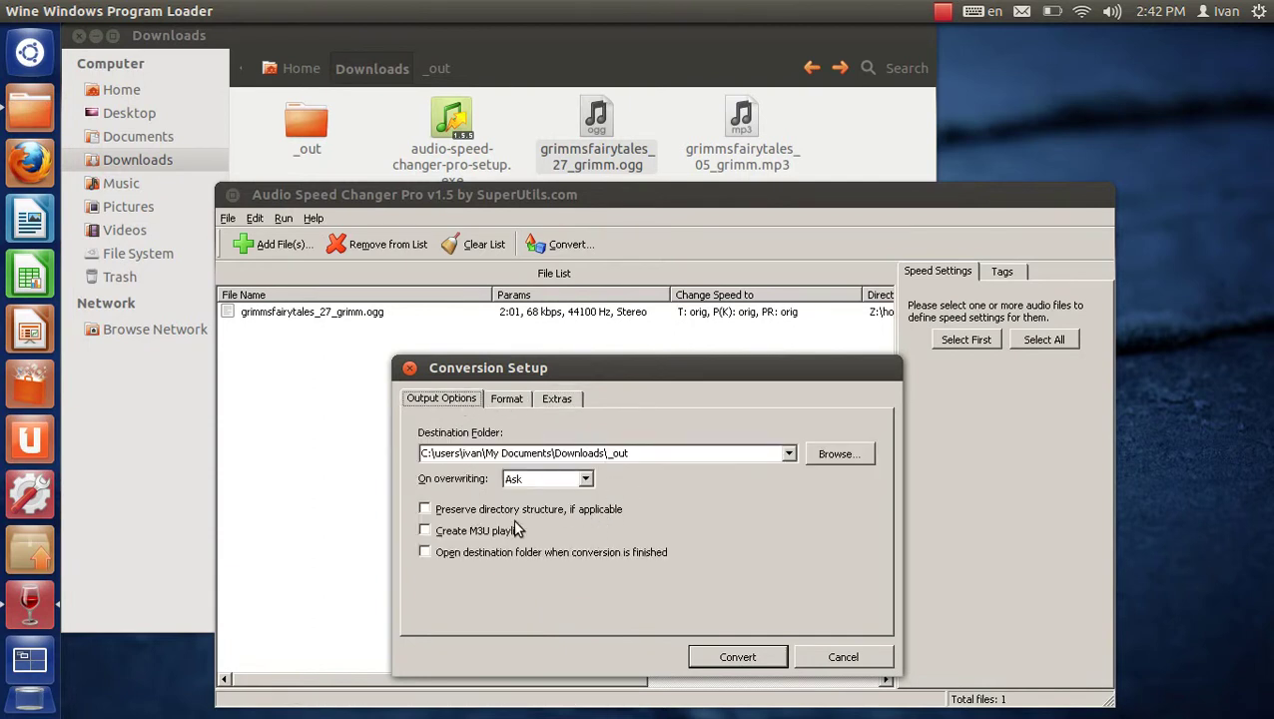
click(655, 457)
click(659, 455)
text(2)
click(755, 663)
click(540, 585)
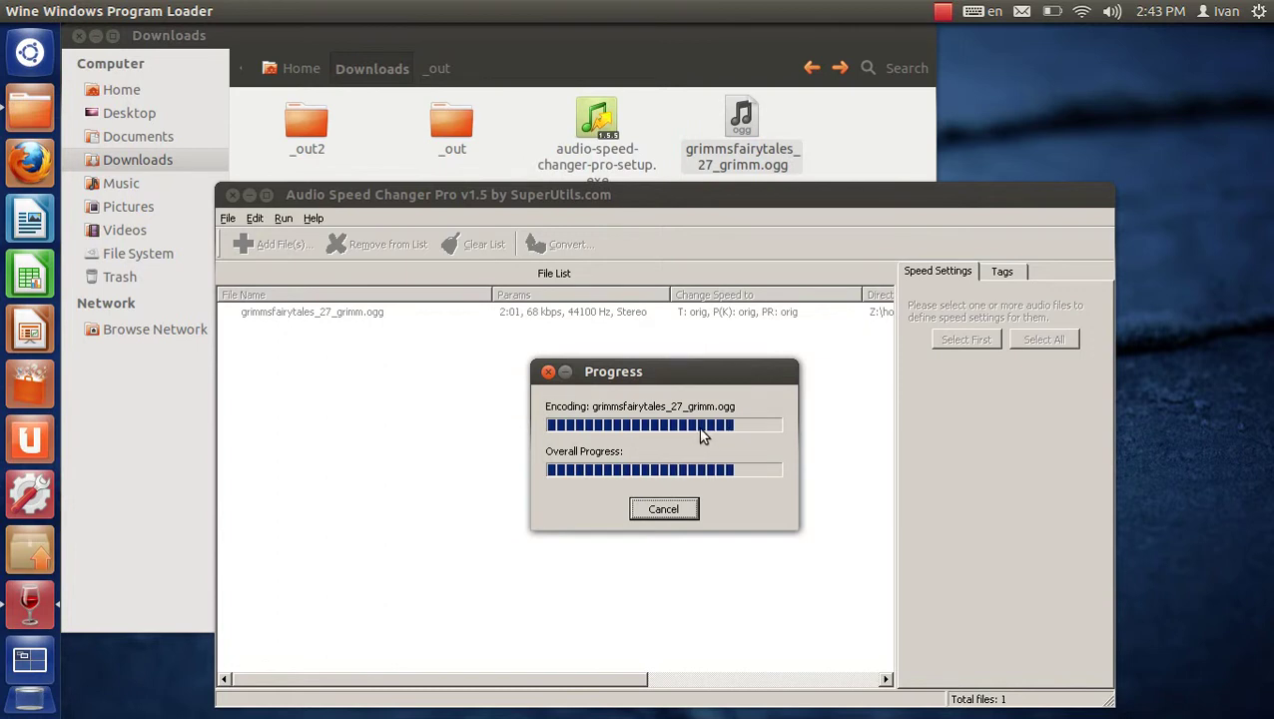
click(683, 401)
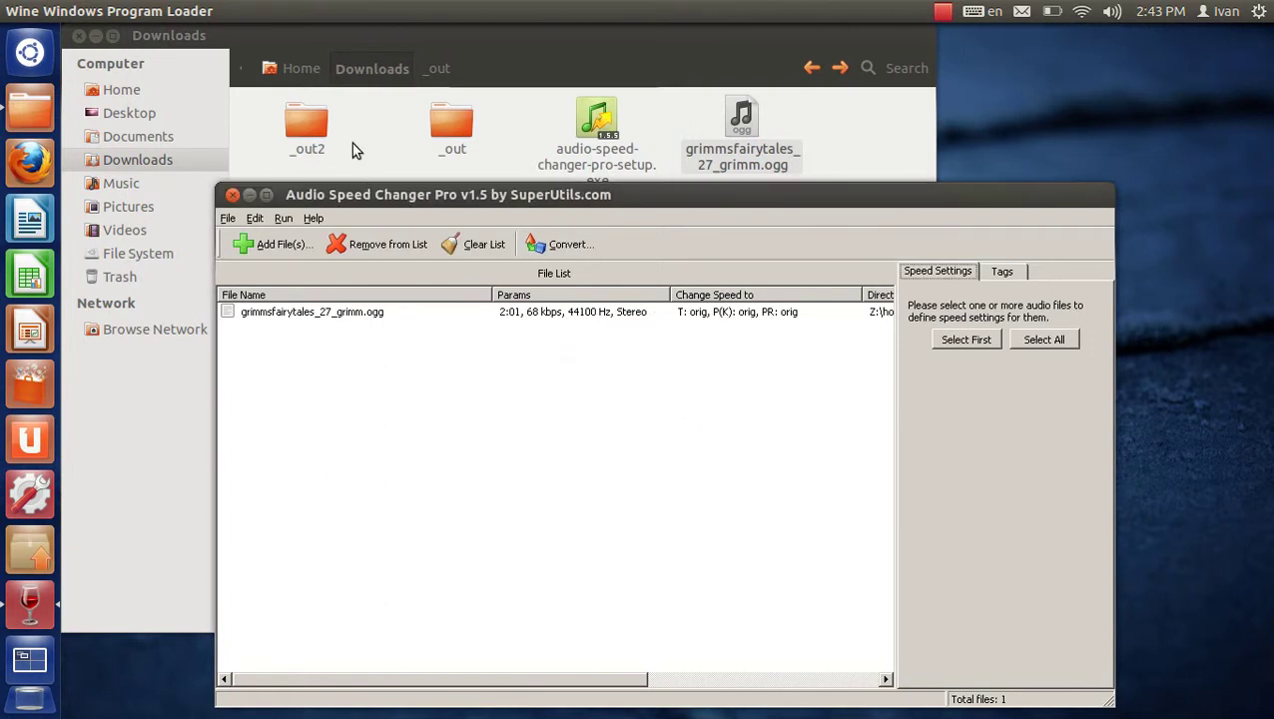
Add the converted OGG to the speed changer's list from the _out2 folder, moving the window clear of it.
click(317, 136)
drag(316, 136, 562, 652)
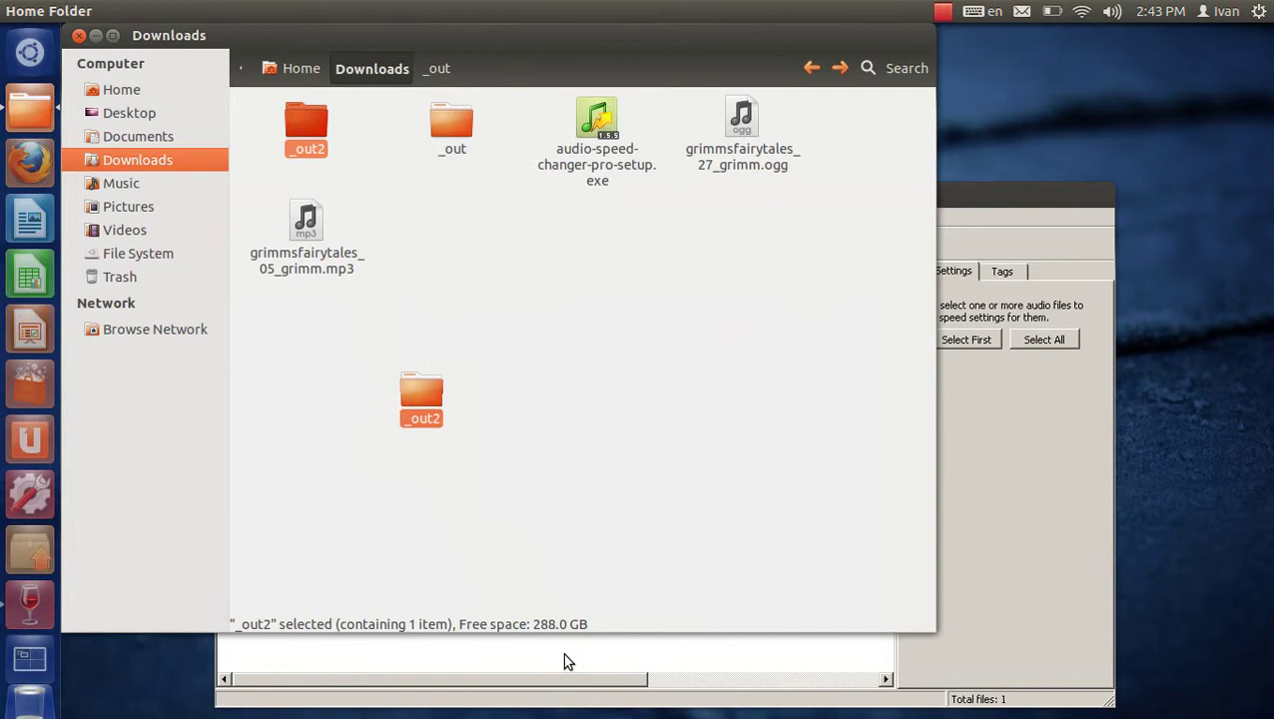
click(566, 651)
drag(404, 194, 490, 57)
click(305, 139)
drag(305, 140, 1028, 357)
click(964, 375)
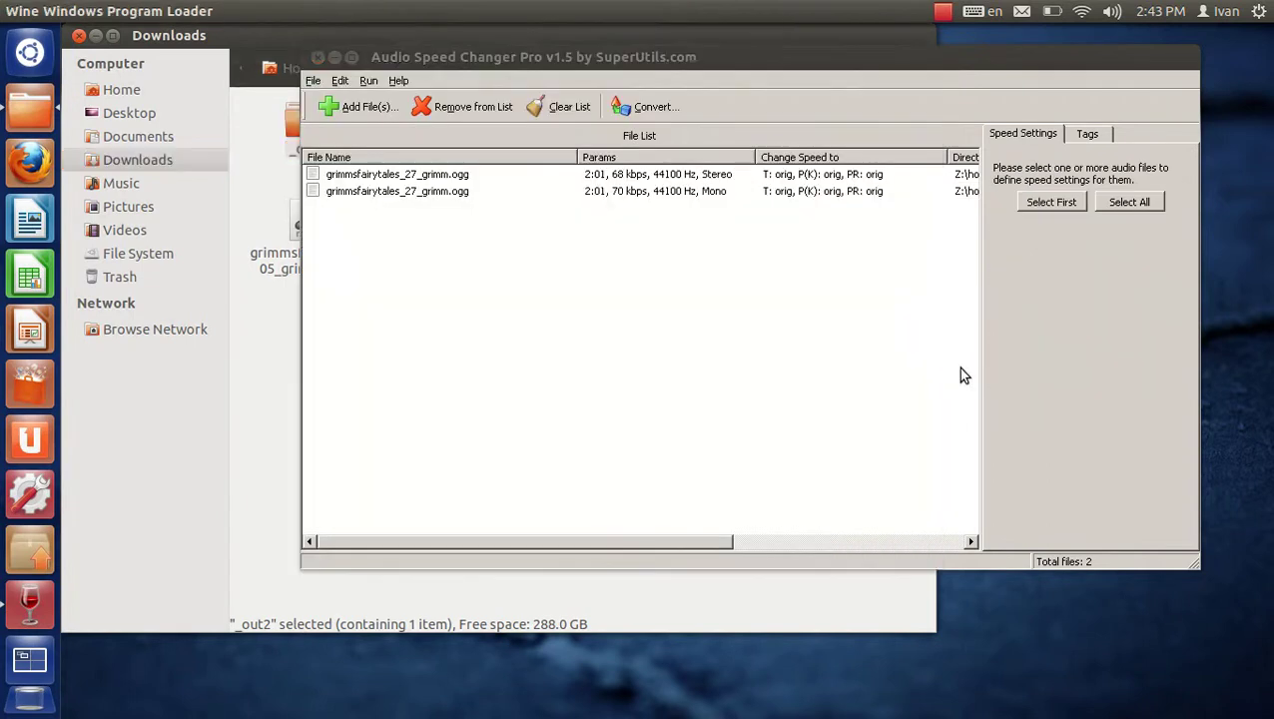
Preview the converted mono OGG and examine its tags.
click(623, 194)
click(1017, 380)
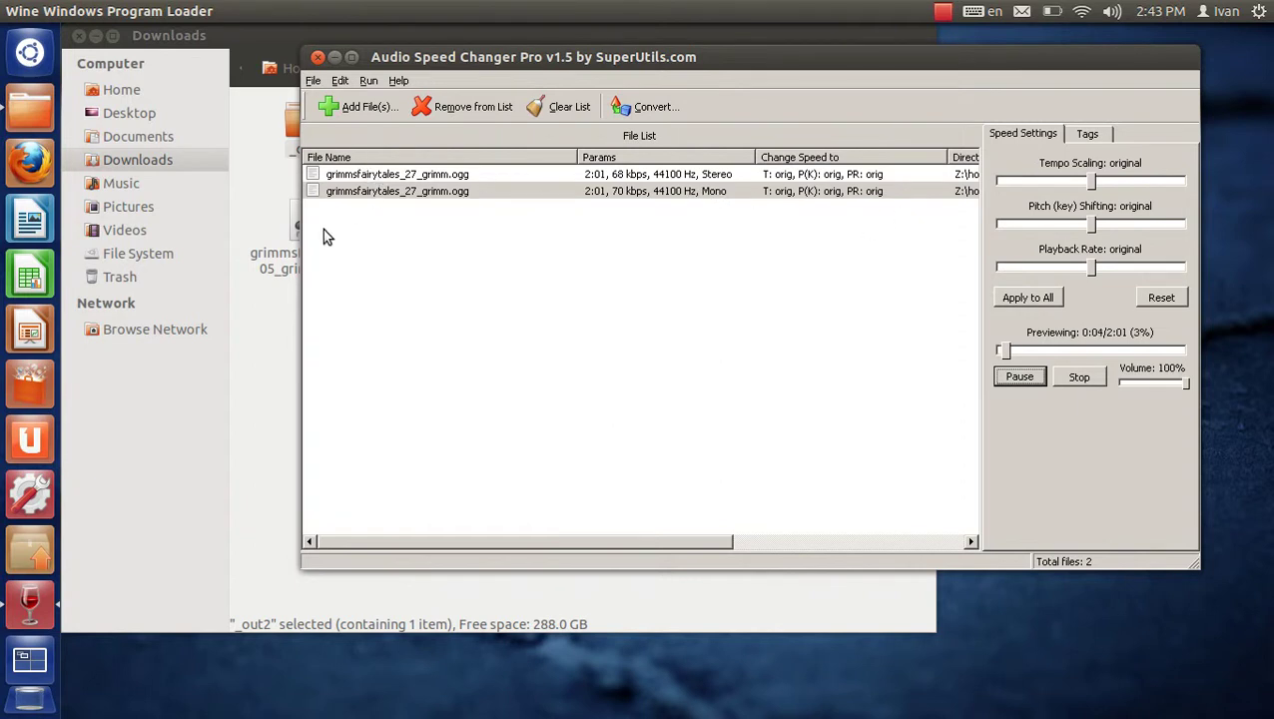
drag(626, 540, 592, 515)
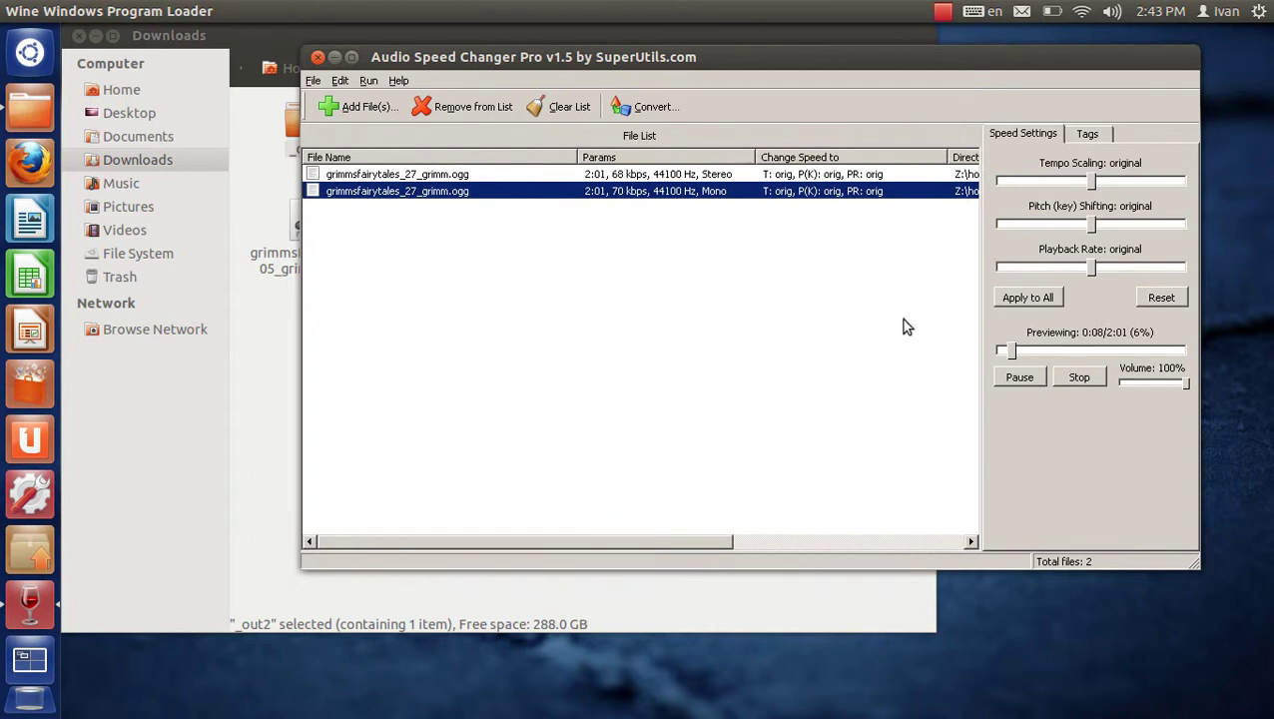
click(1092, 135)
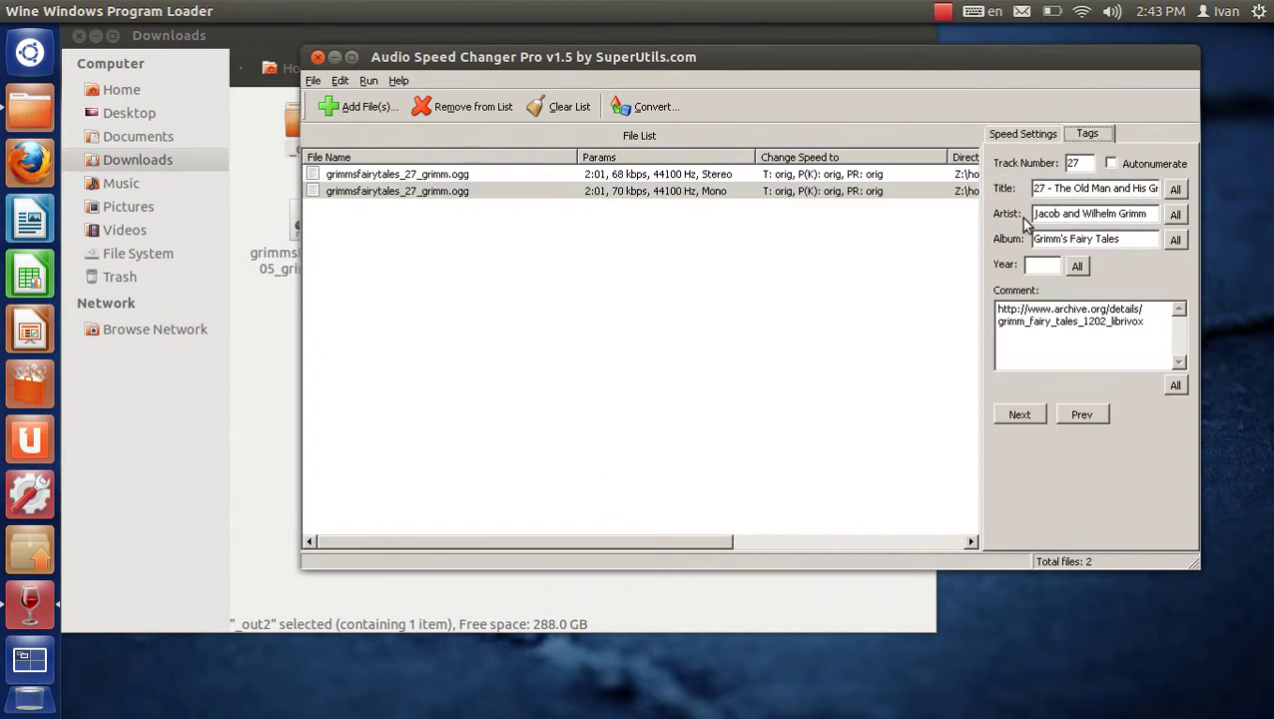
Remove the converted mono OGG from the list and preview the original while setting its pitch shift to +1.0 semitones.
click(503, 114)
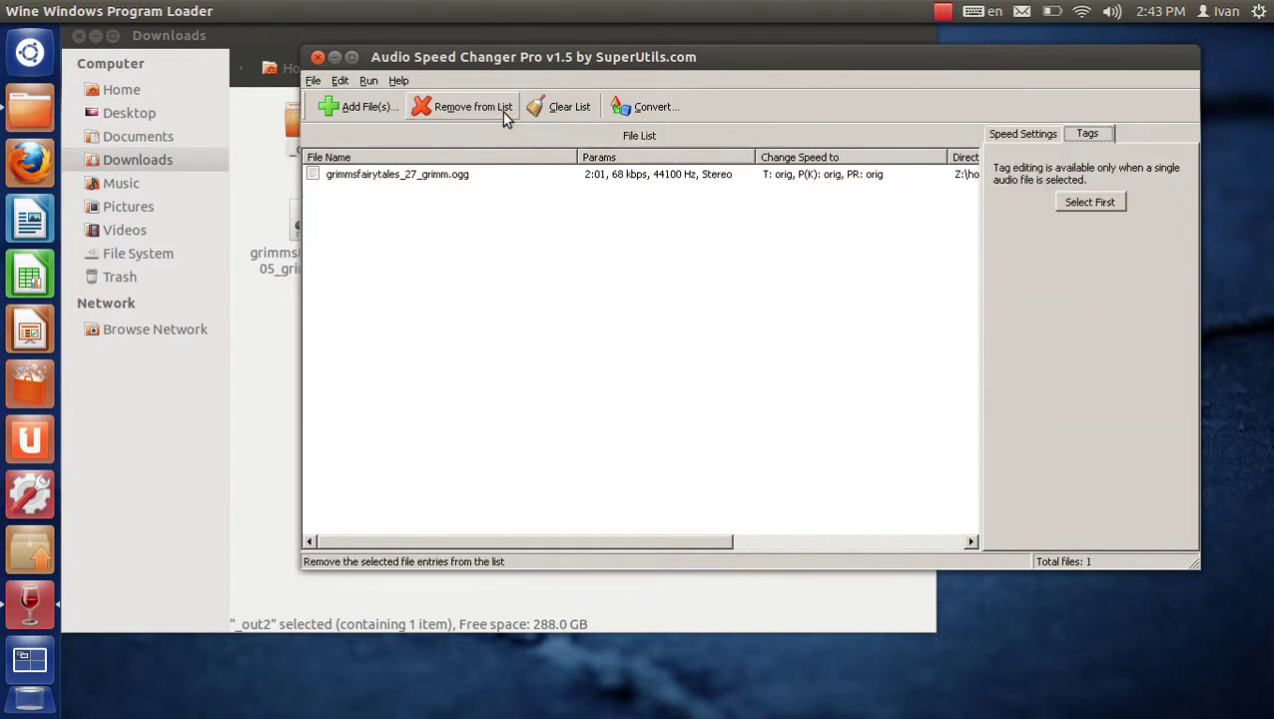
click(469, 175)
click(1018, 135)
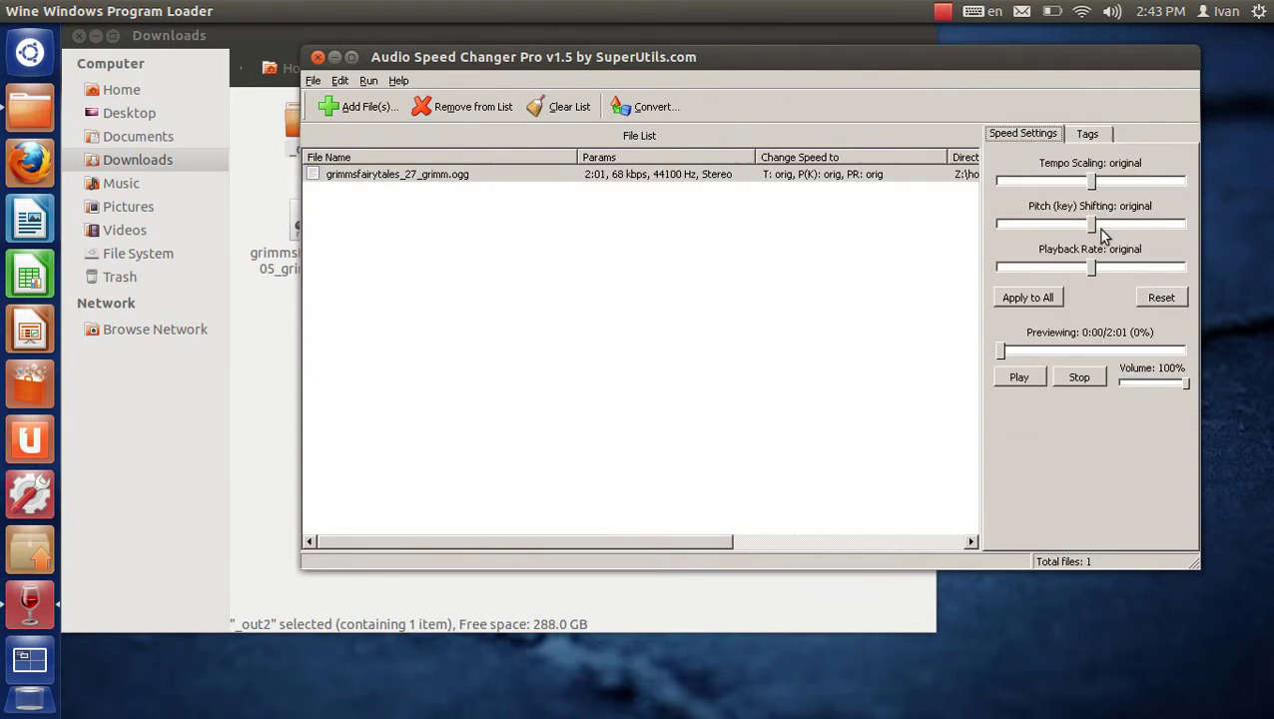
click(1016, 376)
click(1099, 226)
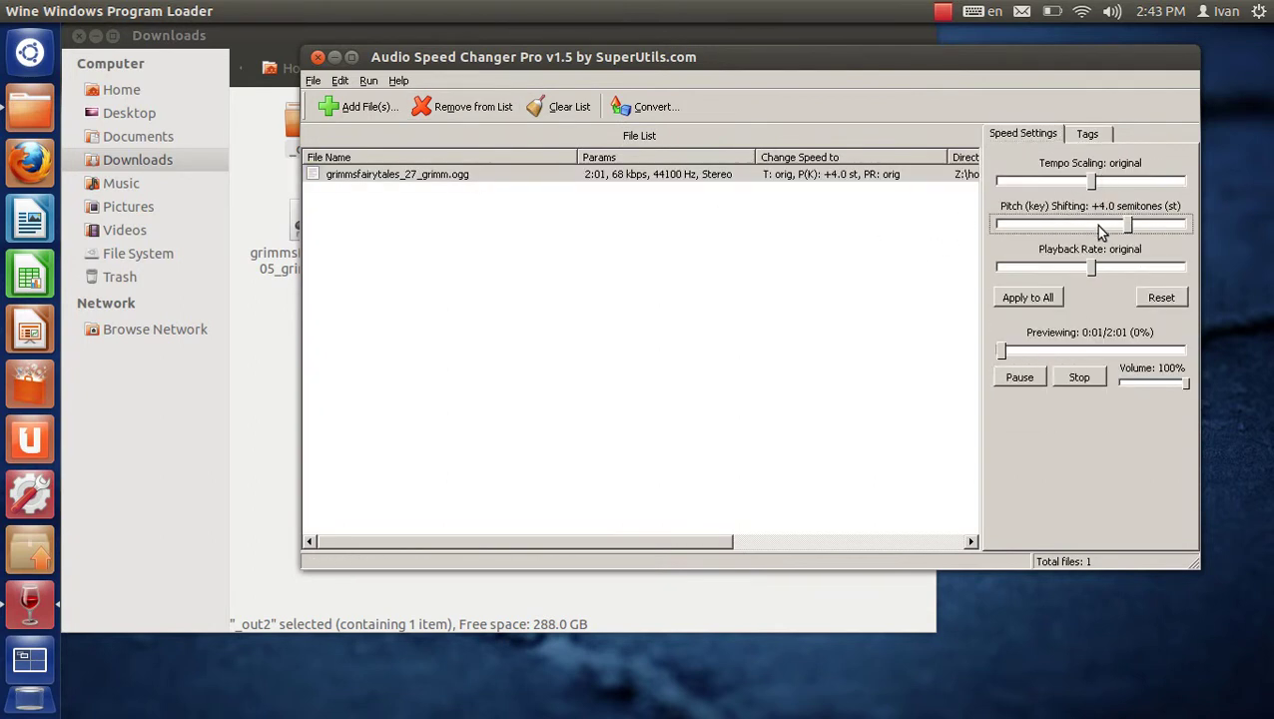
mouse_move(1125, 229)
mouse_down()
mouse_move(1073, 232)
mouse_move(1111, 231)
mouse_up()
drag(1110, 228, 1100, 233)
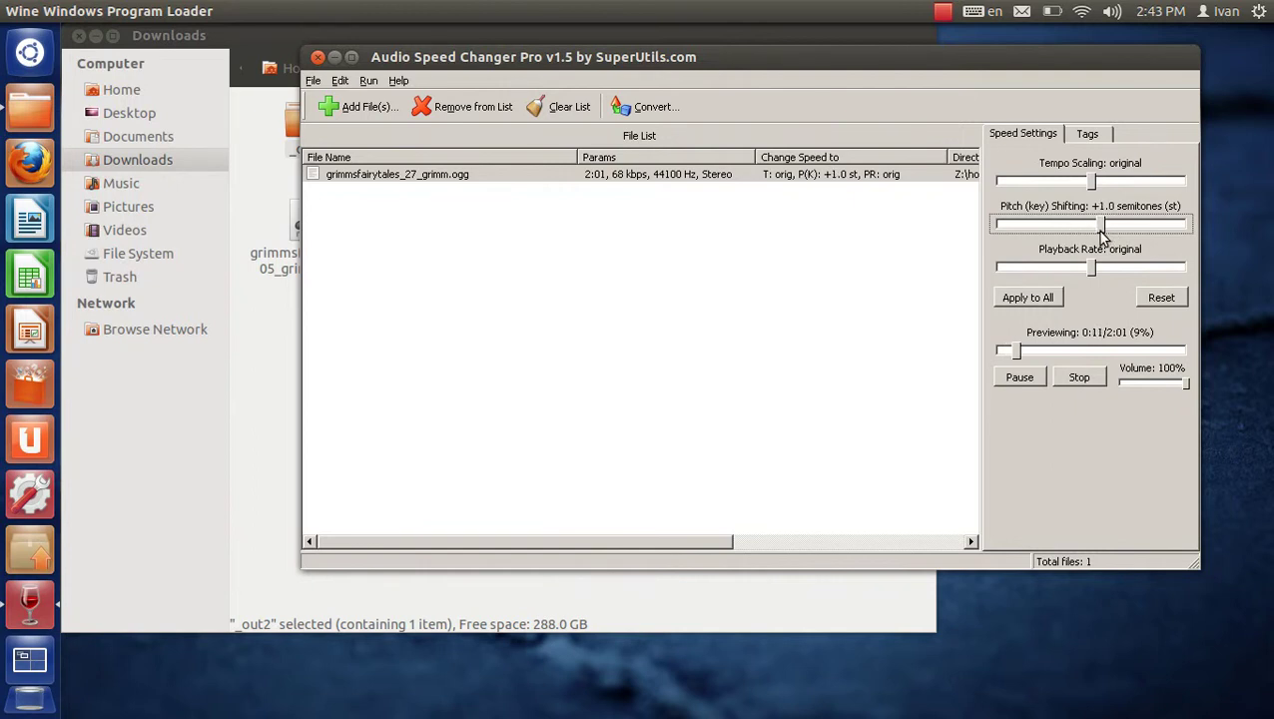
Edit the destination folder path in the conversion setup and set the format to Advanced Audio Coding / M4A (FAAC).
click(644, 107)
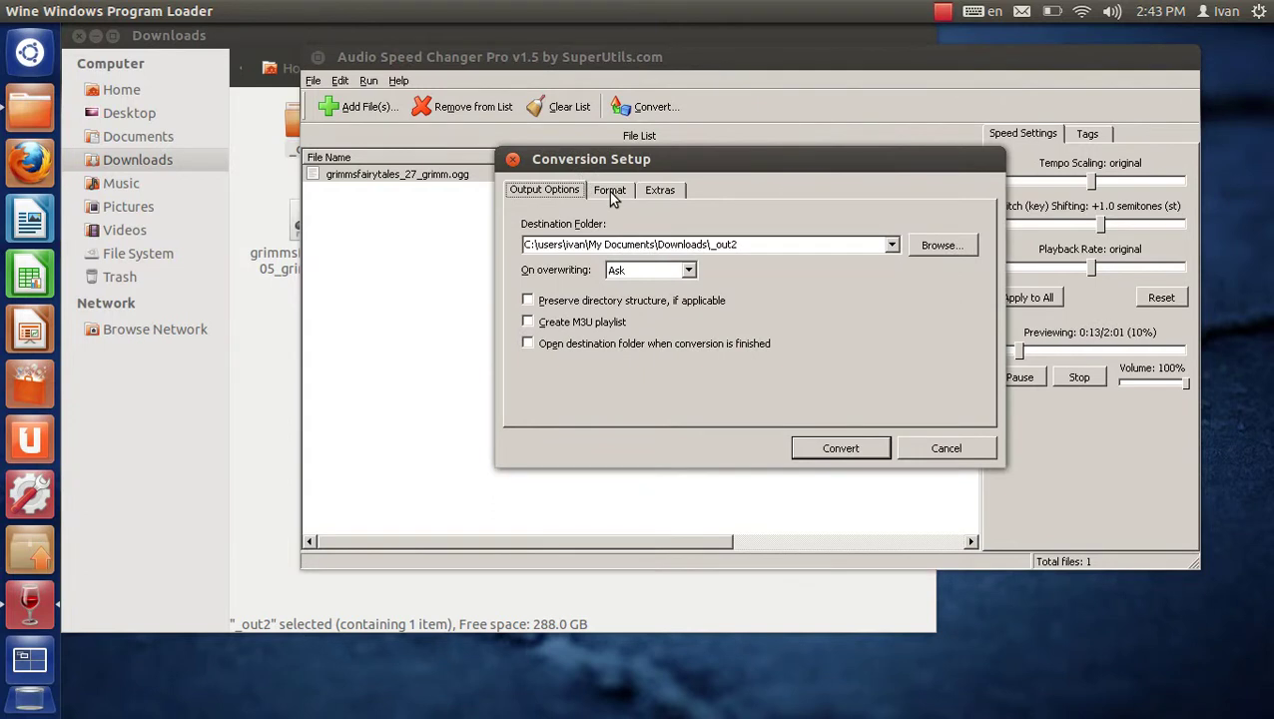
click(769, 244)
click(609, 190)
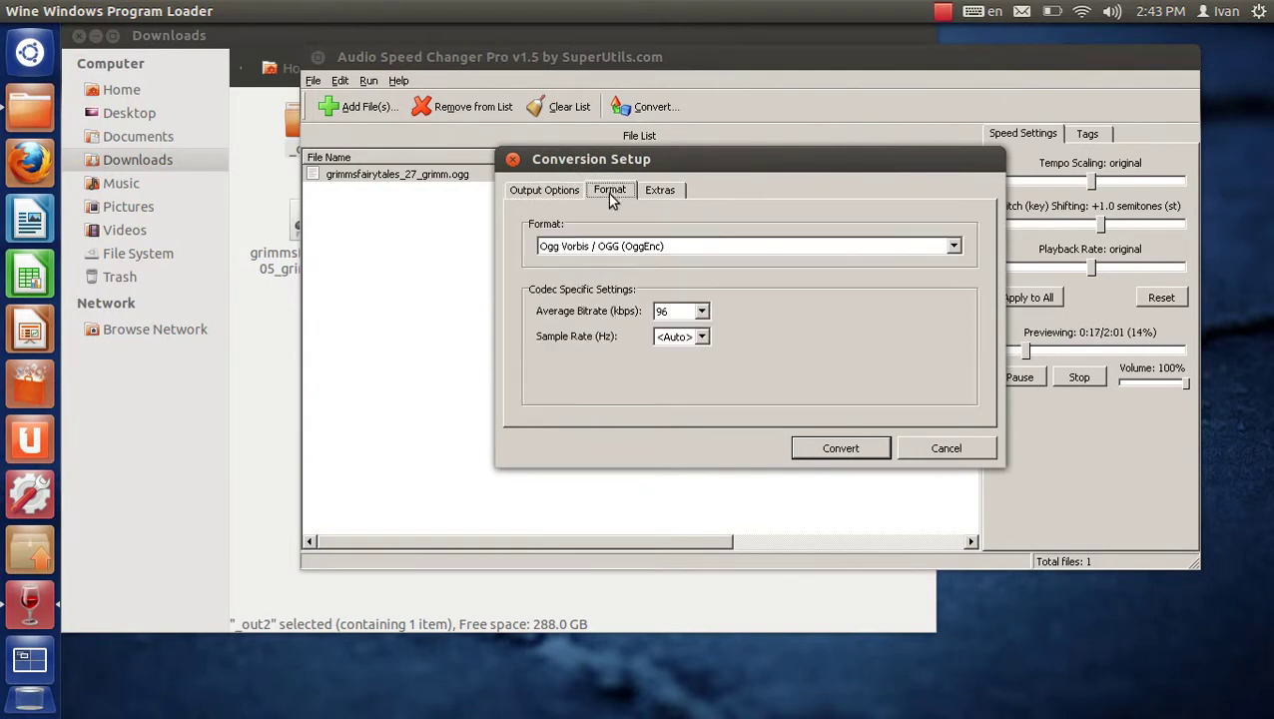
click(656, 250)
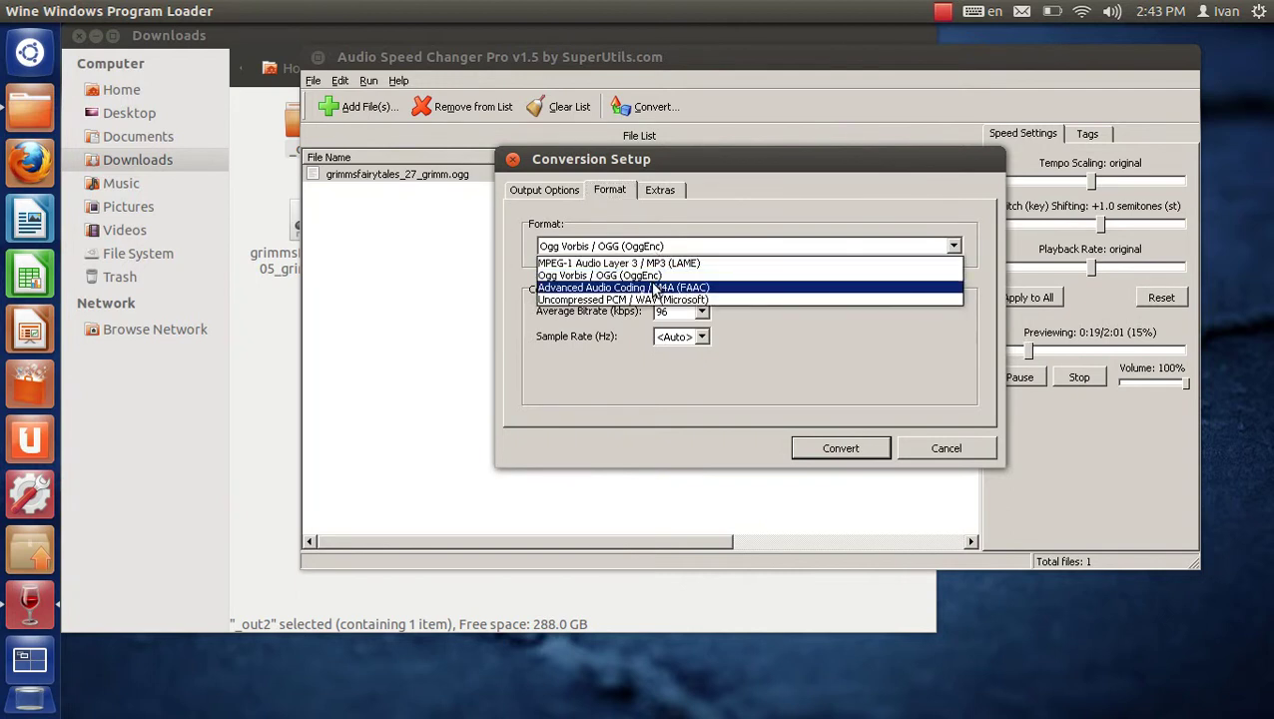
click(653, 287)
Disable downmixing to mono and start converting the pitch-shifted file, accepting the evaluation notice.
click(674, 192)
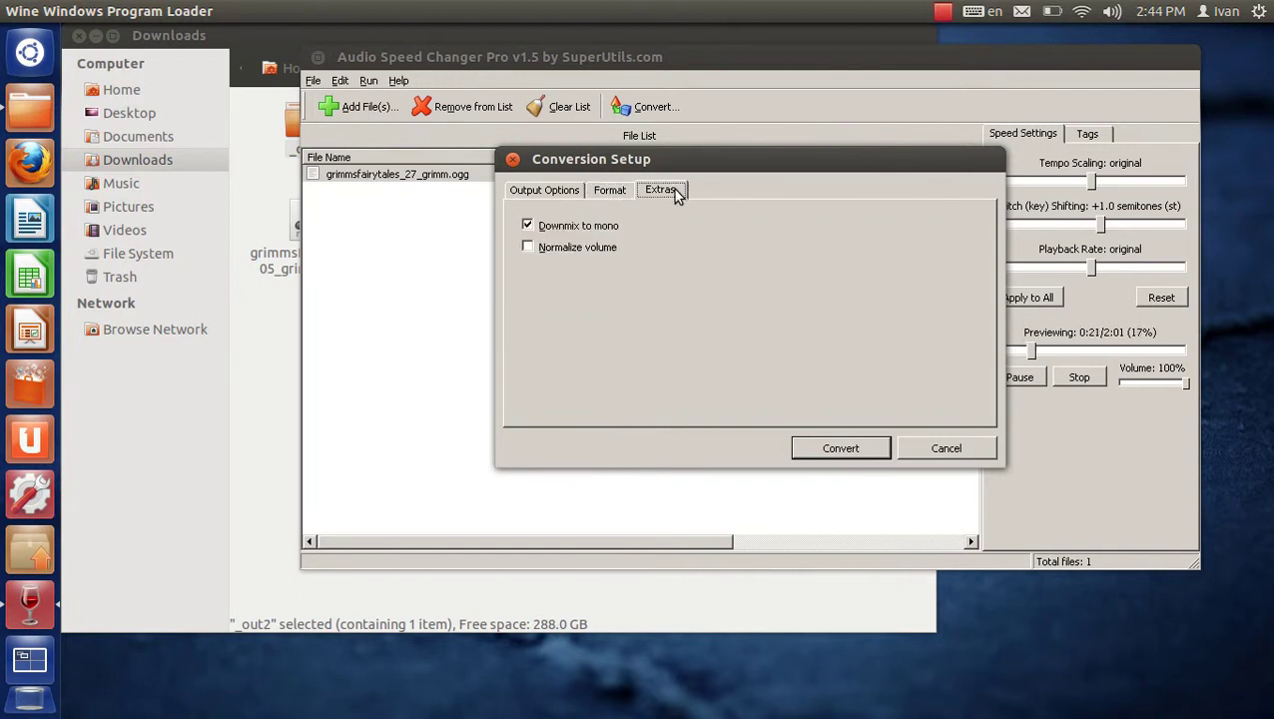
click(614, 227)
click(735, 521)
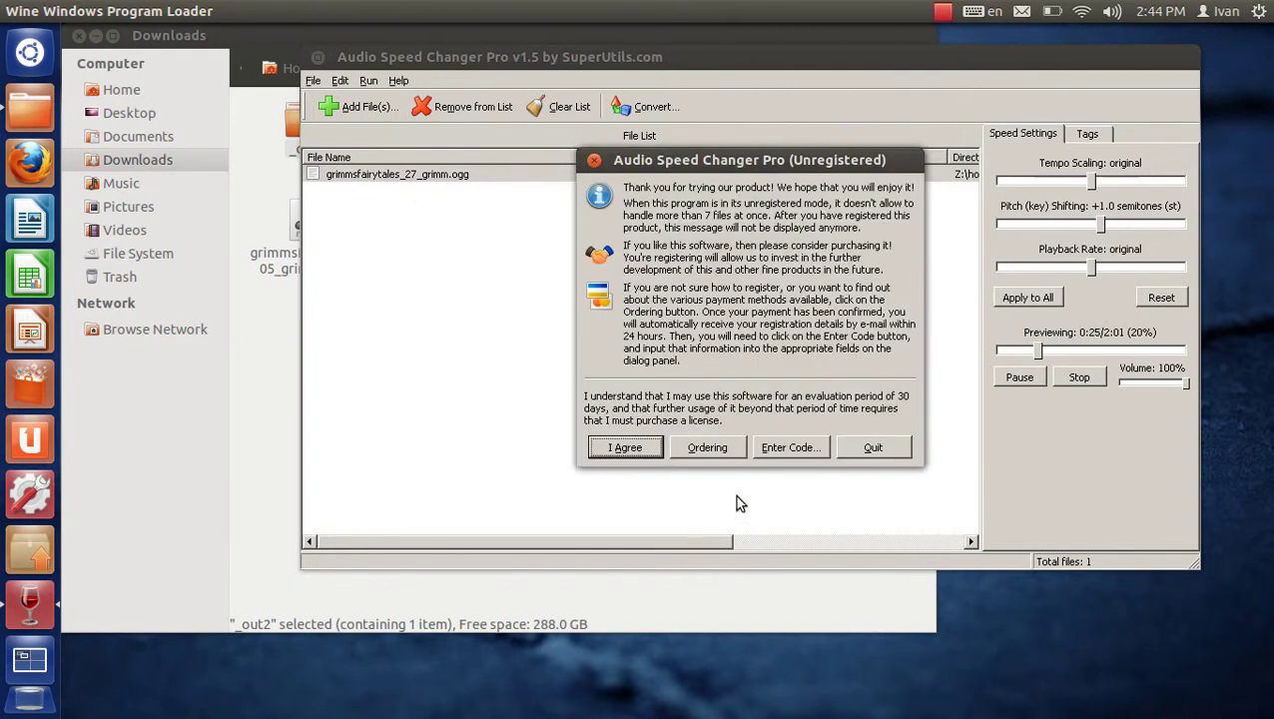
click(625, 448)
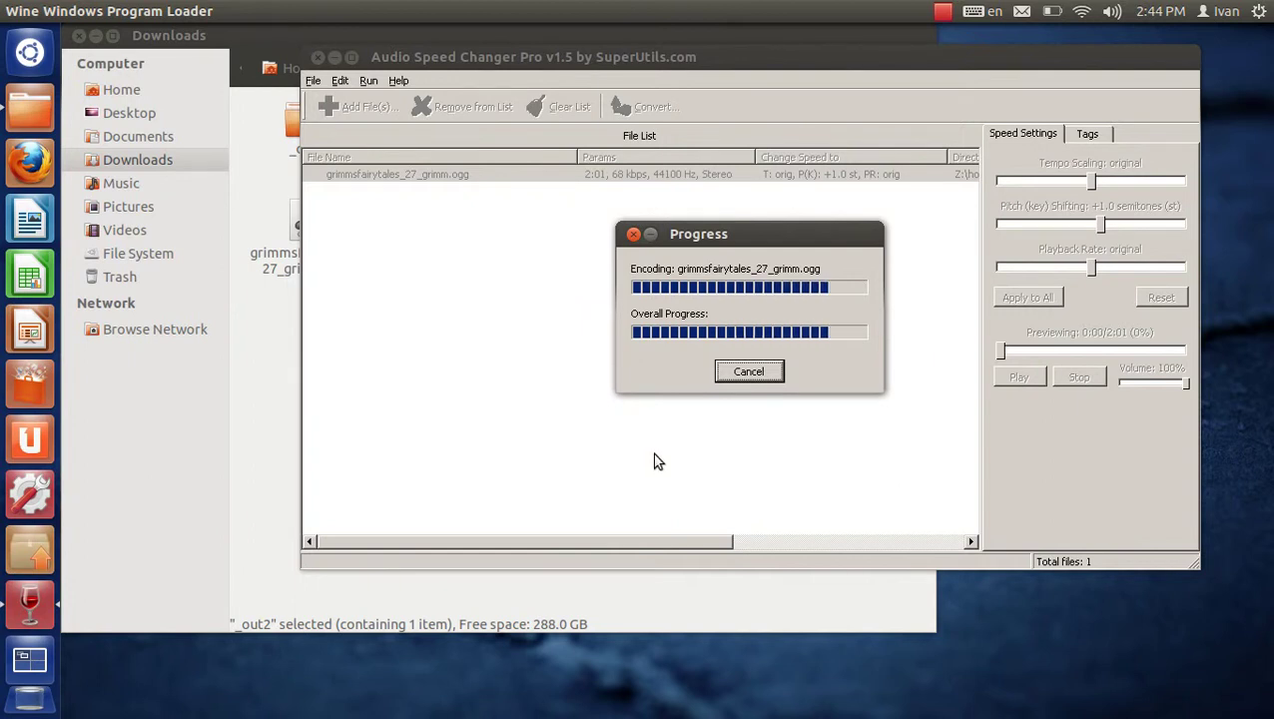
Close the conversion notice and add the _out3 folder's converted M4A to the file list.
click(668, 397)
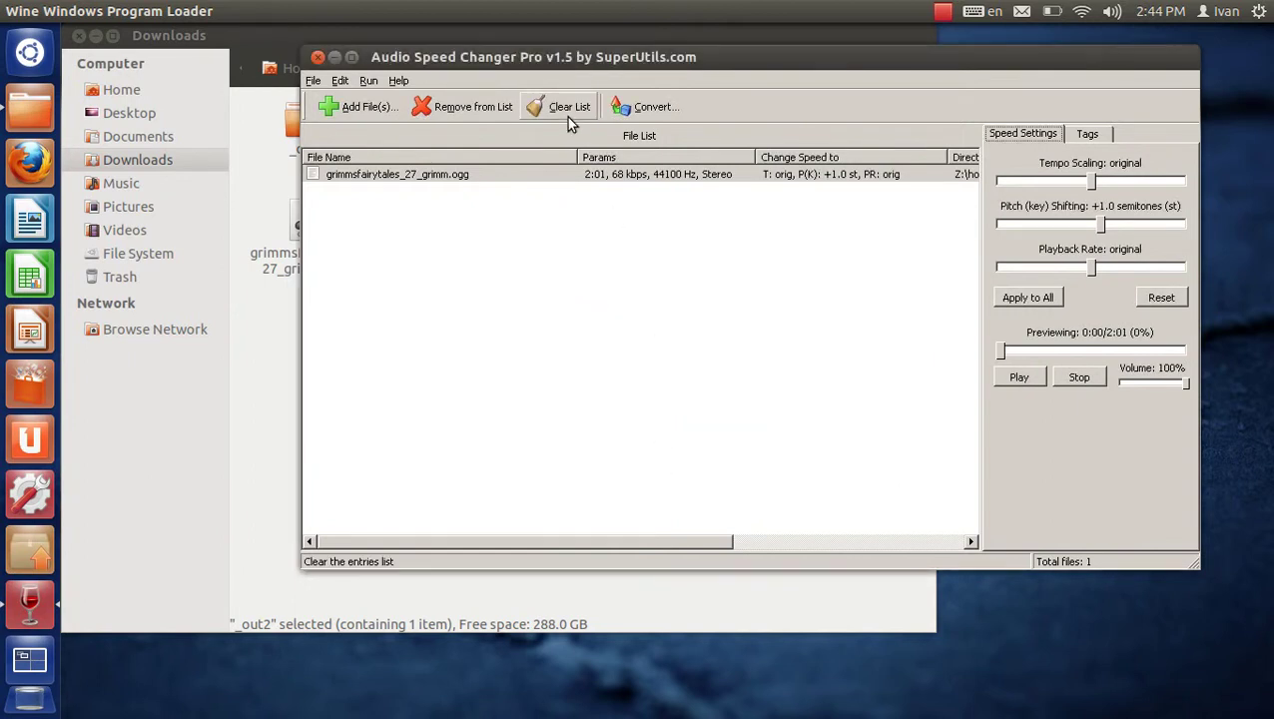
drag(561, 64, 571, 189)
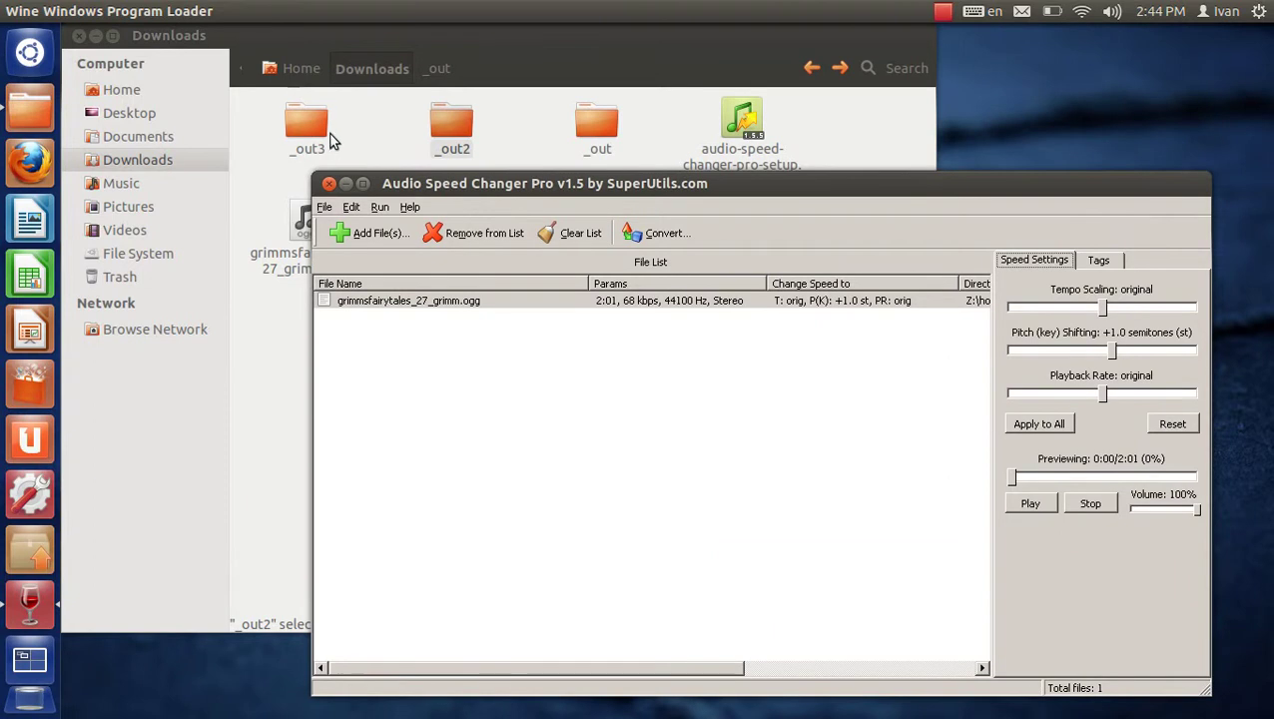
drag(307, 121, 1021, 590)
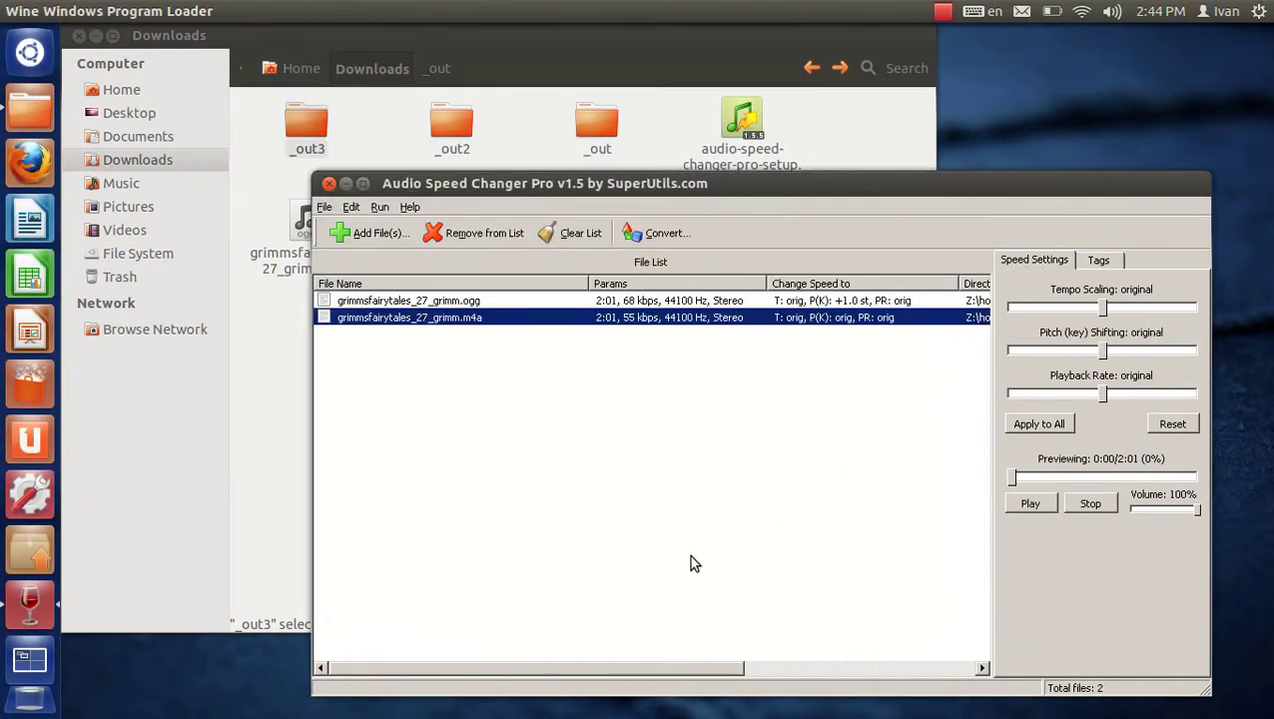
Reset the original OGG's speed settings and preview it alongside the converted M4A for comparison.
mouse_move(606, 667)
mouse_down()
mouse_move(781, 667)
mouse_move(587, 654)
mouse_up()
click(1029, 503)
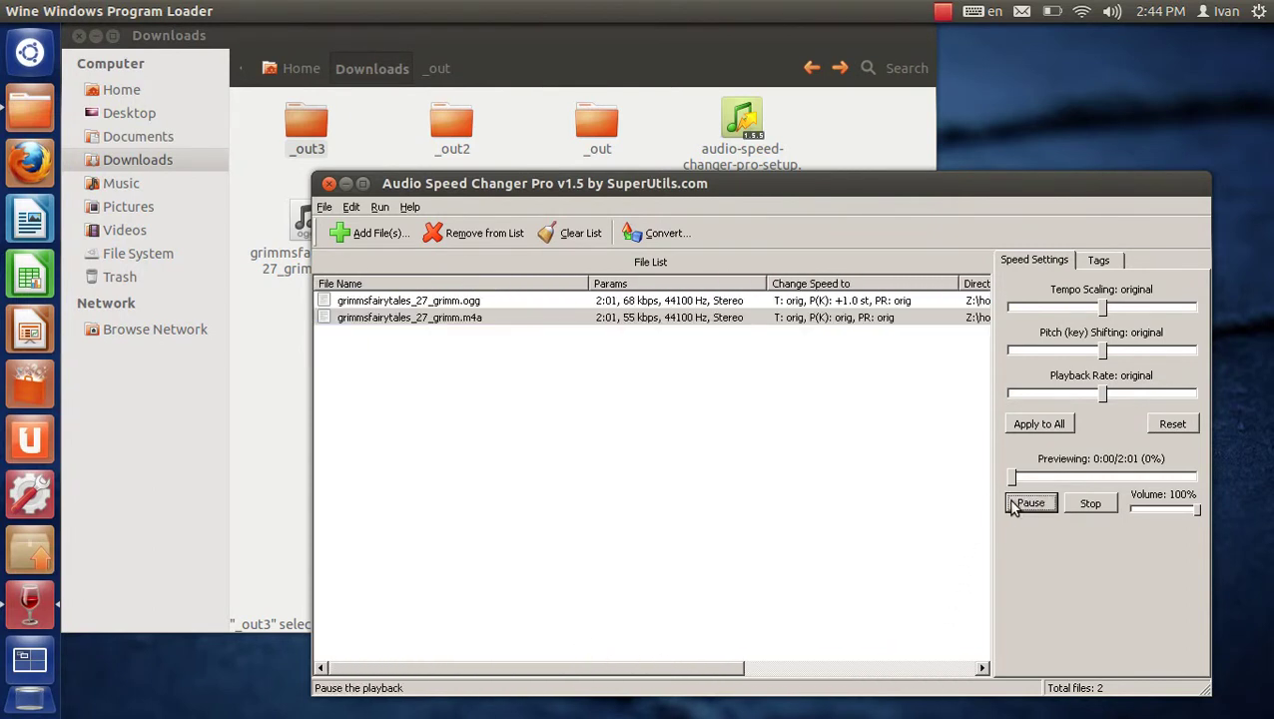
click(701, 308)
click(1158, 425)
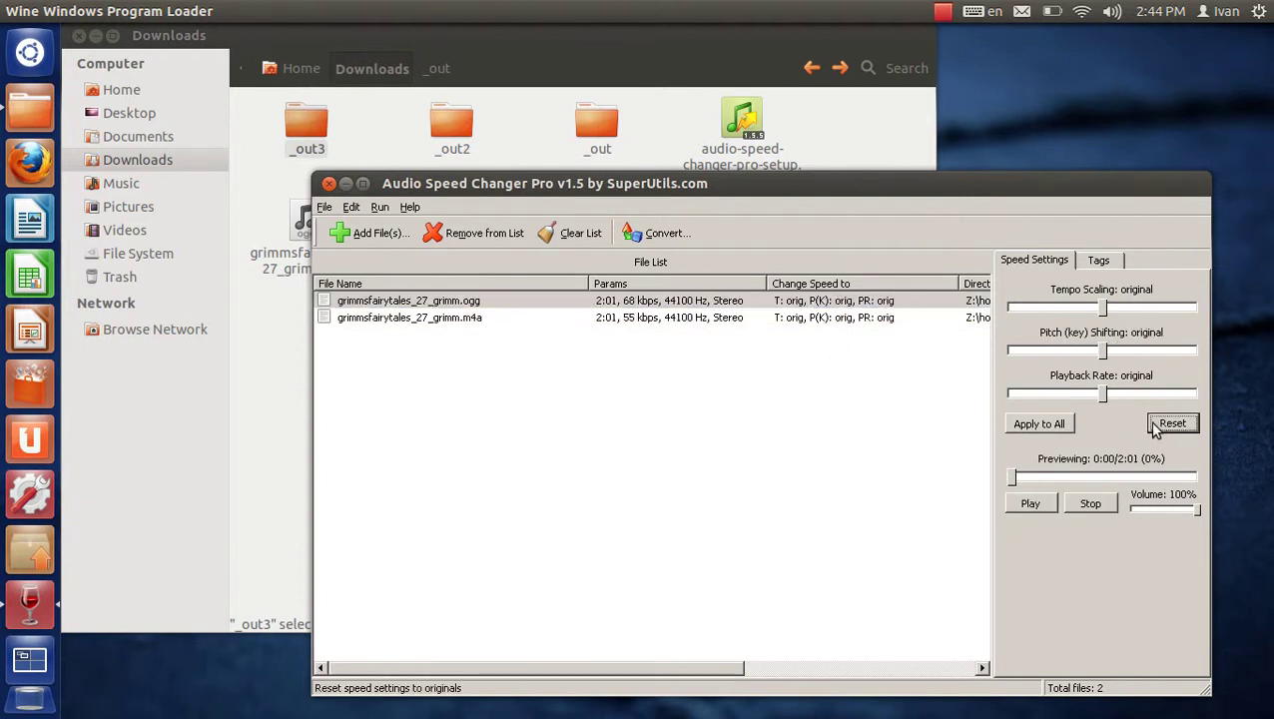
click(1029, 503)
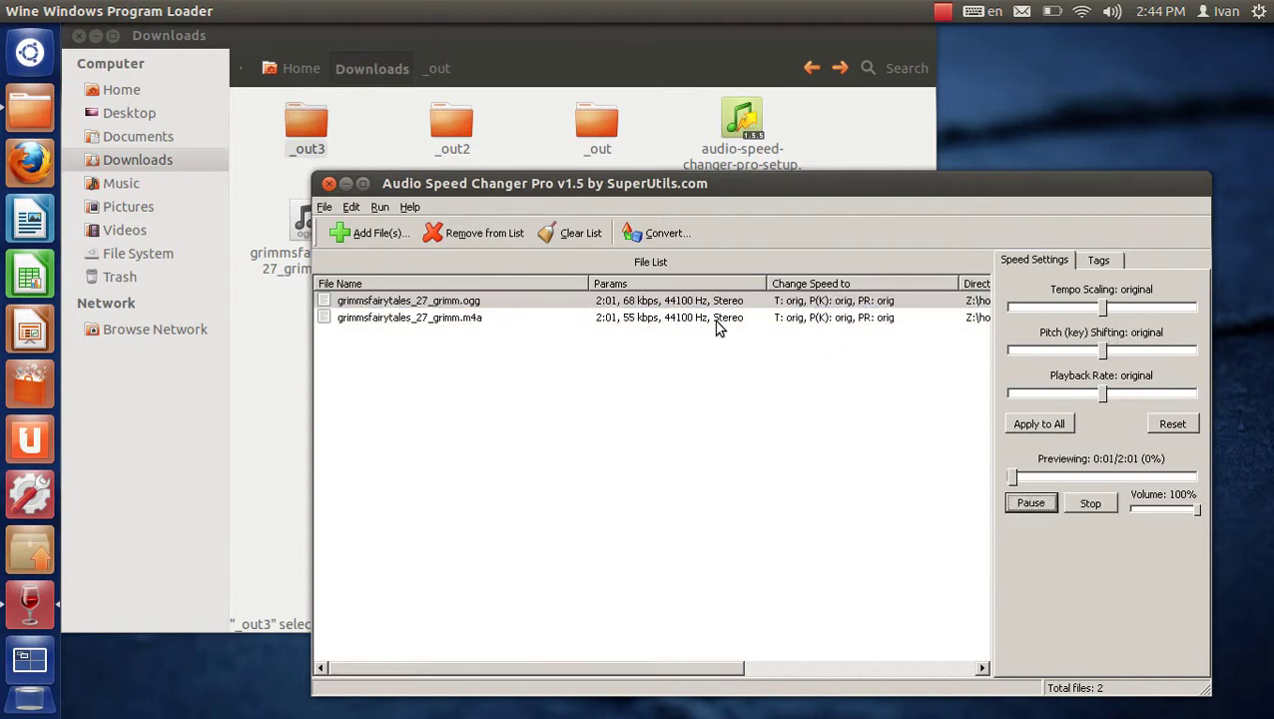
click(718, 322)
click(1029, 503)
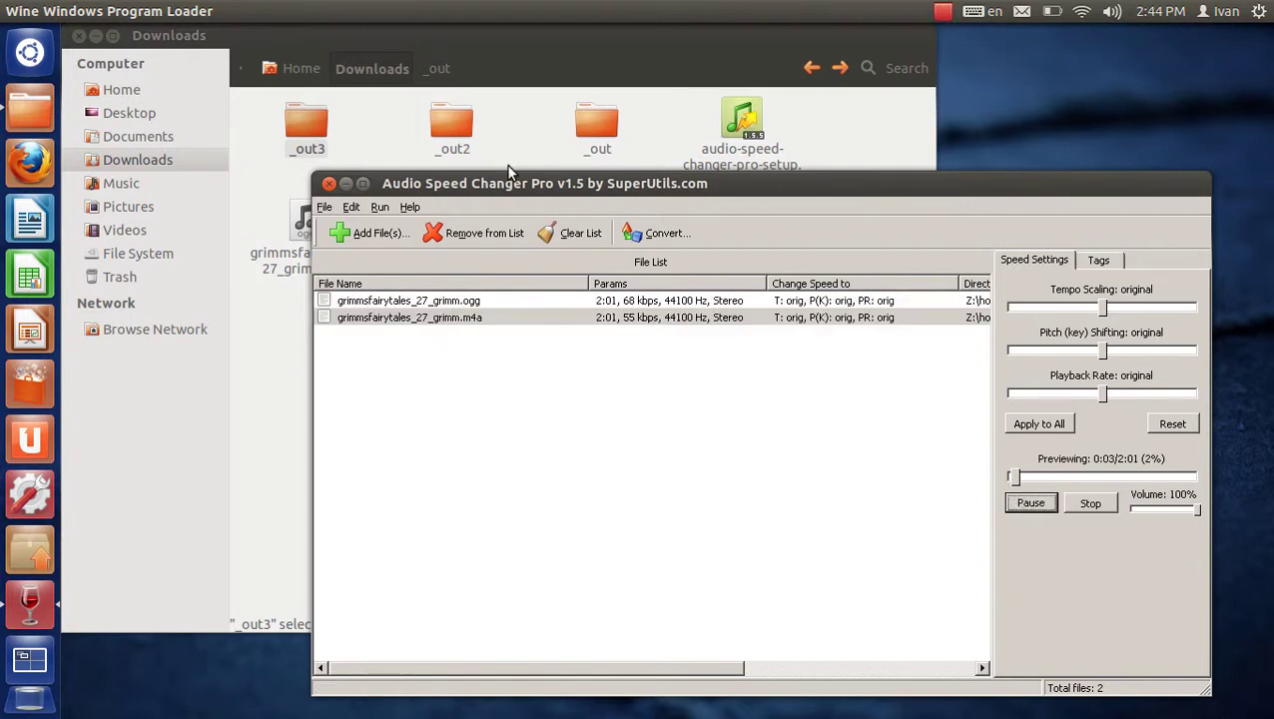
Switch to the file manager and examine the converted files in the _out3 and _out2 folders.
click(602, 129)
double_click(318, 133)
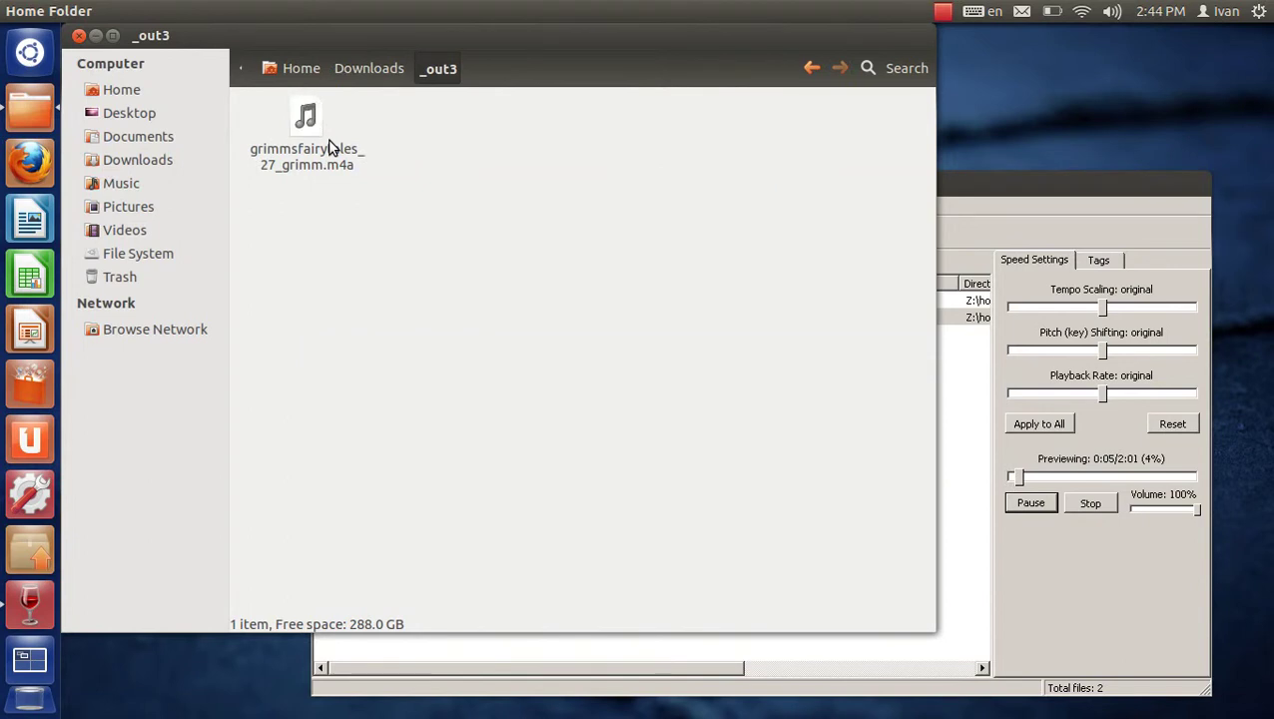
click(333, 145)
key(BackSpace)
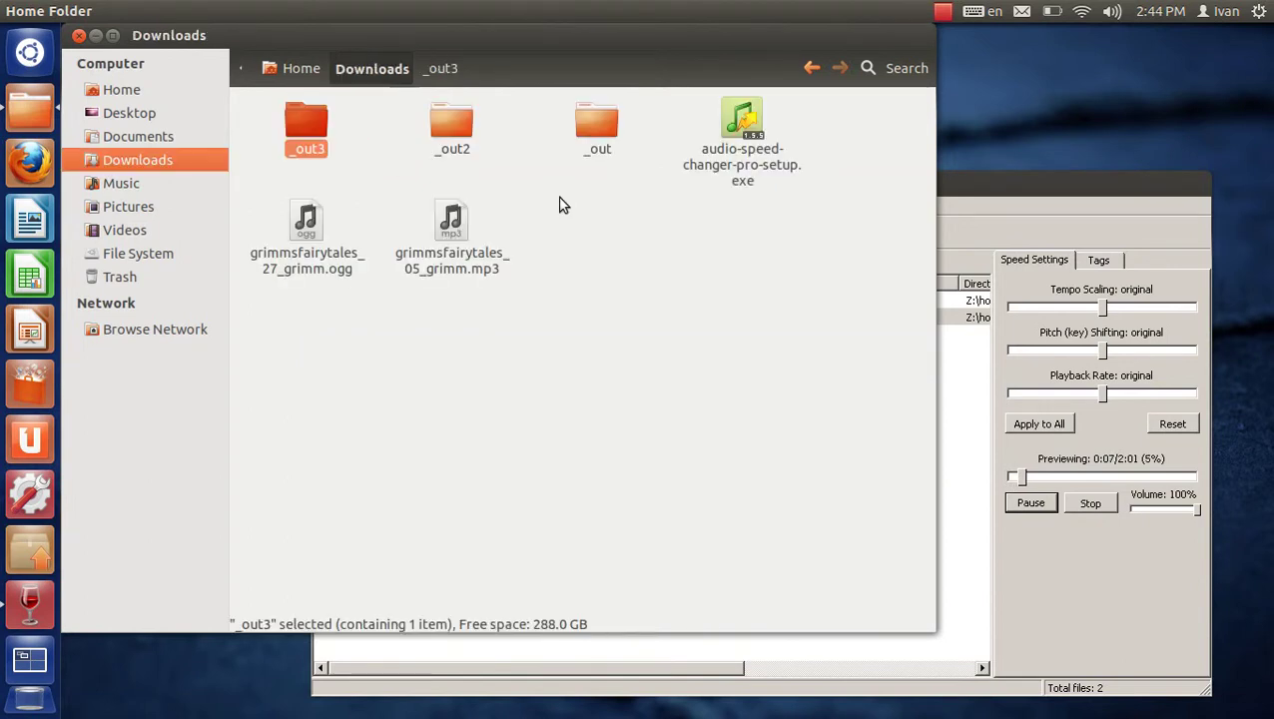
double_click(451, 118)
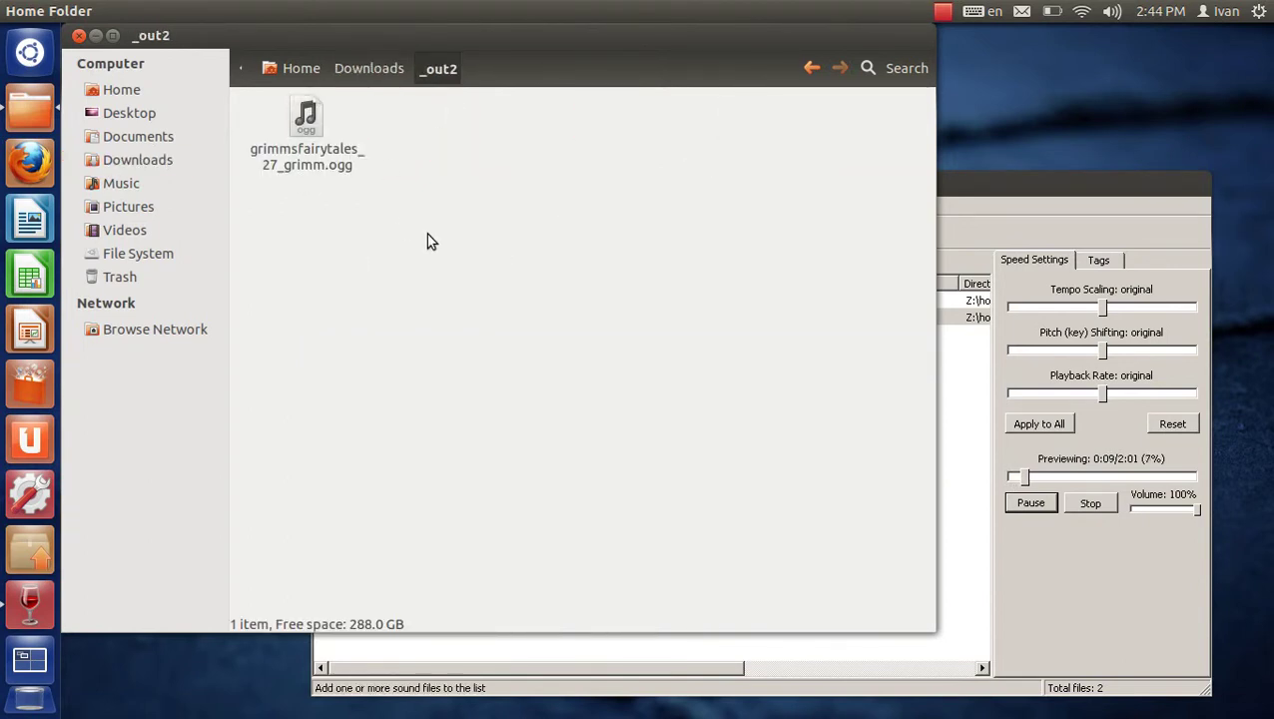
key(BackSpace)
key(Left)
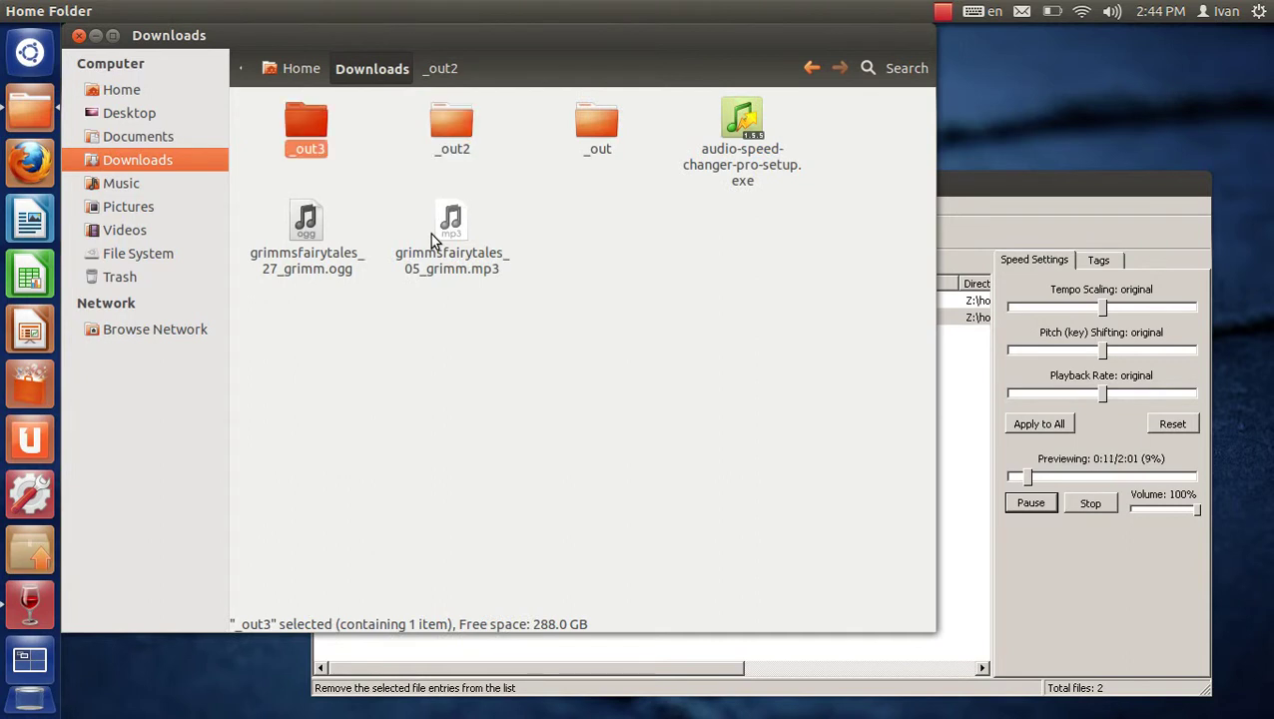
key(Return)
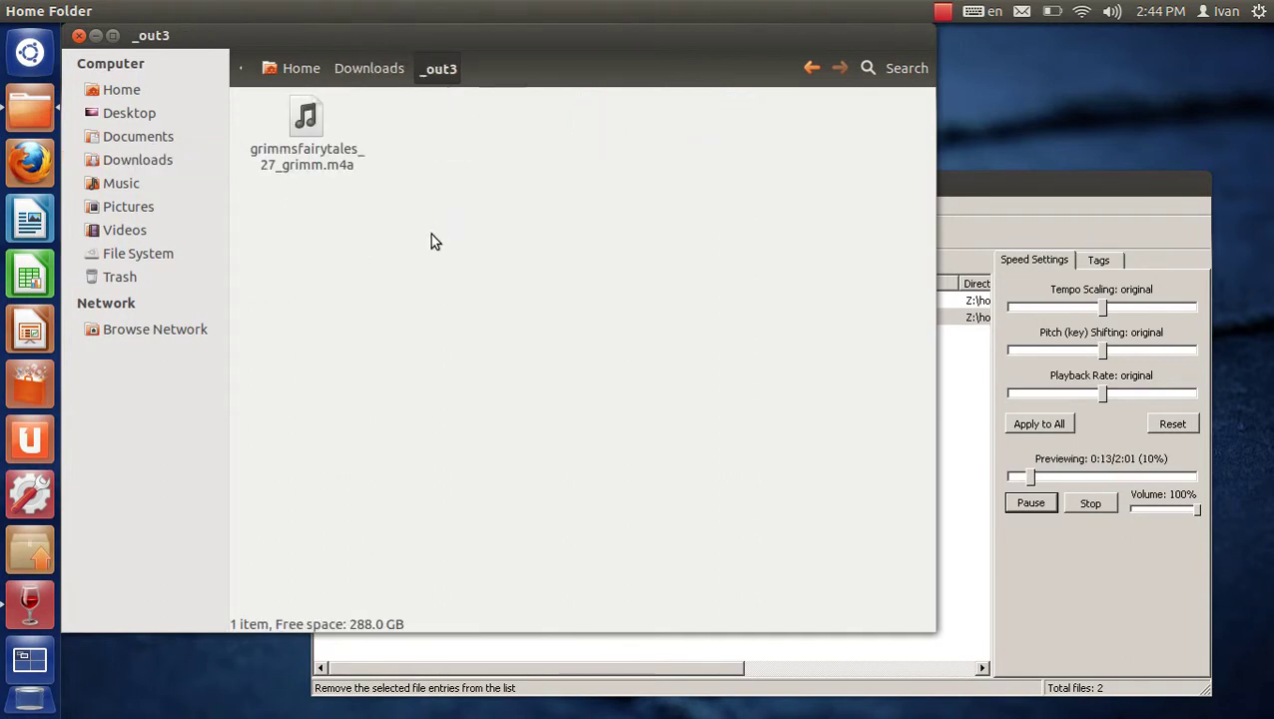
key(BackSpace)
Return to Audio Speed Changer Pro and remove the converted M4A from the file list.
click(978, 416)
click(580, 318)
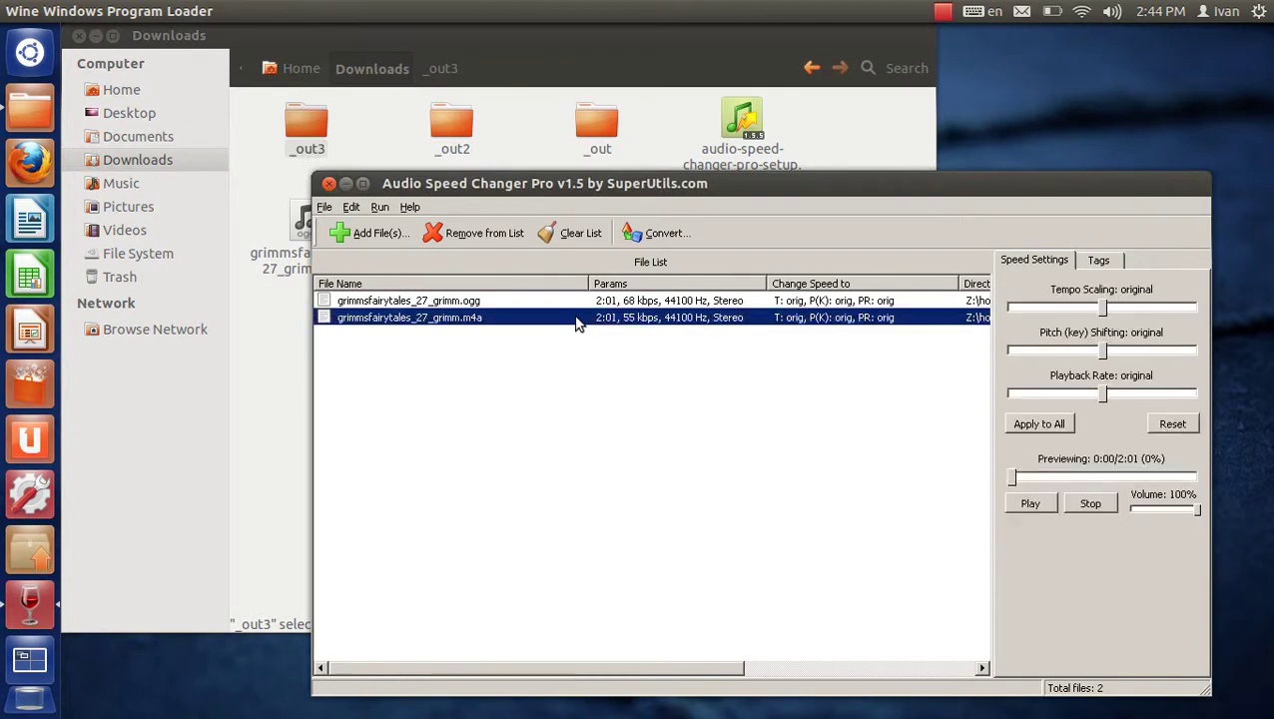
click(474, 239)
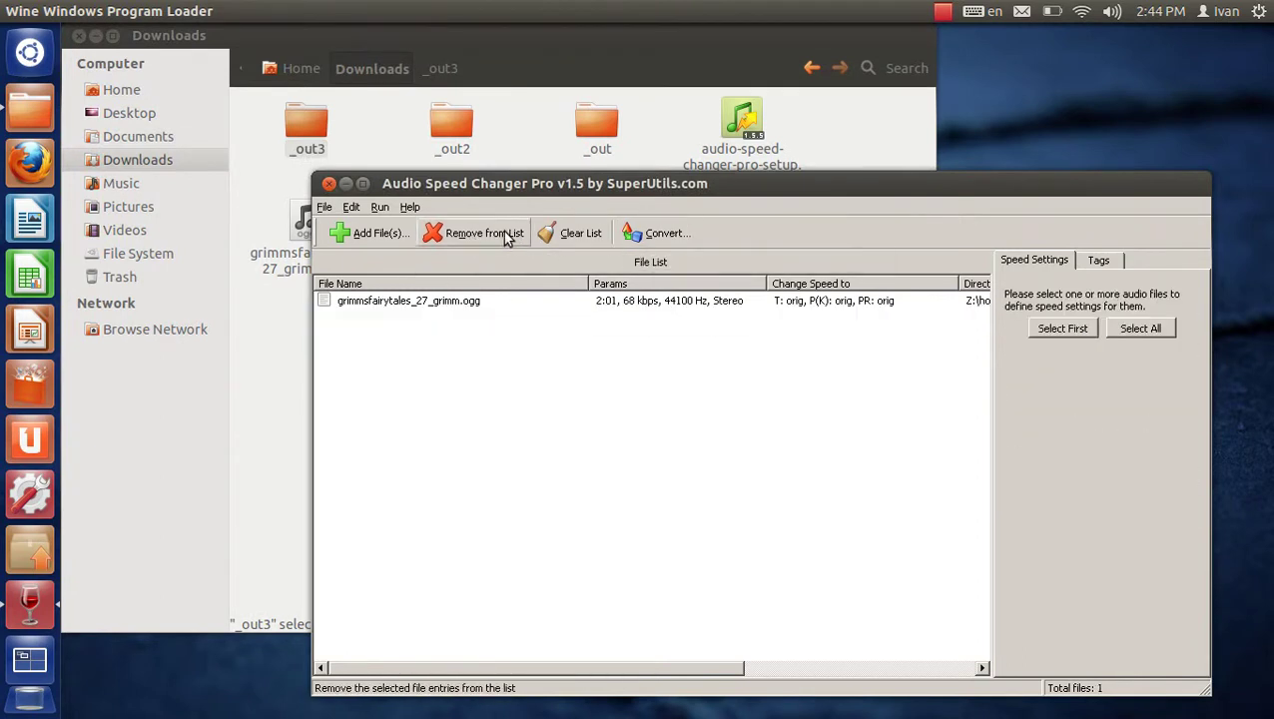
Preview the original OGG while raising its playback rate to +28%.
click(467, 302)
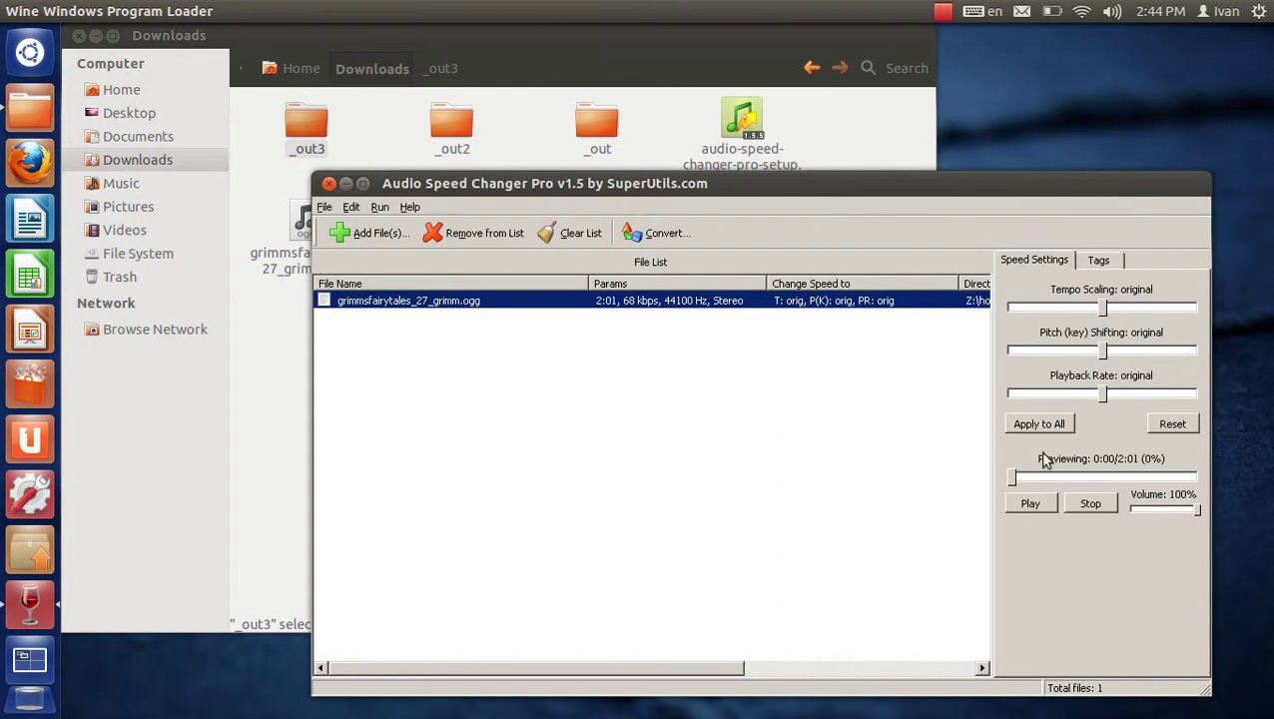
click(1036, 505)
mouse_move(1101, 392)
mouse_down()
mouse_move(1142, 393)
mouse_move(1117, 395)
mouse_up()
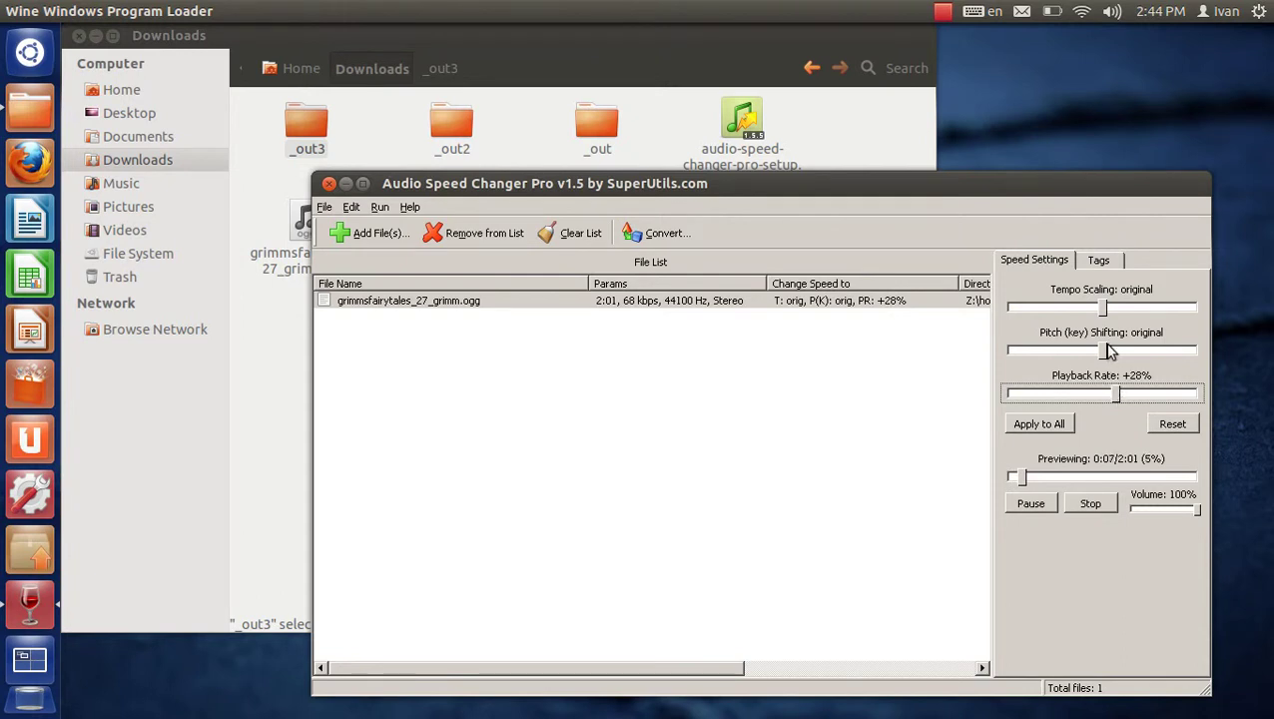
Set up the conversion with _out4 in Downloads as destination folder and Uncompressed PCM / WAV (Microsoft) as format.
click(696, 240)
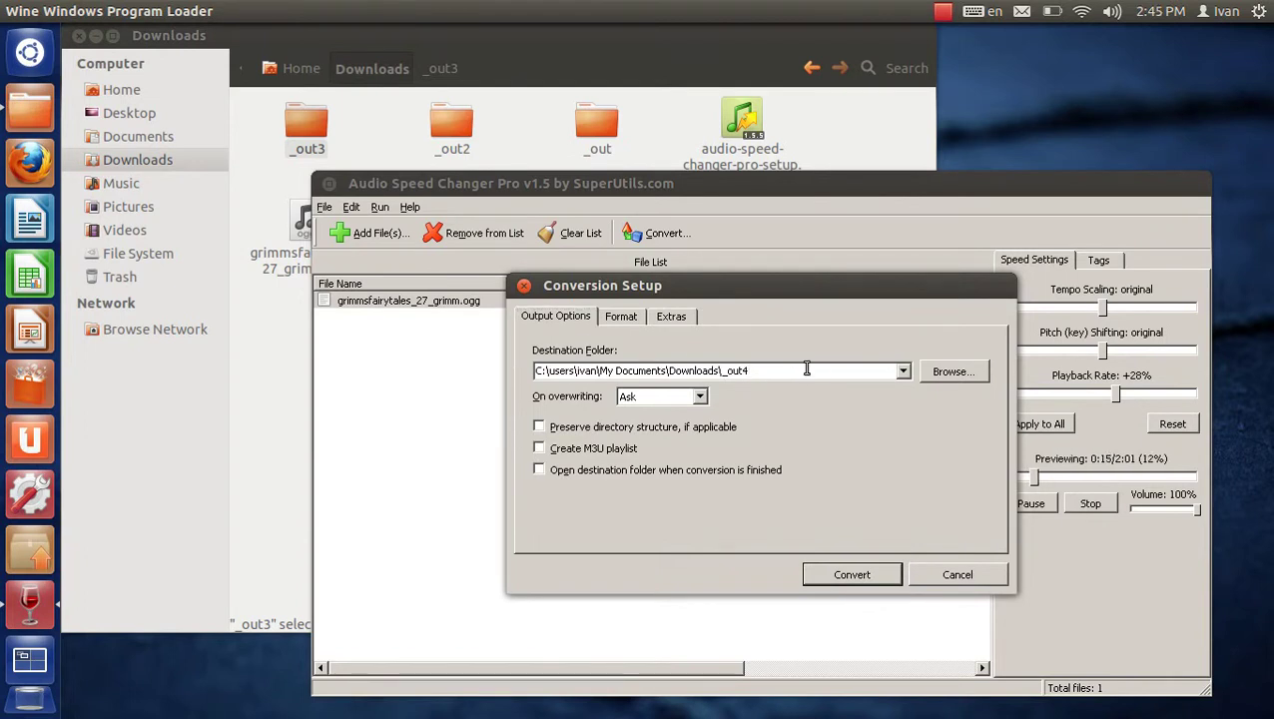
click(632, 317)
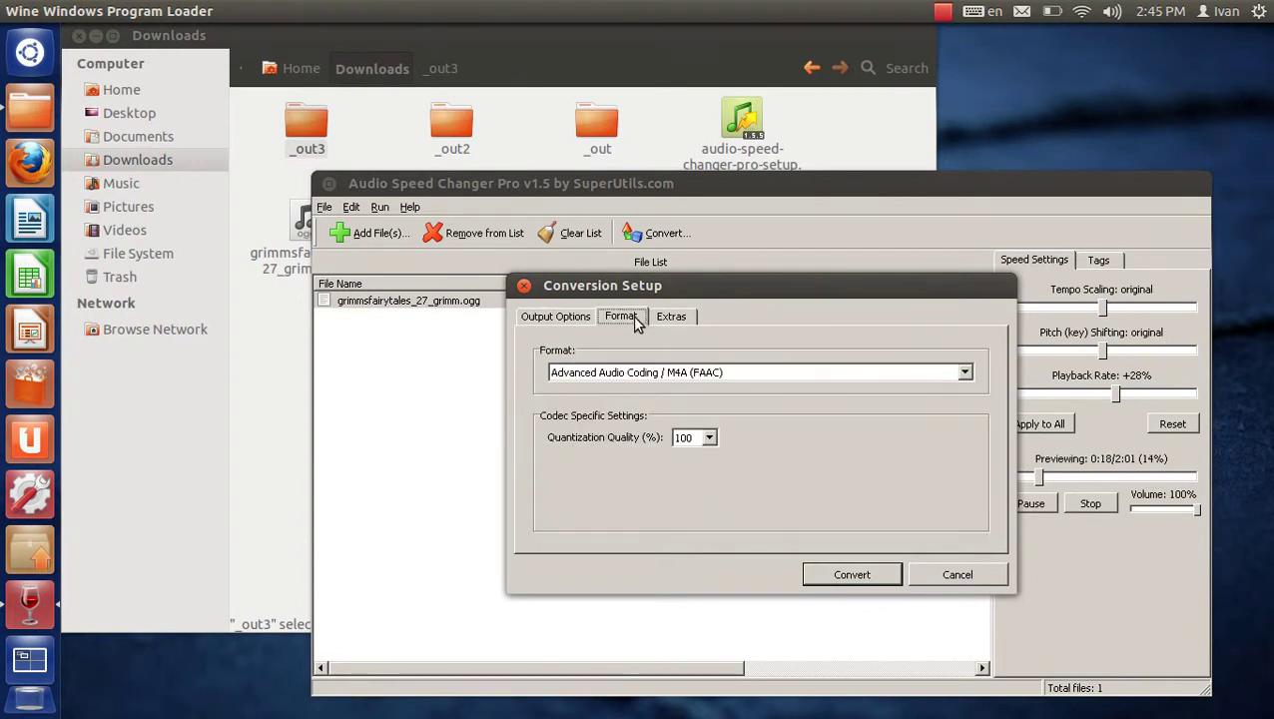
click(750, 373)
click(735, 425)
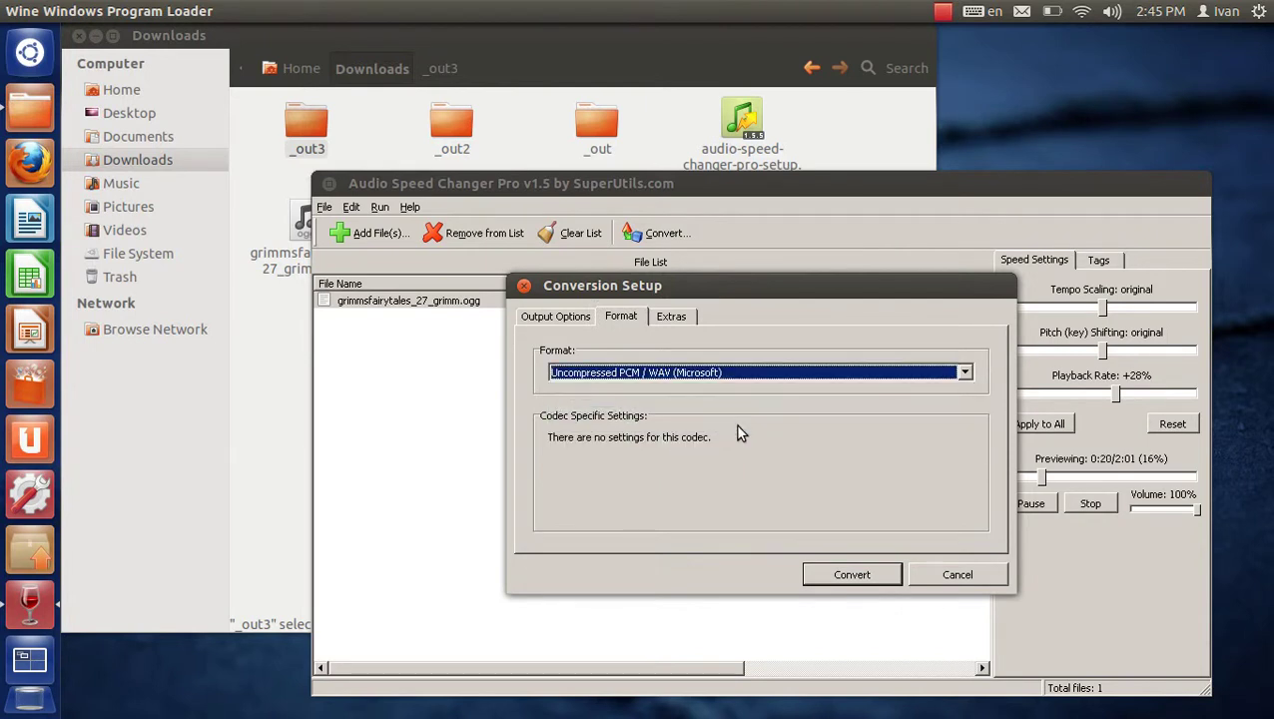
Review the extras and output options, convert the file to WAV, and dismiss the notices.
click(667, 322)
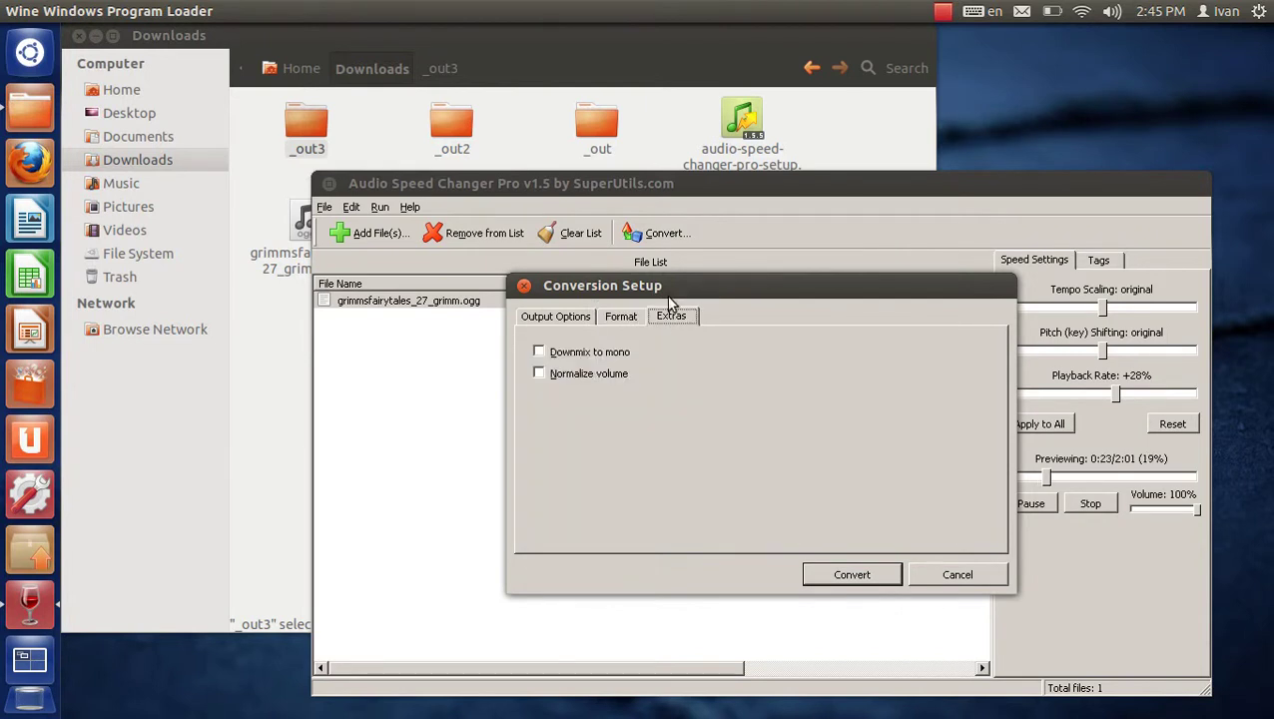
drag(669, 296, 647, 336)
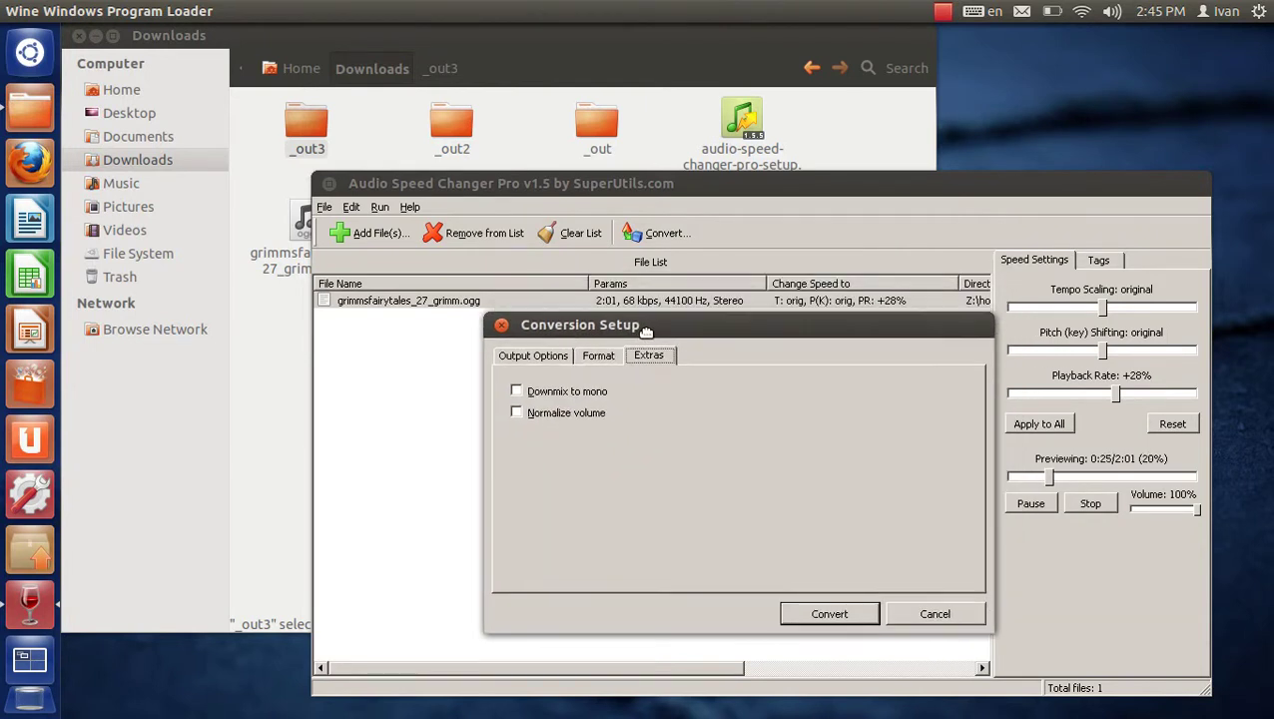
click(561, 357)
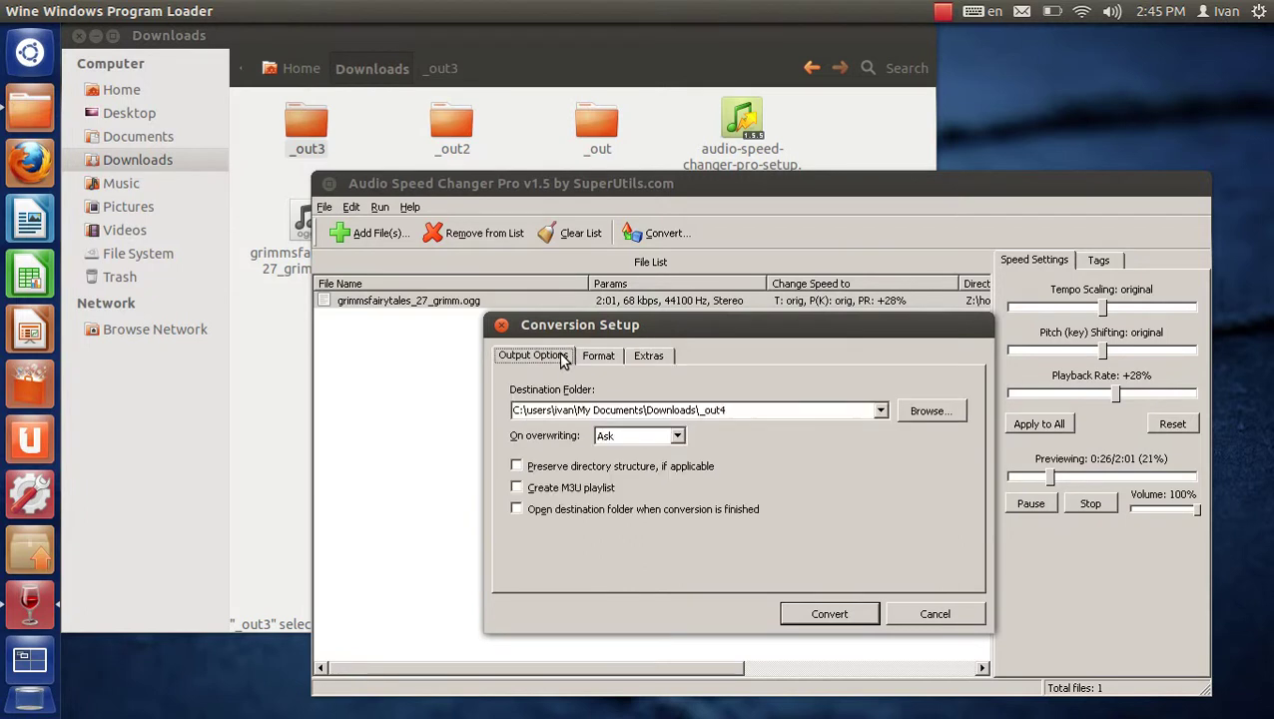
click(853, 616)
click(656, 580)
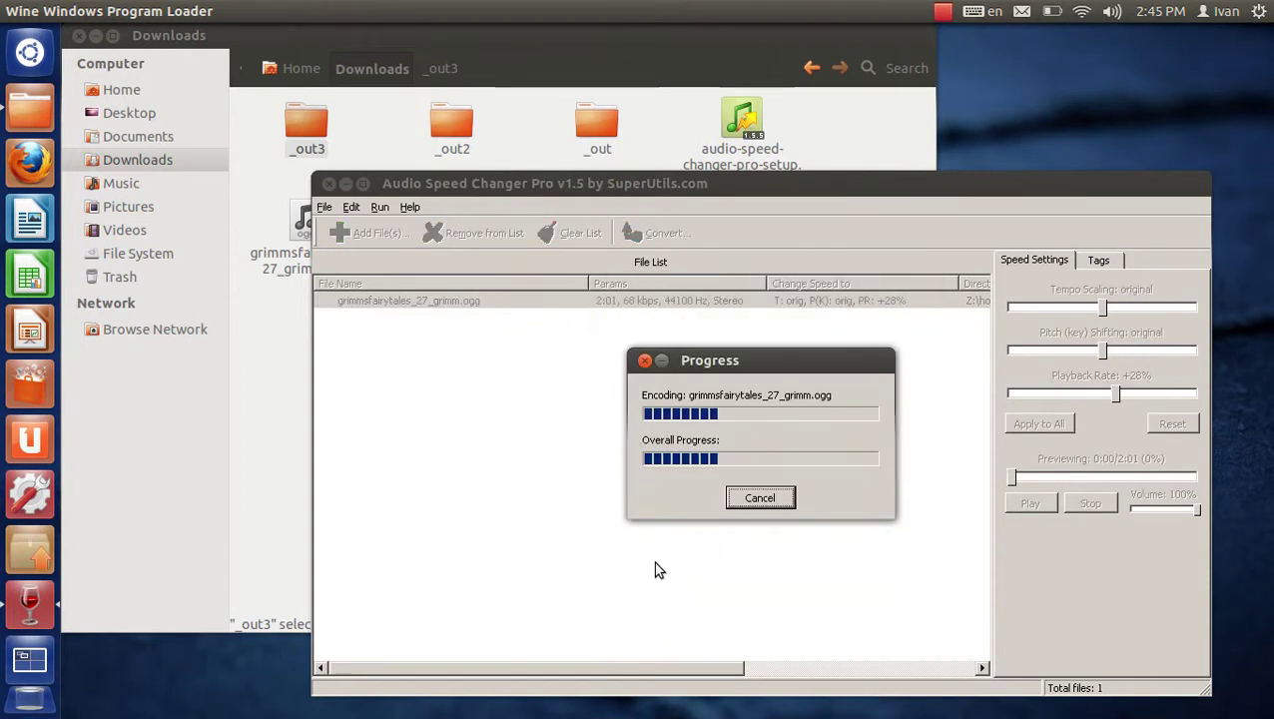
click(669, 398)
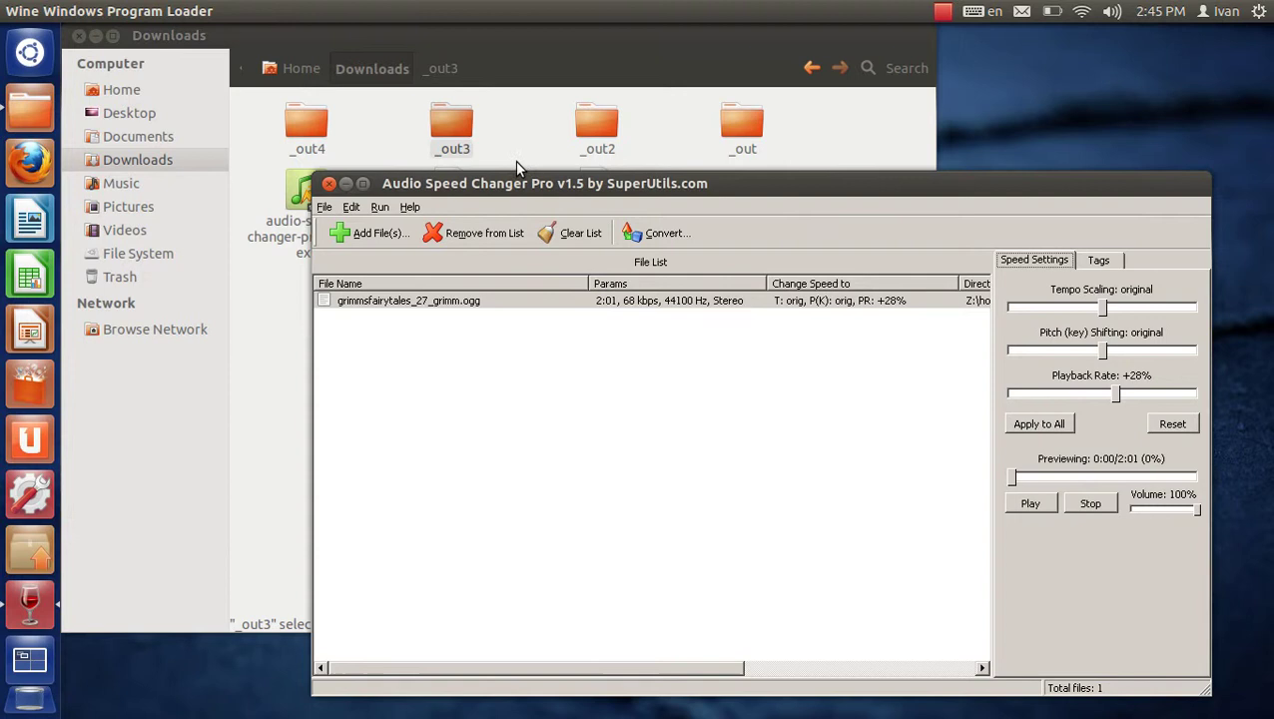
Open the _out4 folder in the file manager and add its converted WAV to the file list.
double_click(297, 131)
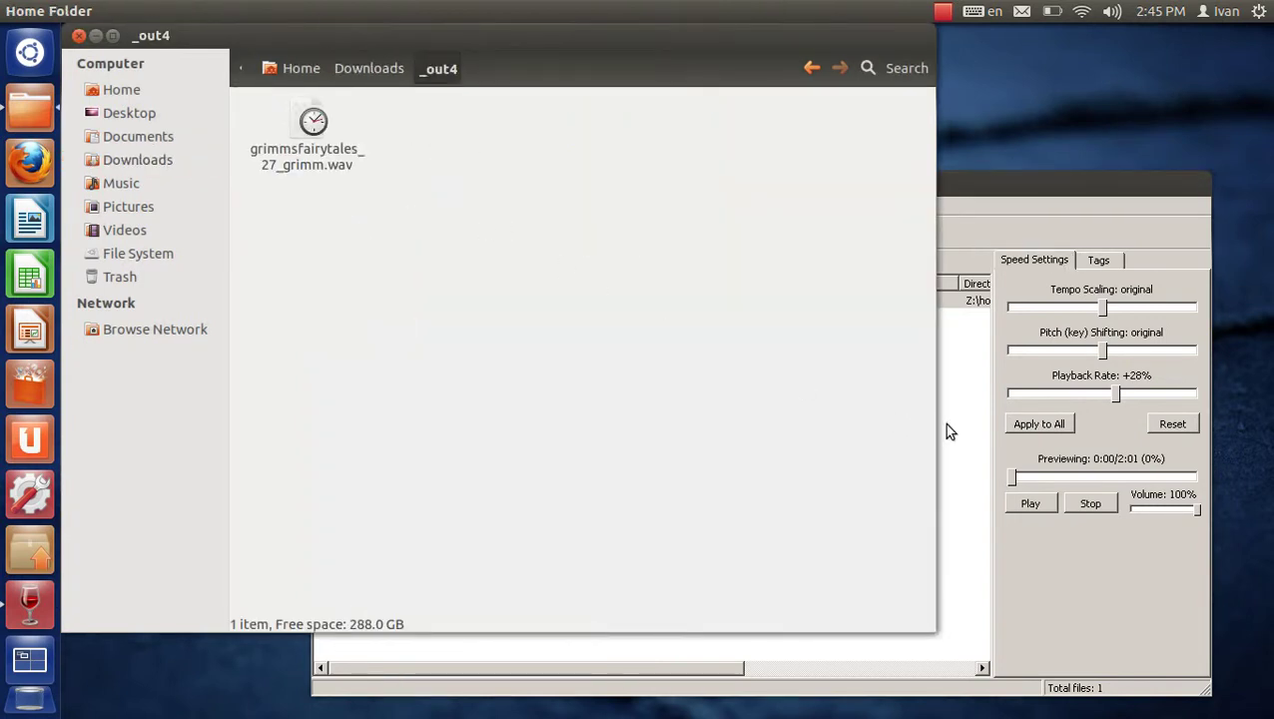
click(950, 431)
drag(322, 134, 1138, 455)
click(982, 187)
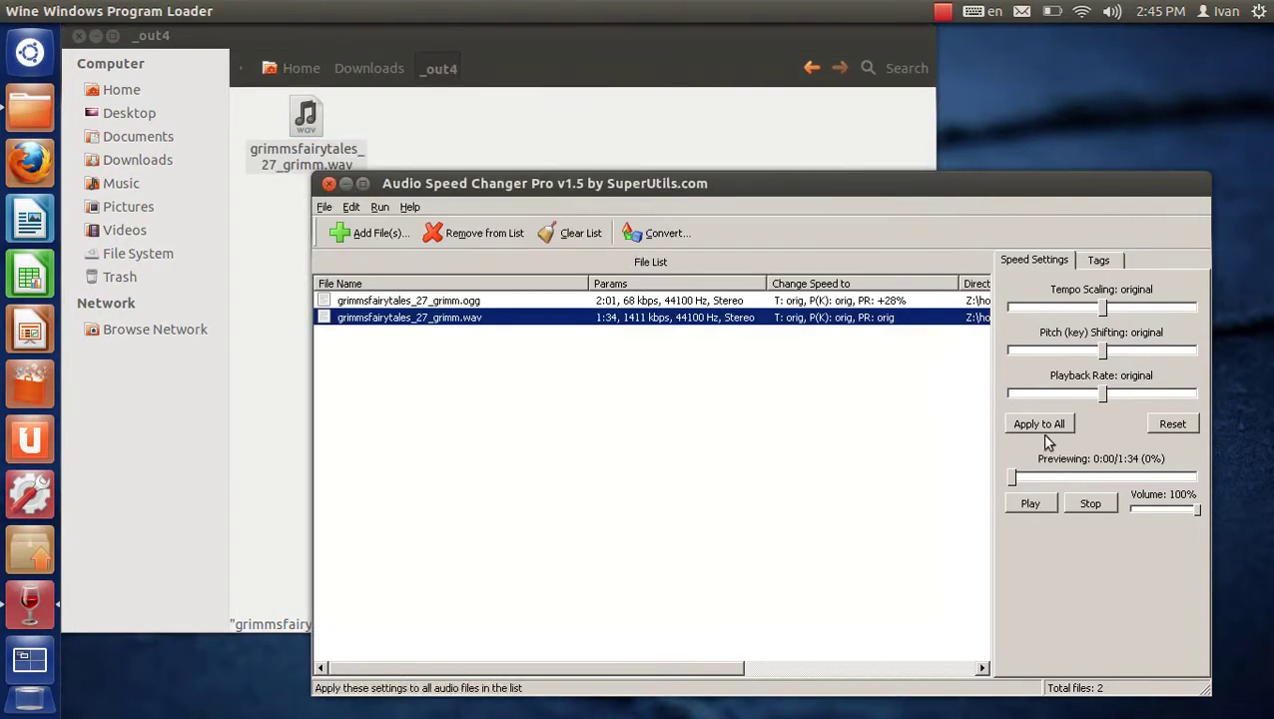
Preview the converted WAV and examine its tags.
click(1030, 503)
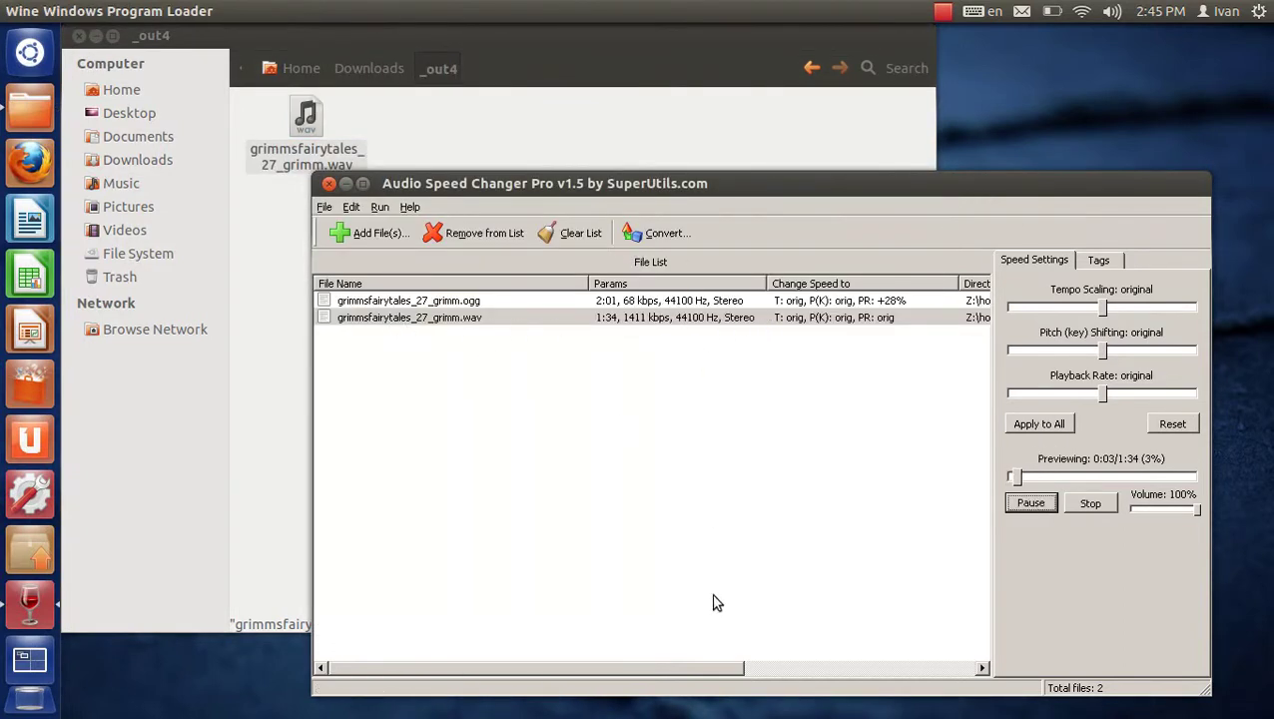
drag(704, 673, 651, 639)
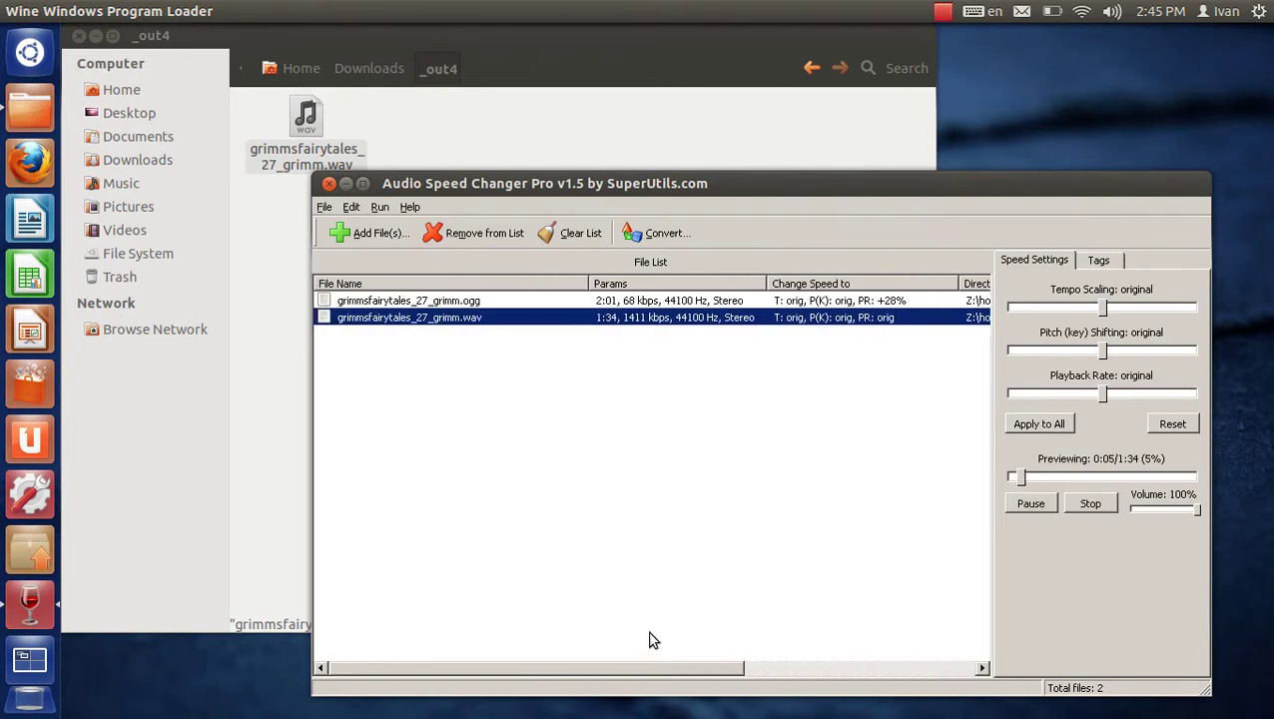
click(1097, 262)
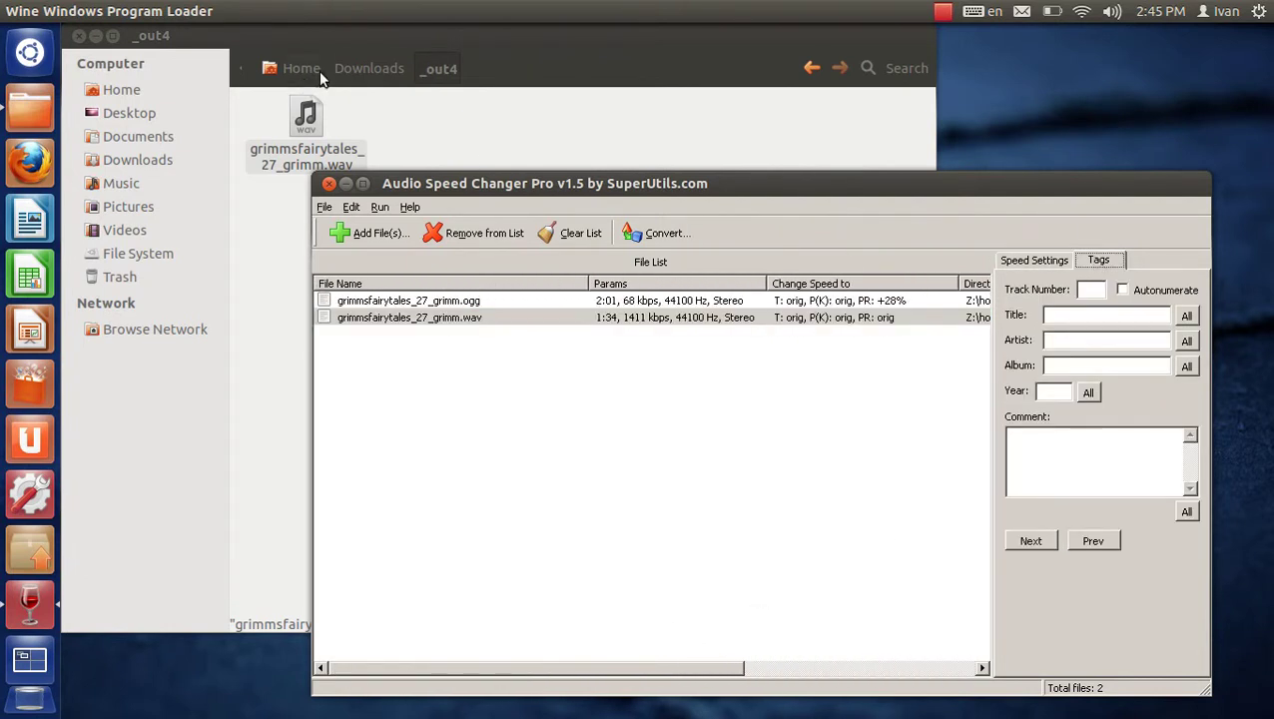
Add the contents of the _out3, _out2 and _out folders from Downloads to the file list.
click(365, 67)
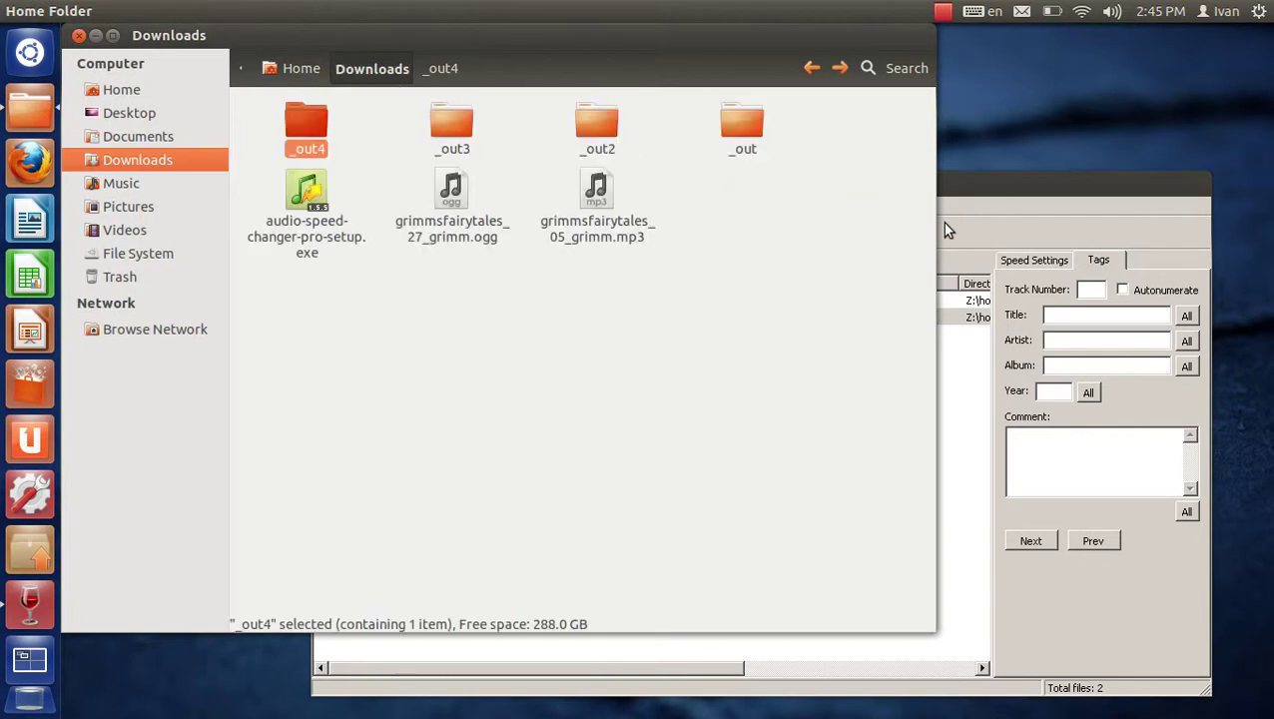
click(957, 196)
drag(451, 124, 958, 529)
drag(609, 142, 969, 470)
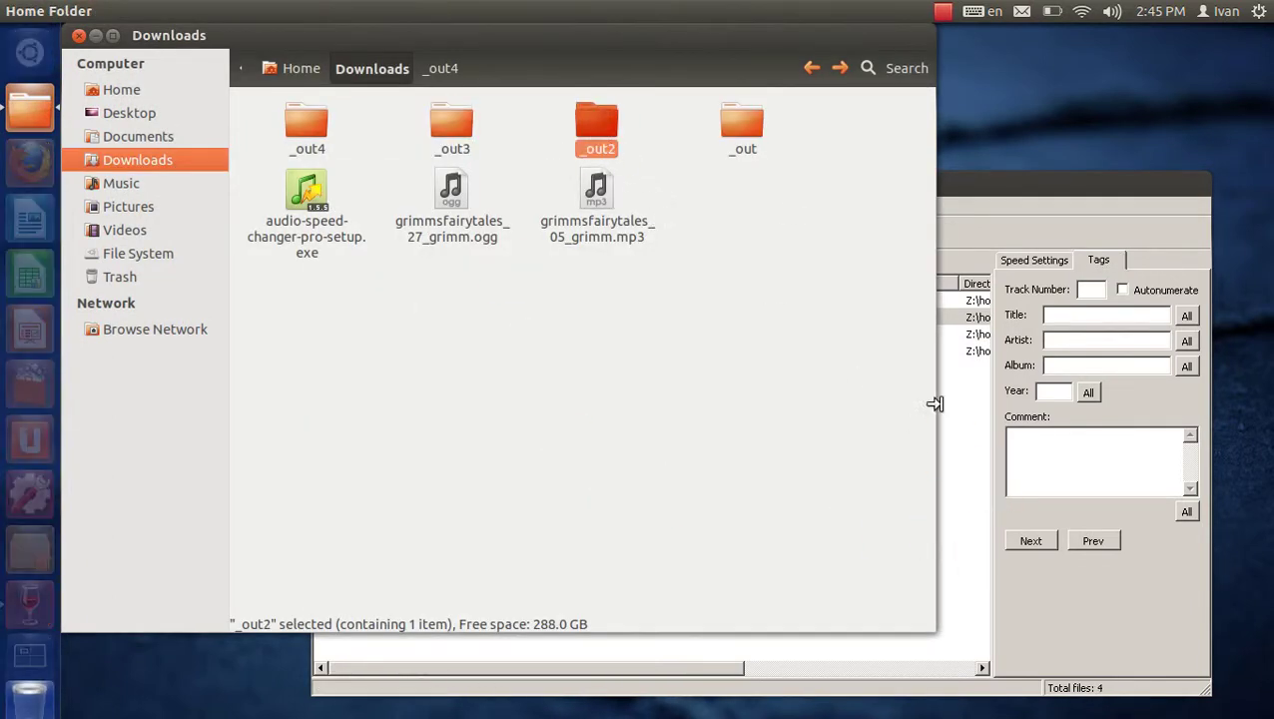
drag(746, 131, 983, 397)
click(983, 398)
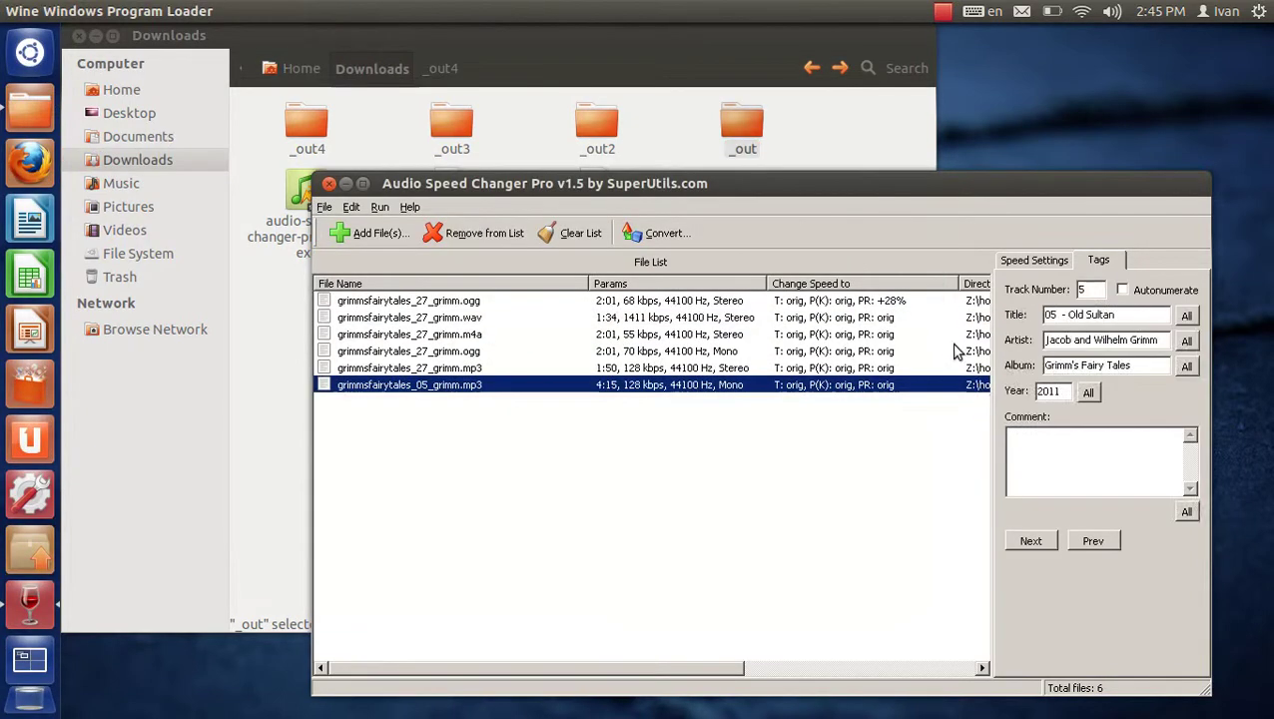
Compare the tags of the original OGG and the converted M4A, OGG and MP3 files in the list.
click(951, 339)
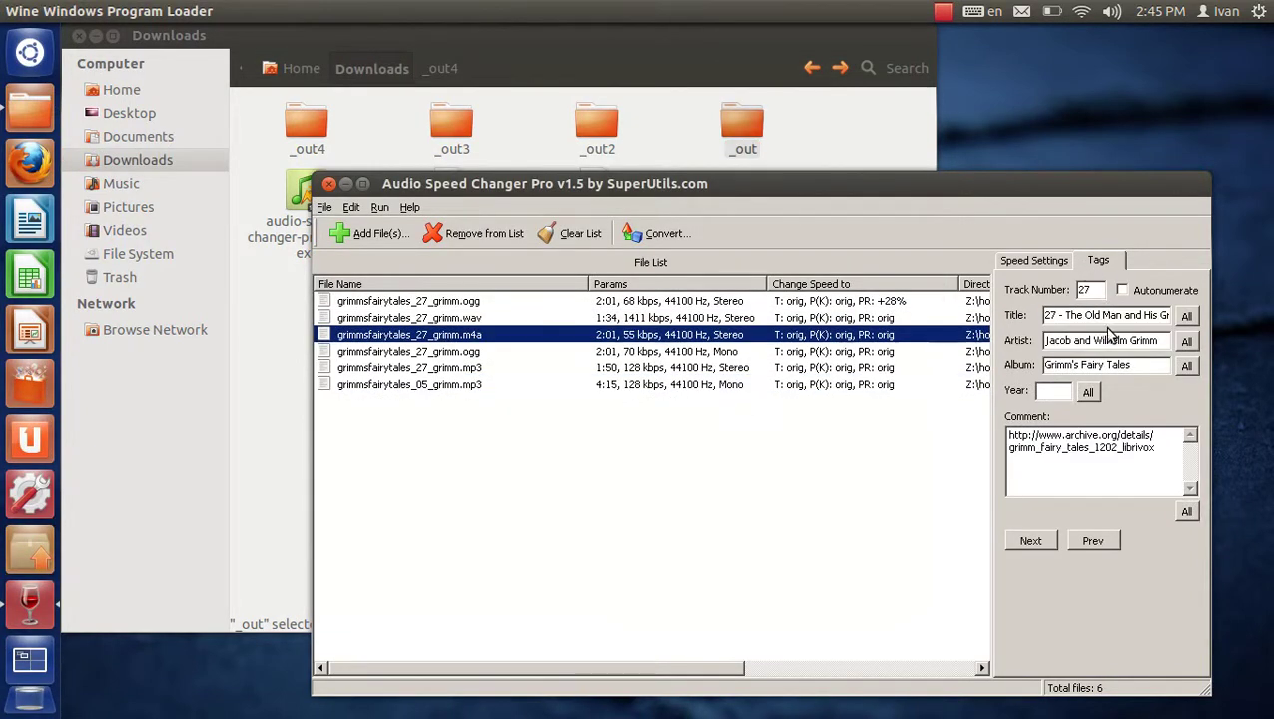
click(667, 306)
click(677, 336)
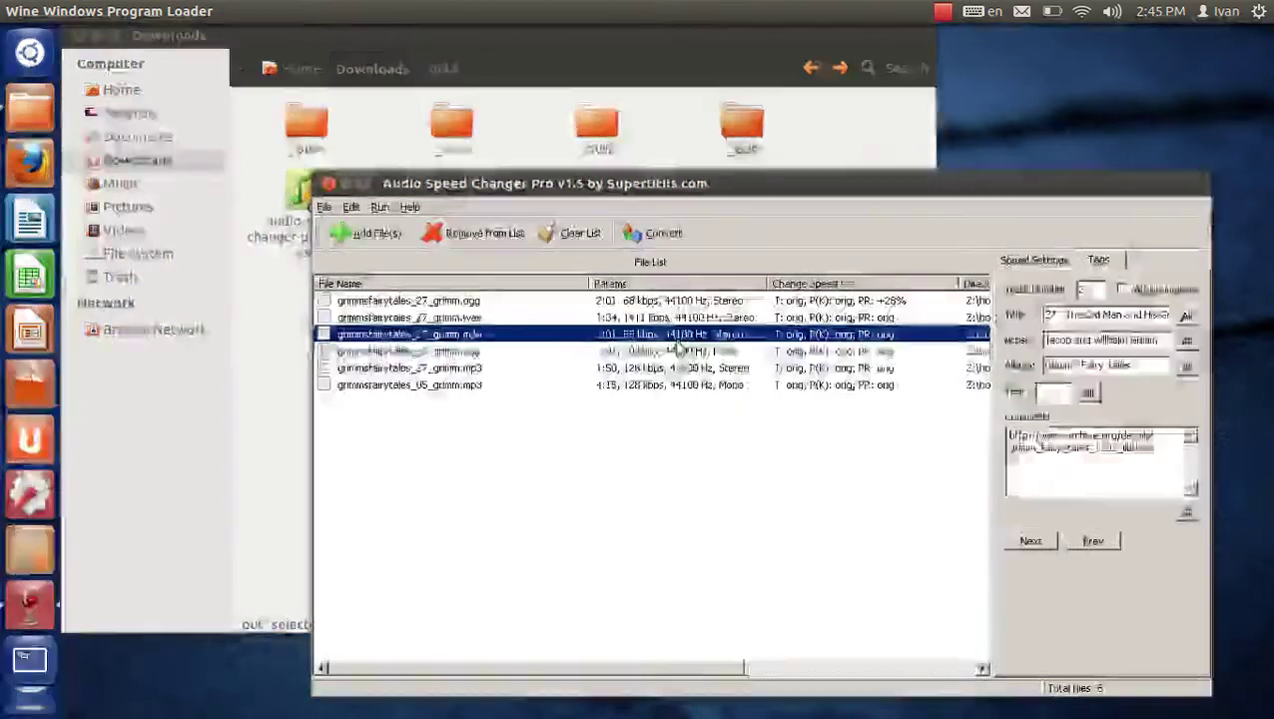
click(682, 351)
click(686, 369)
click(686, 389)
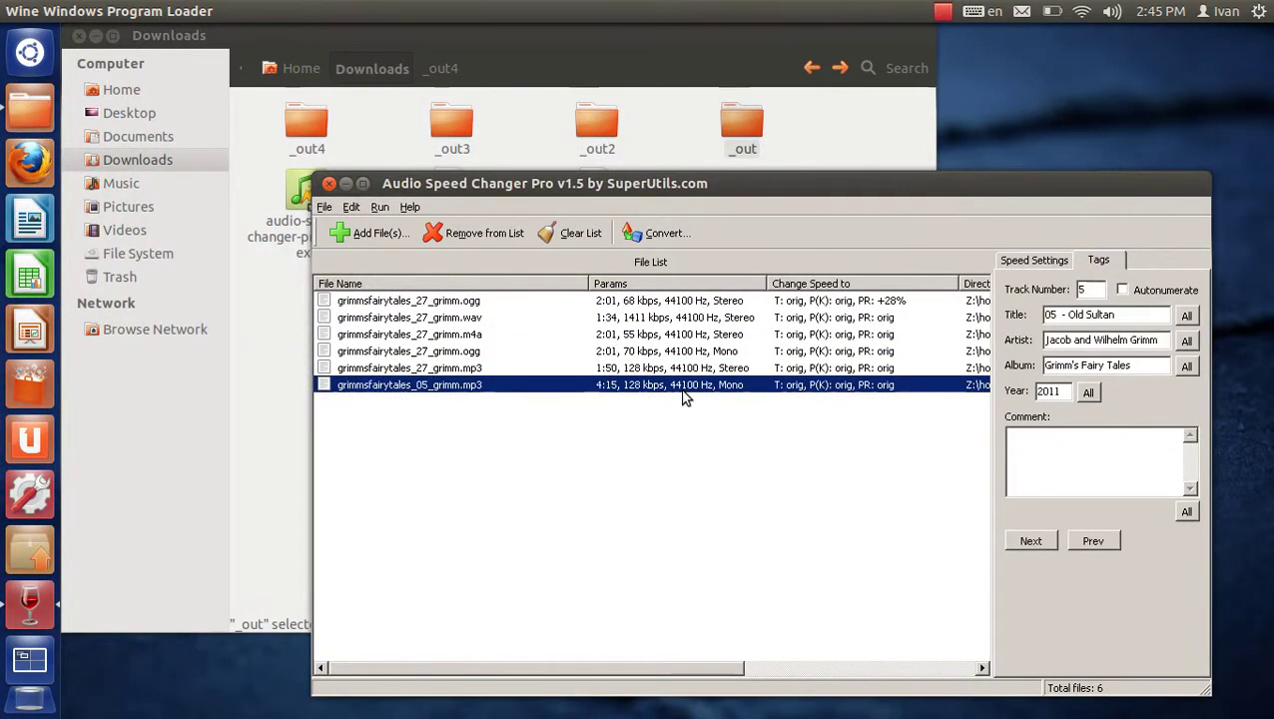
click(687, 369)
click(687, 385)
click(684, 351)
Clear the file list and close Audio Speed Changer Pro.
click(564, 238)
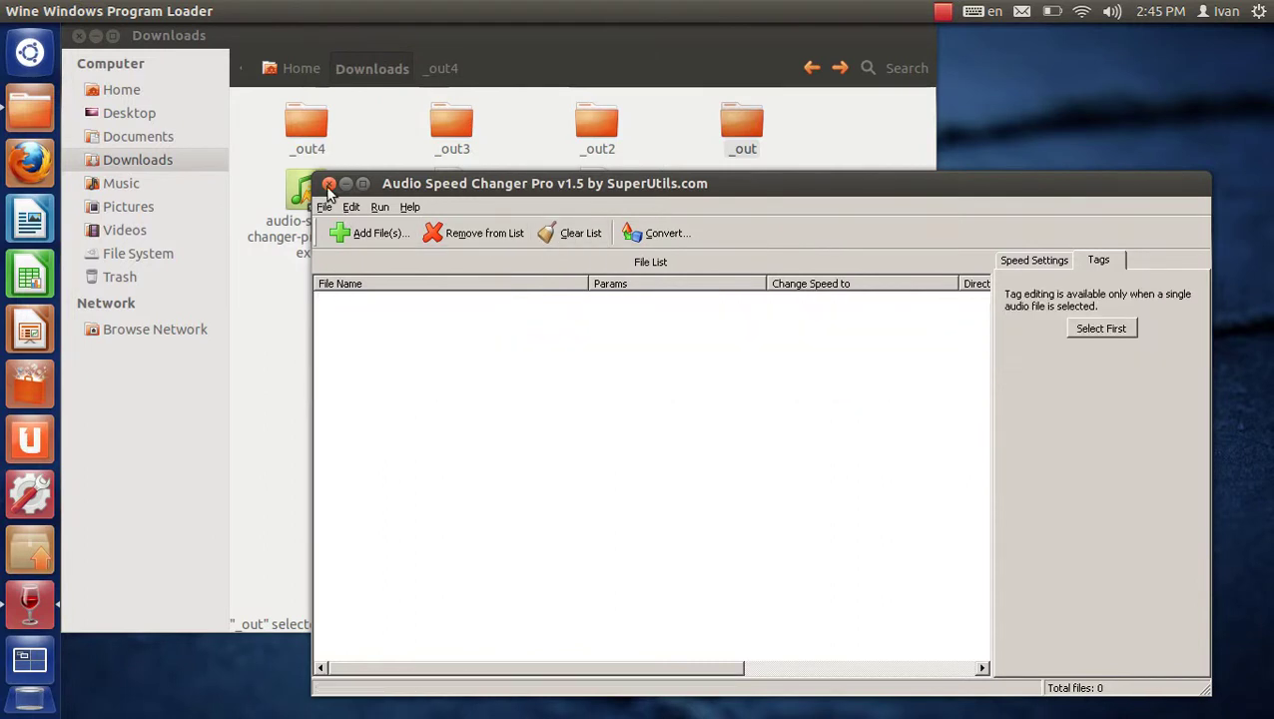
click(330, 184)
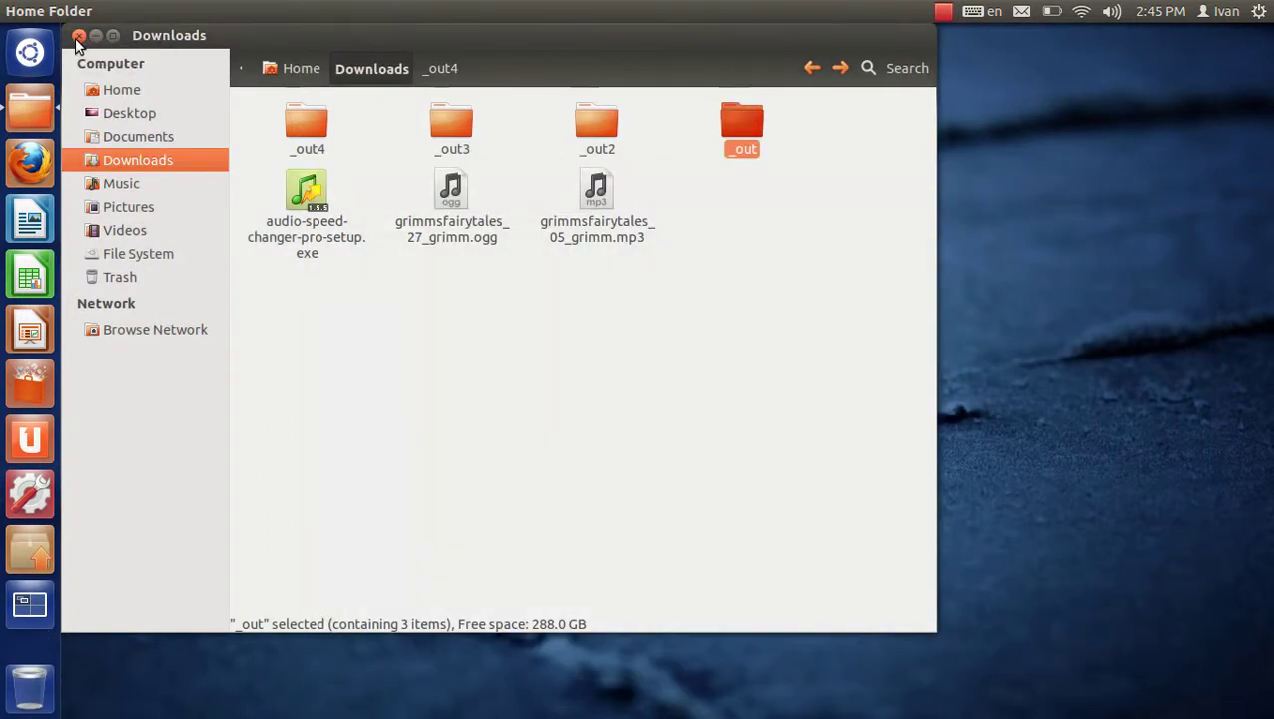